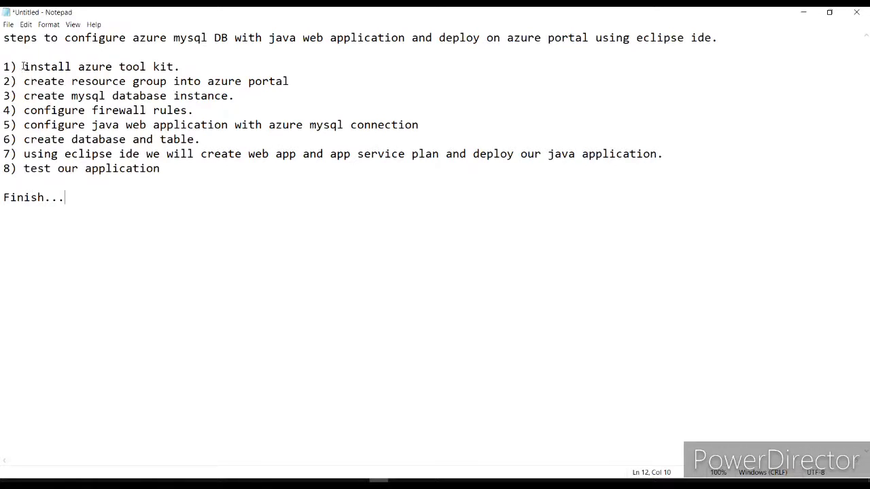
Highlight the first item, 'install azure tool kit', in the steps notes
click(22, 66)
drag(22, 66, 175, 66)
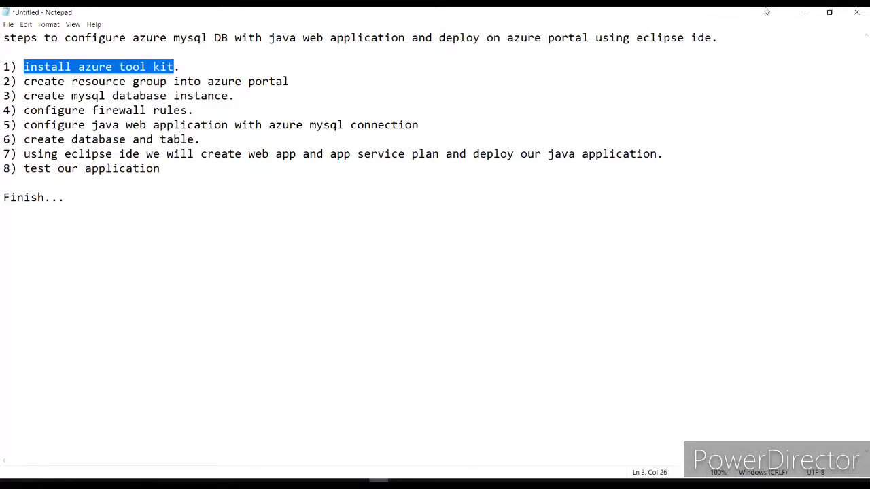
click(800, 14)
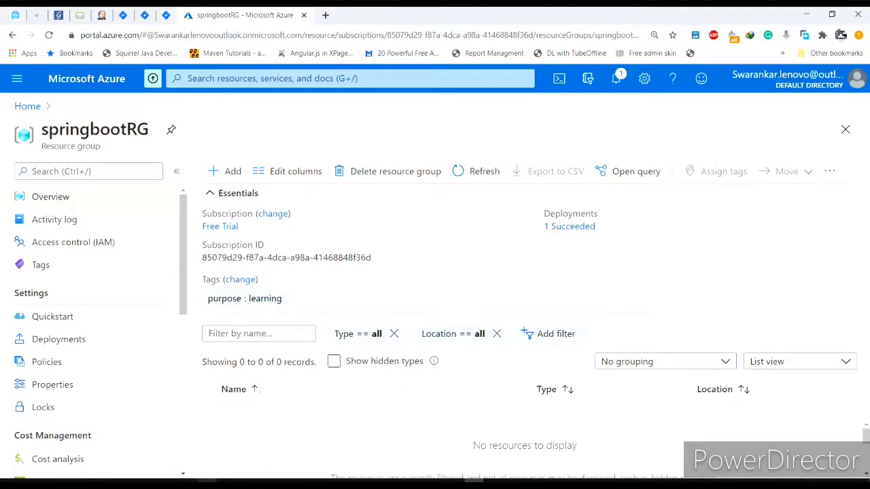
Search the Eclipse Marketplace for azure to check the Azure Toolkit for Eclipse, then close the marketplace
click(207, 485)
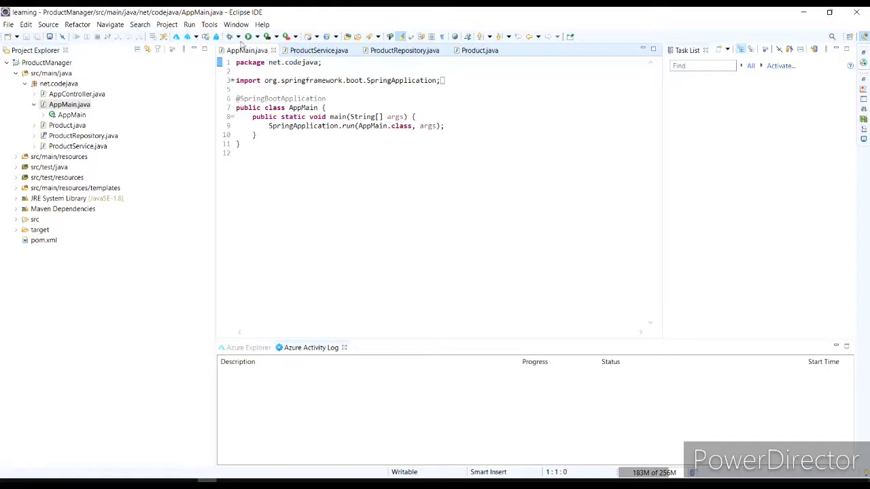
click(261, 25)
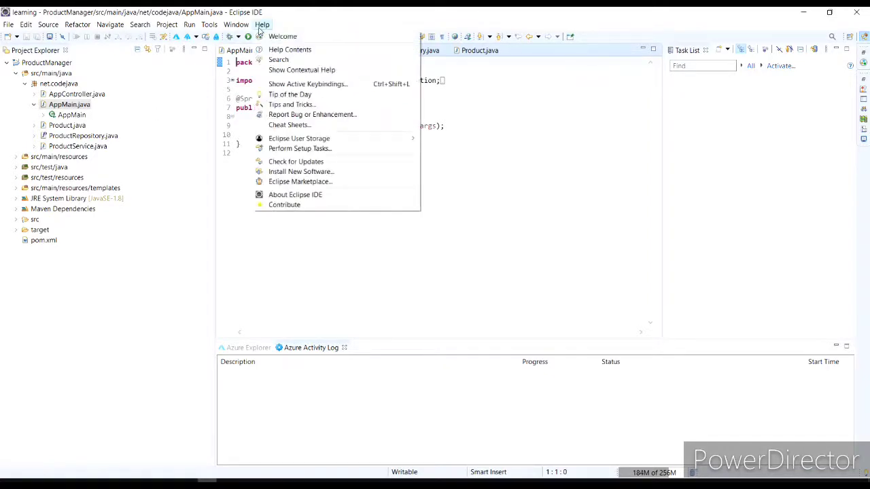
click(307, 182)
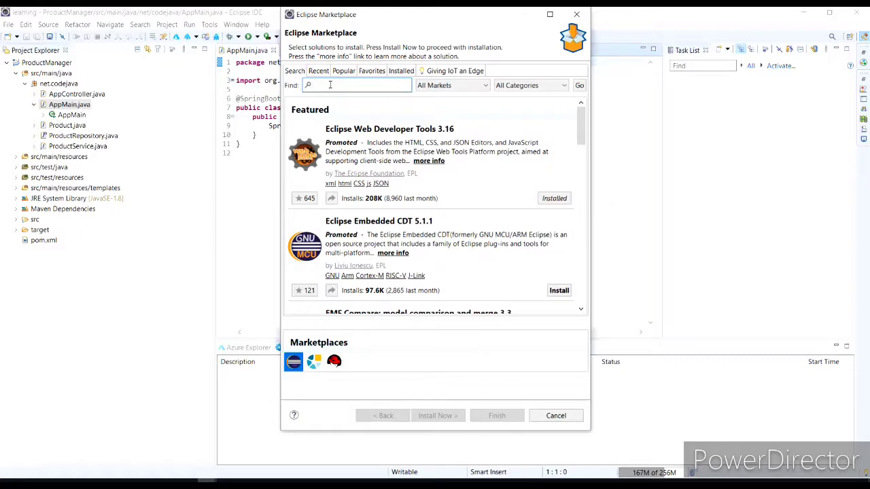
text(azure)
key(Return)
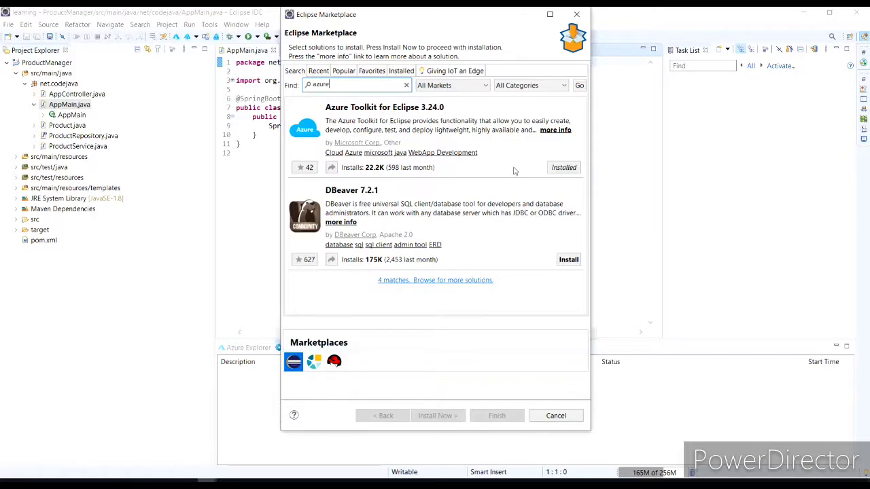
click(556, 415)
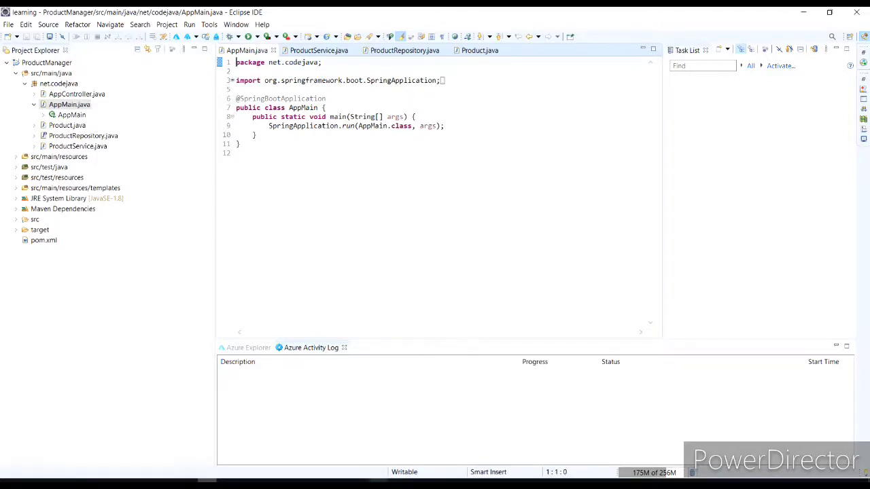
Highlight the second item, 'create resource group into azure portal', in the steps notes
click(379, 481)
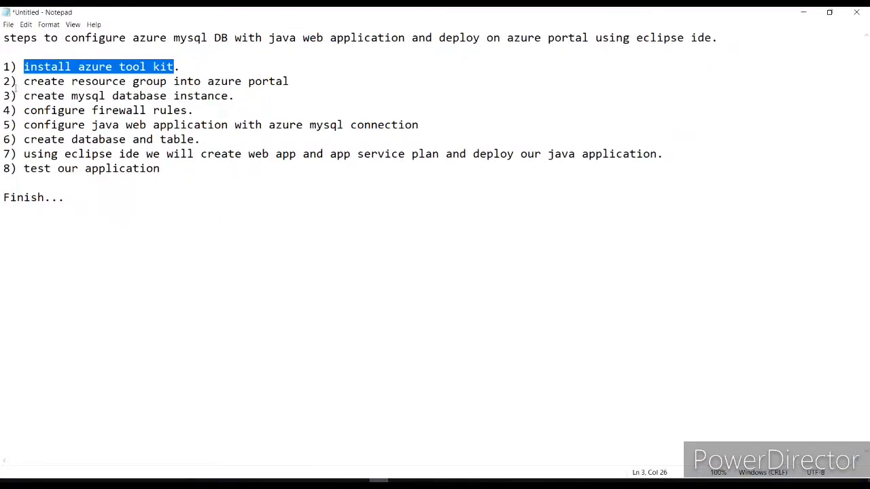
drag(24, 81, 288, 82)
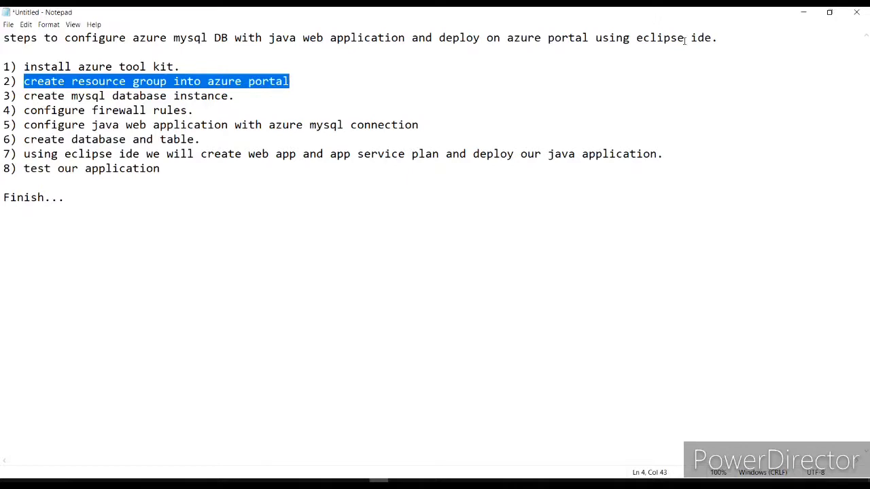
click(803, 12)
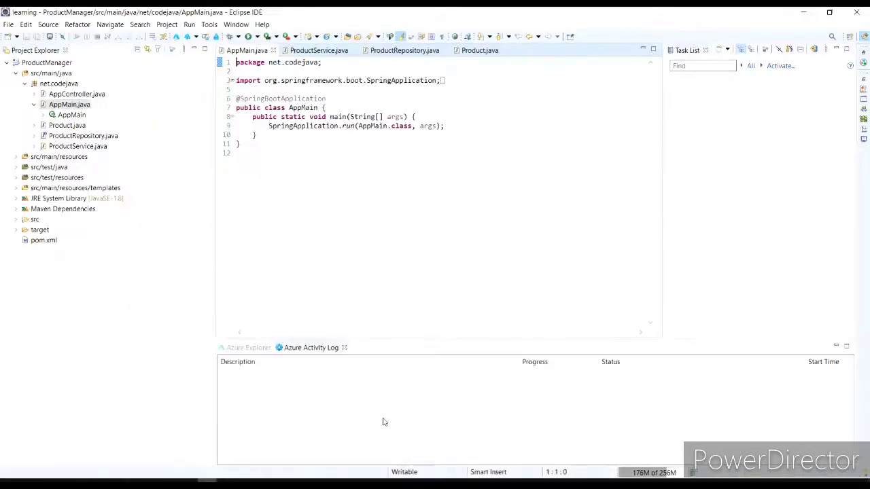
Start creating a new resource group in the Azure portal named mynewspringbootappRG
click(474, 480)
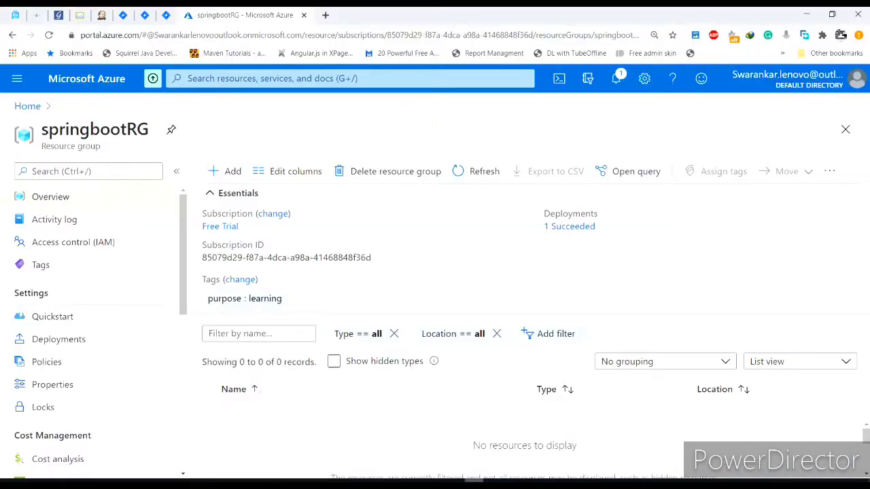
click(27, 107)
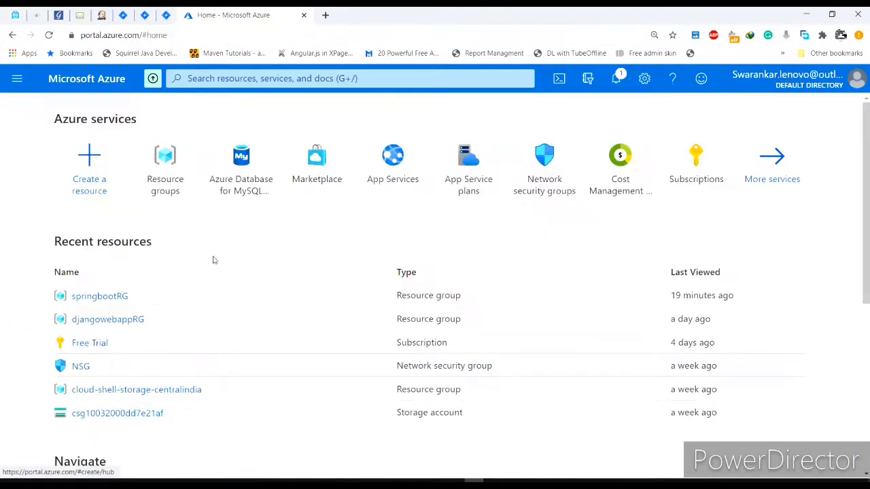
click(166, 157)
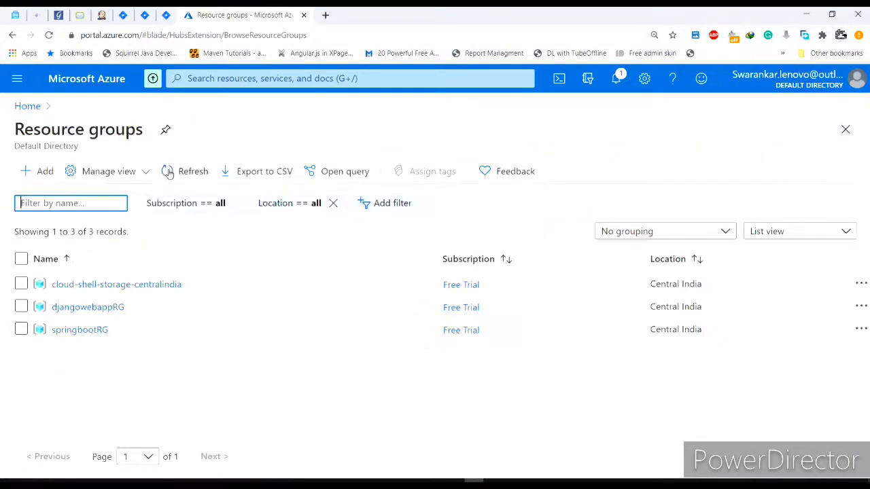
click(37, 173)
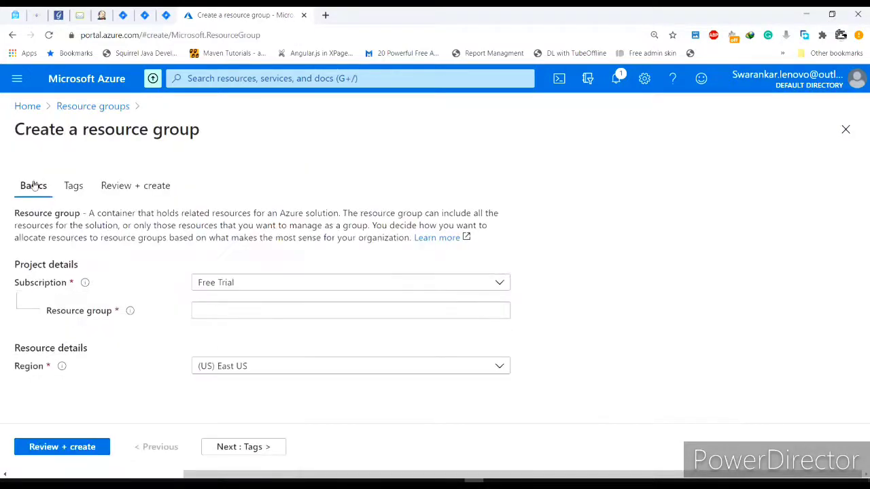
click(220, 310)
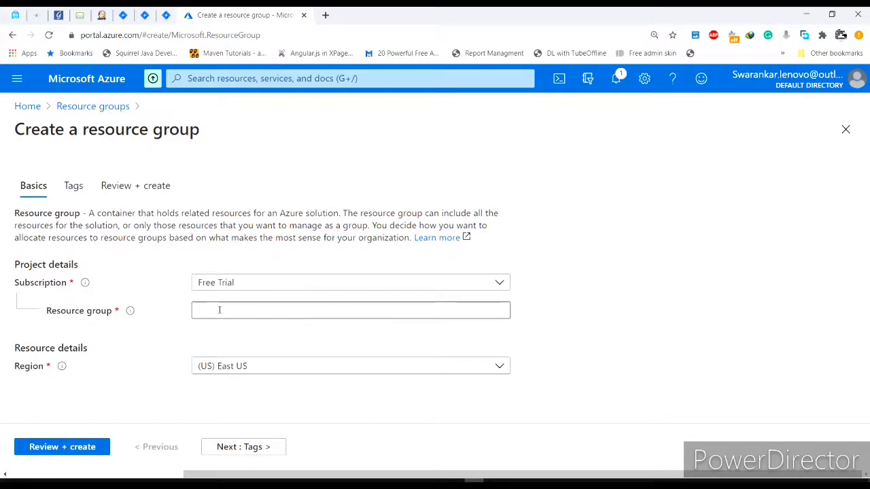
click(202, 313)
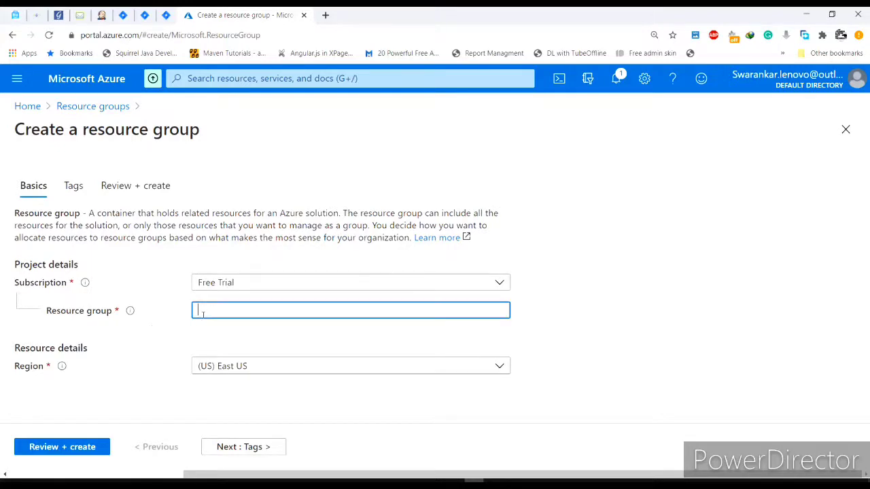
text(mynewspringboo)
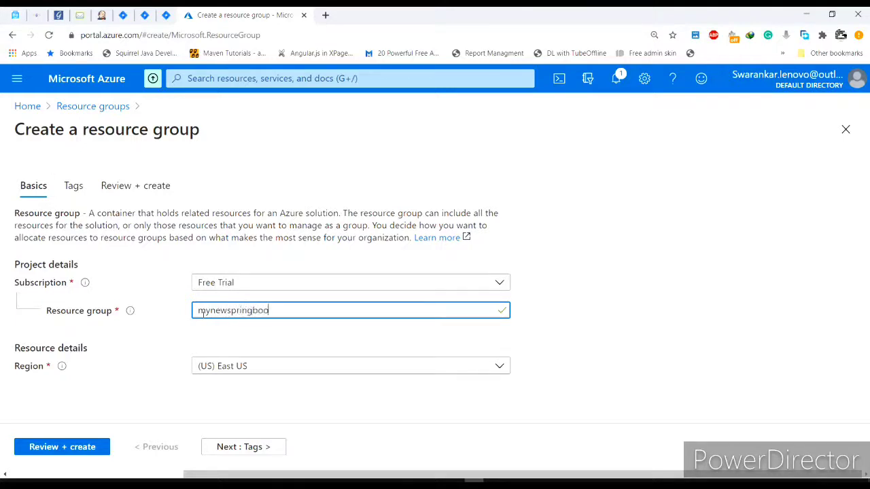
text(tappRG)
Set the resource group's region to (Asia Pacific) Central India
click(307, 369)
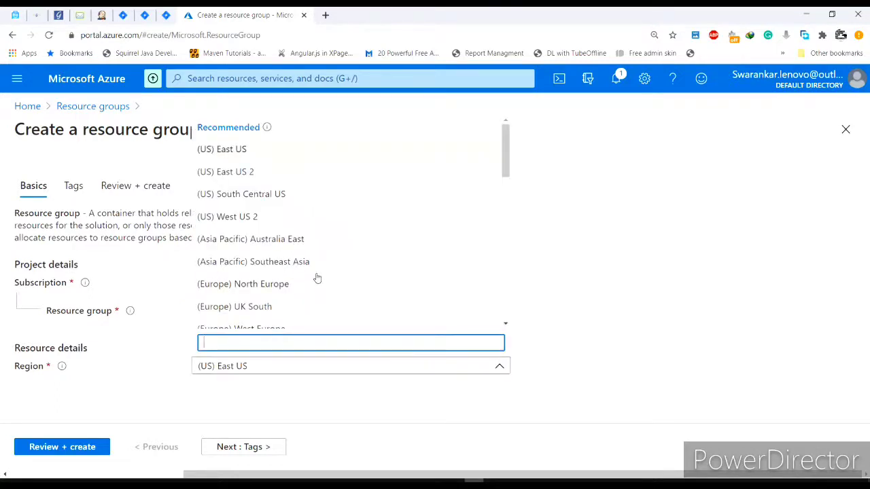
text(centr)
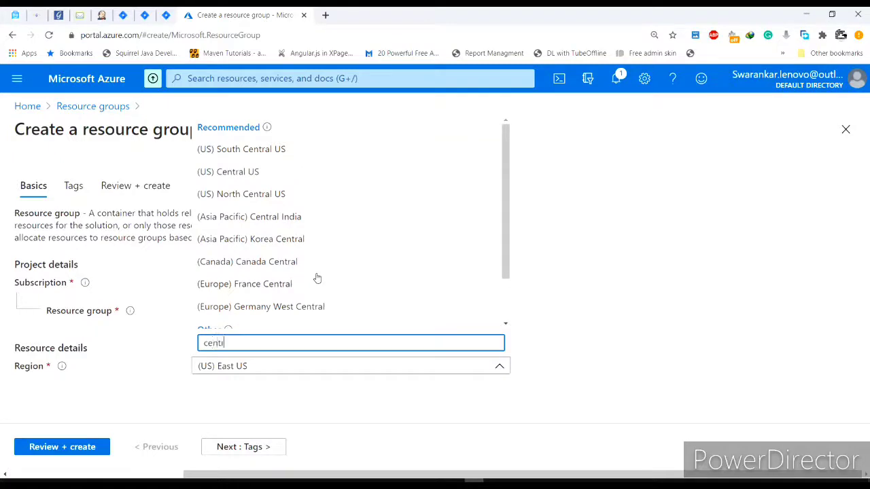
click(318, 220)
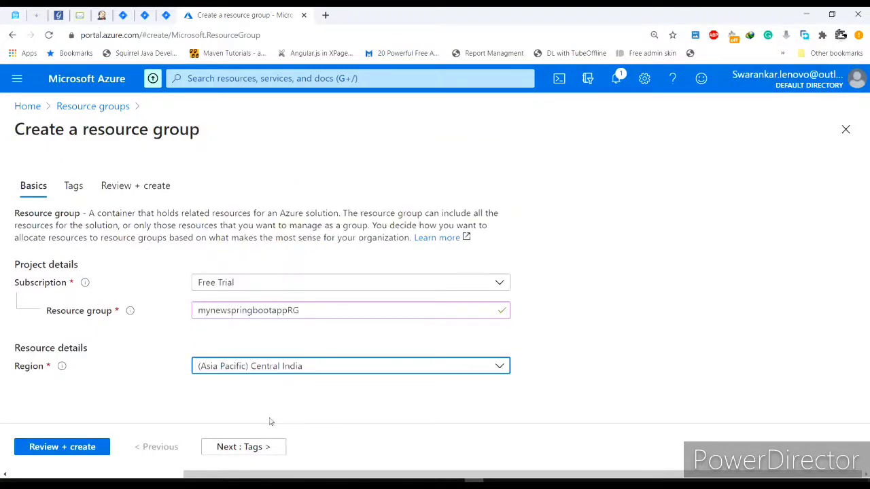
Add a tag named purpose with the value learning to the resource group
click(249, 453)
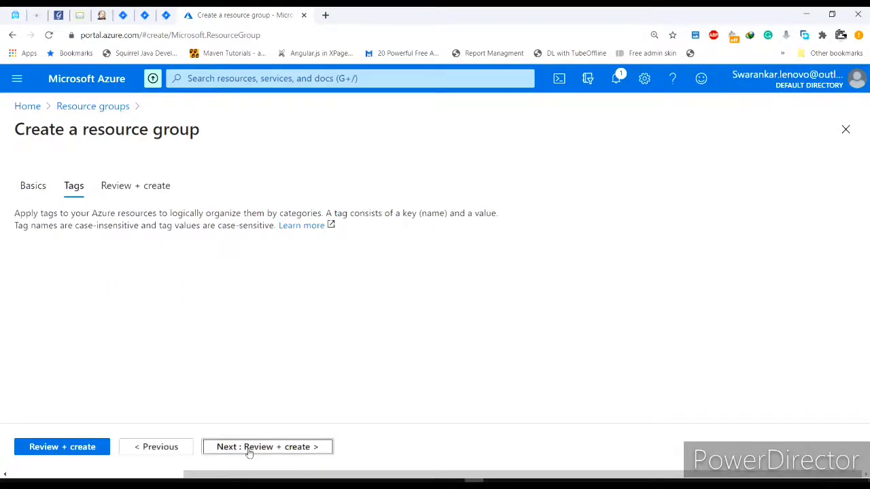
click(41, 276)
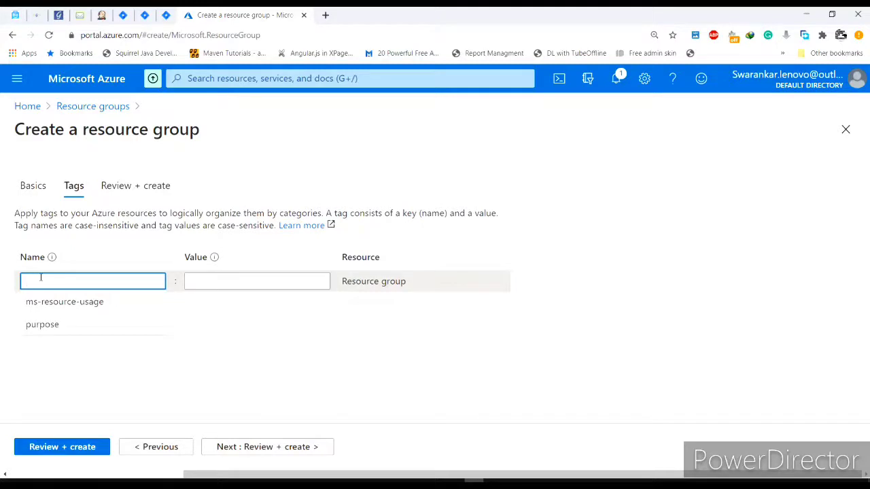
text(purpo)
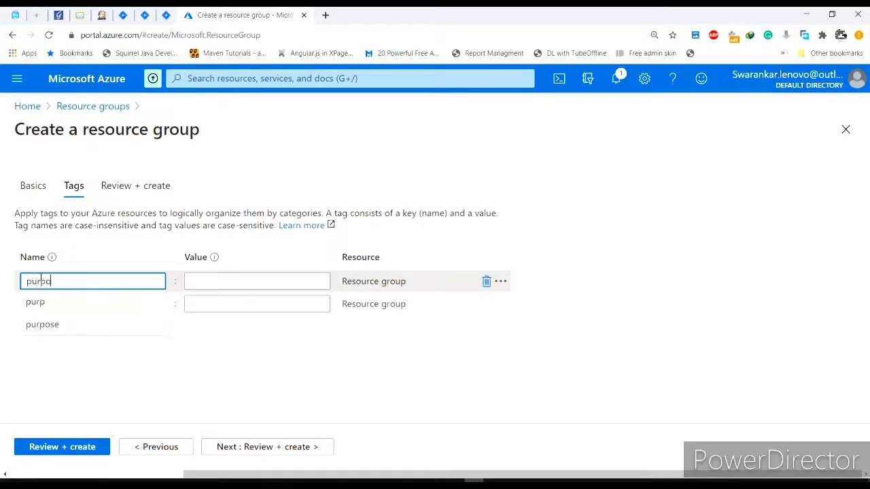
text(se)
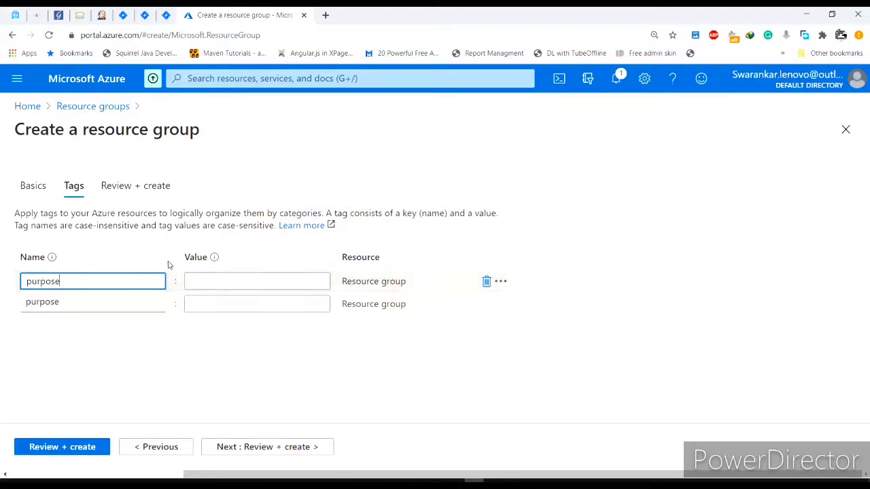
click(201, 284)
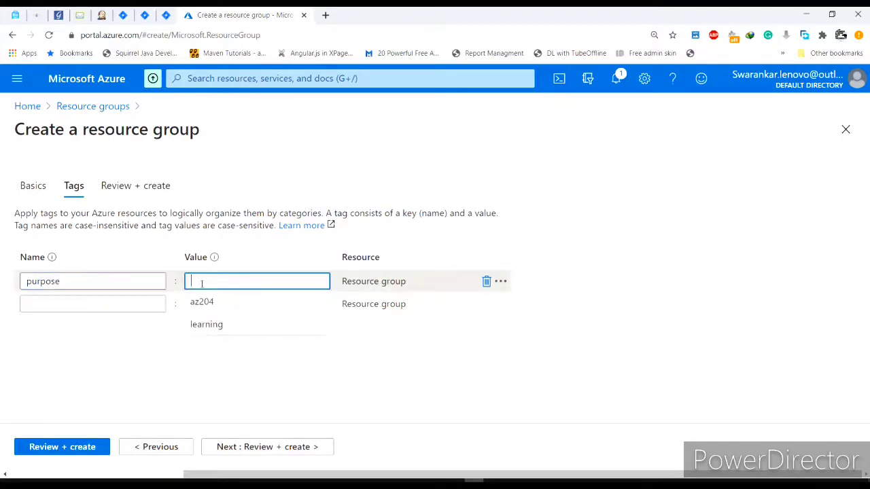
click(214, 324)
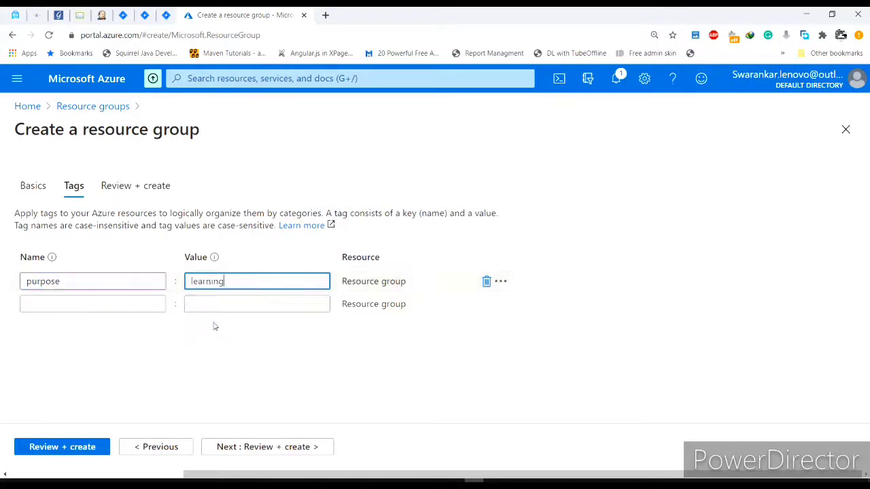
Review and create the resource group, then open mynewspringbootappRG from the resource groups list
click(274, 447)
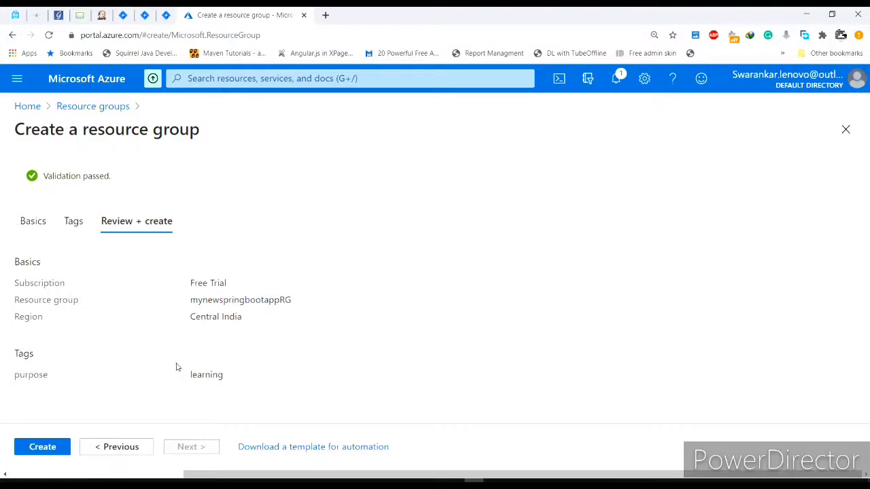
click(44, 450)
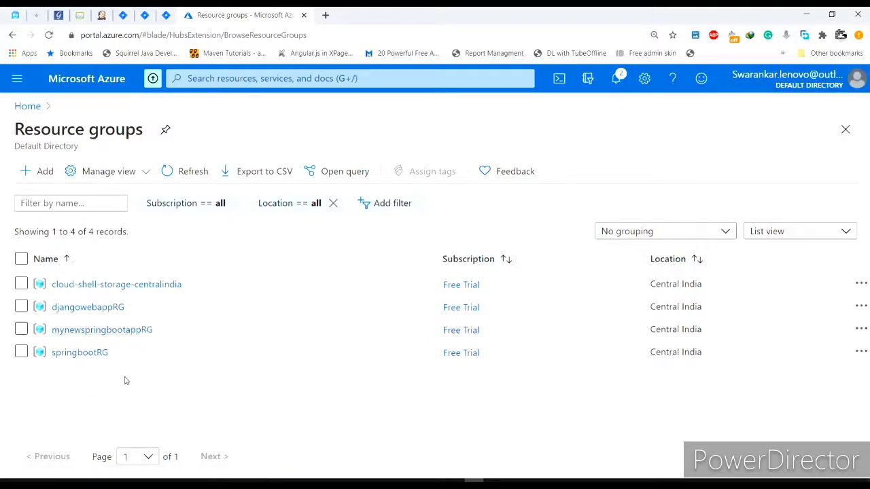
click(140, 331)
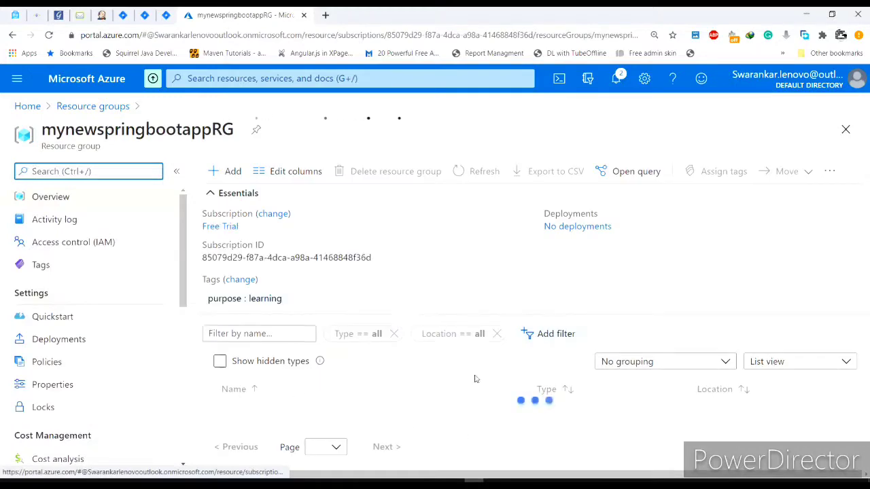
In the Notepad checklist, extend item 3 to read "create mysql database instance on the azure portal."
key(alt+Tab)
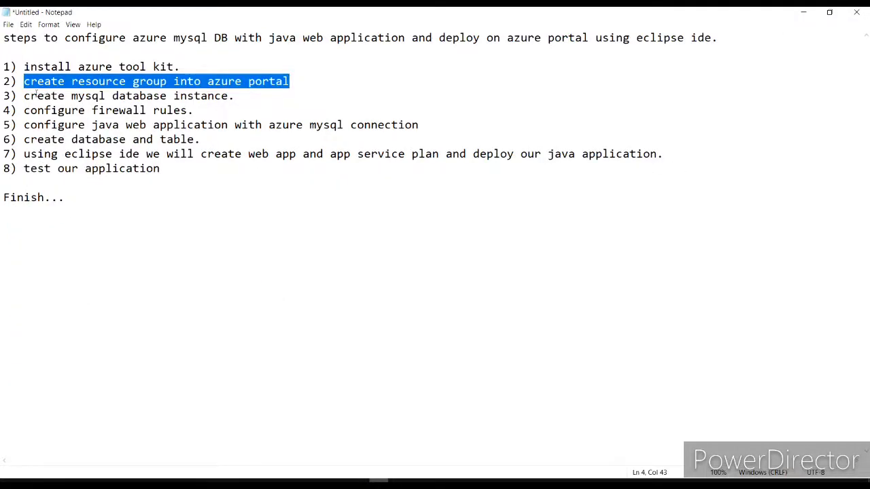
drag(22, 96, 229, 96)
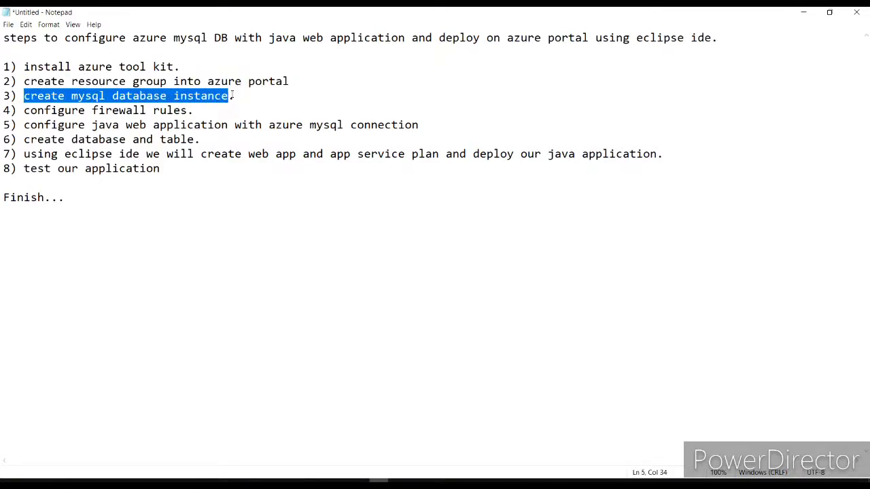
click(229, 96)
text(on )
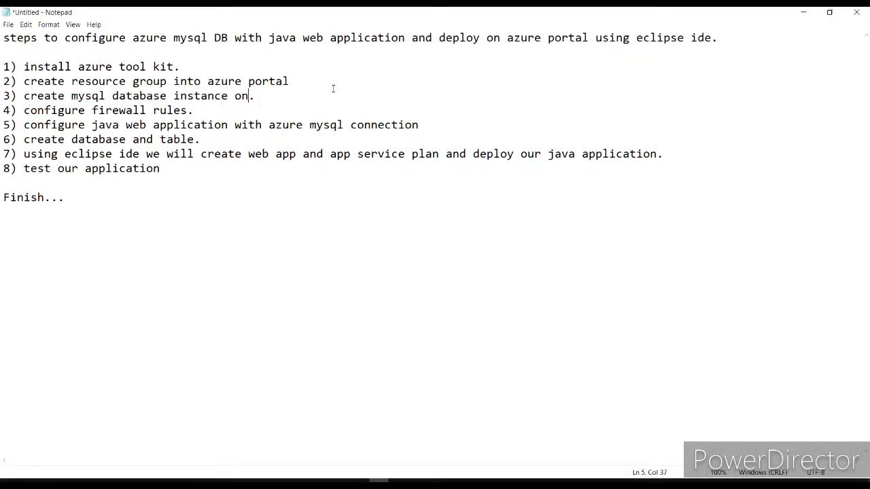
text(the az)
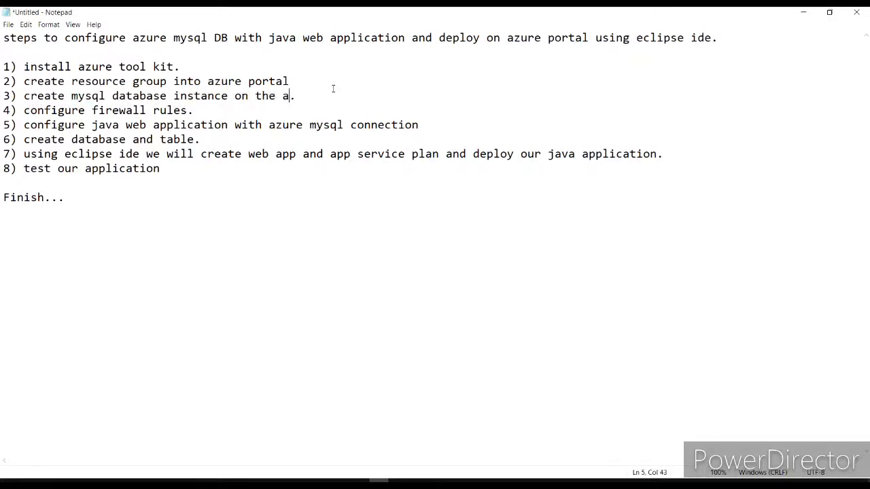
text(ure )
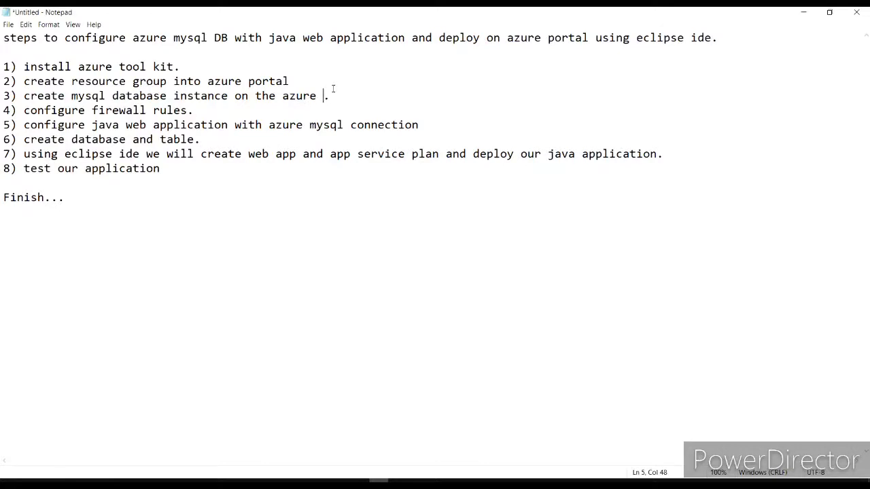
text(portal)
click(802, 13)
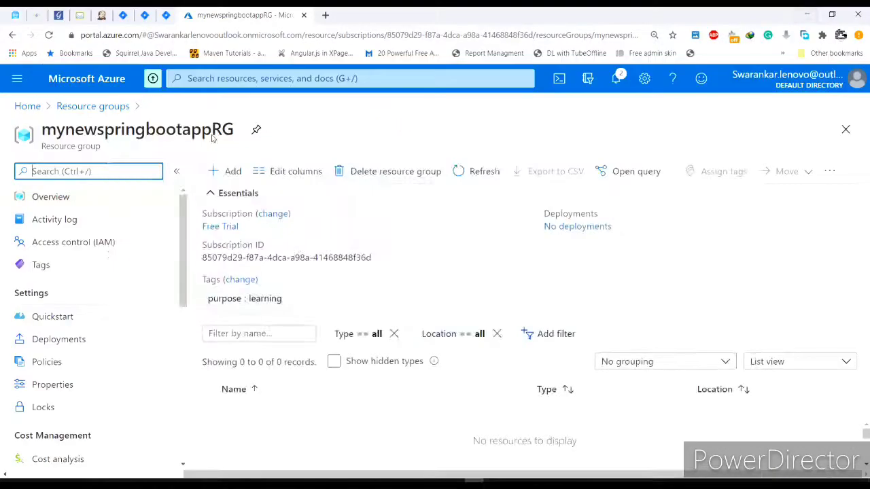
Add a new resource to the group by searching the Marketplace for mysql and opening Azure Database for MySQL
click(216, 172)
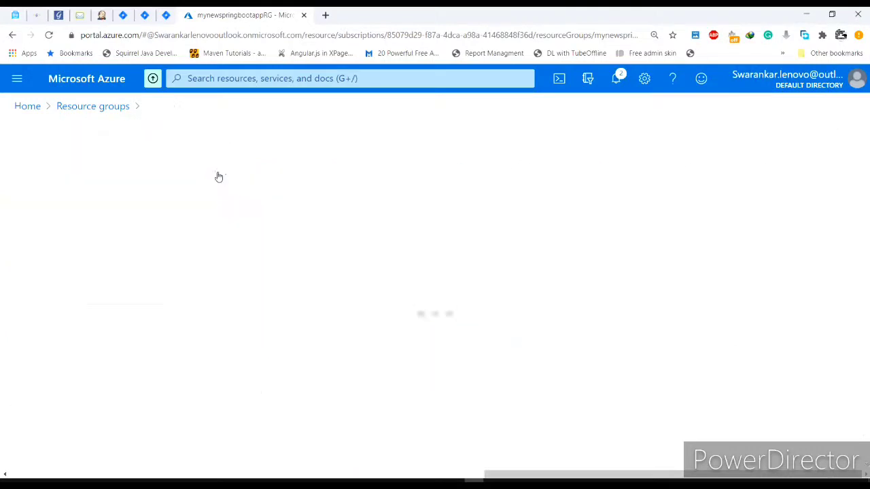
click(178, 177)
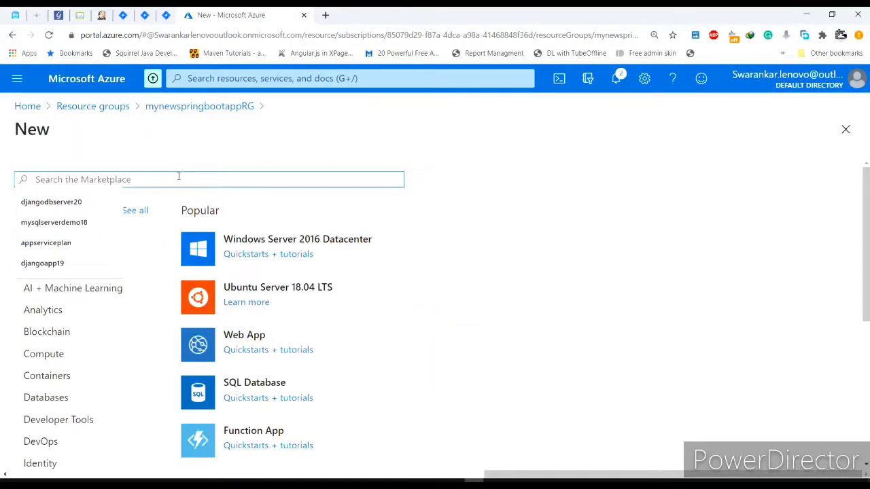
text(mysq)
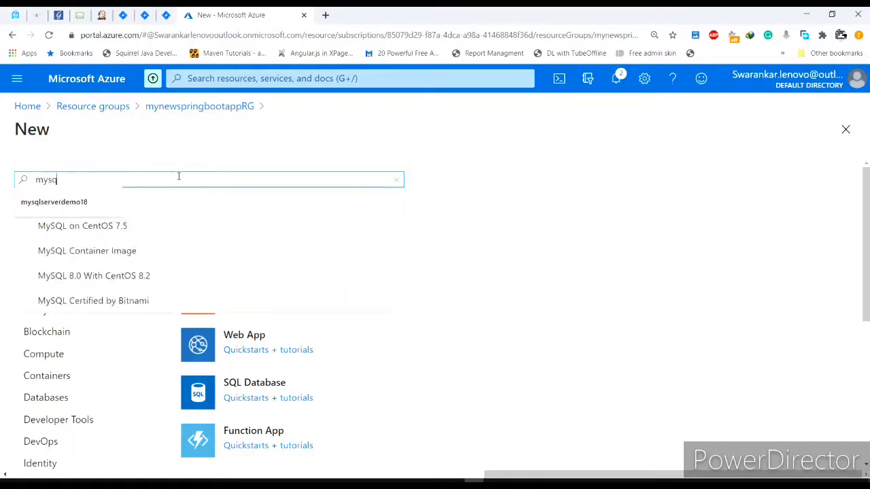
text(l)
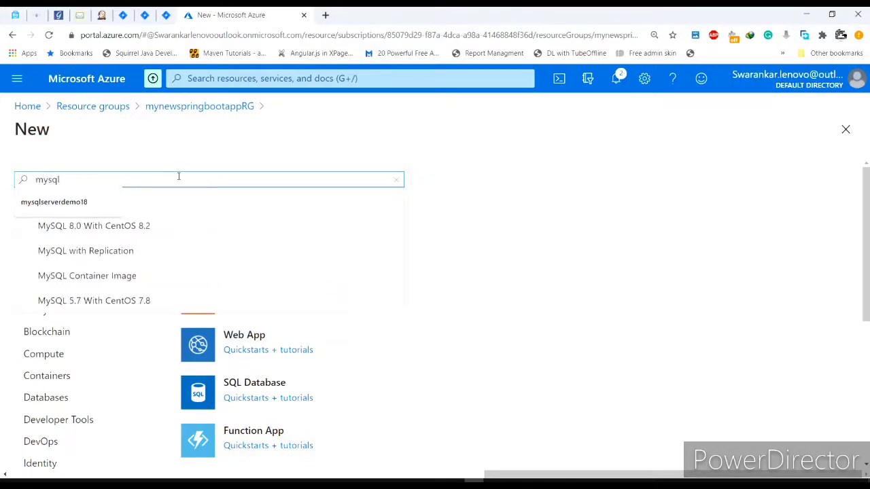
key(Return)
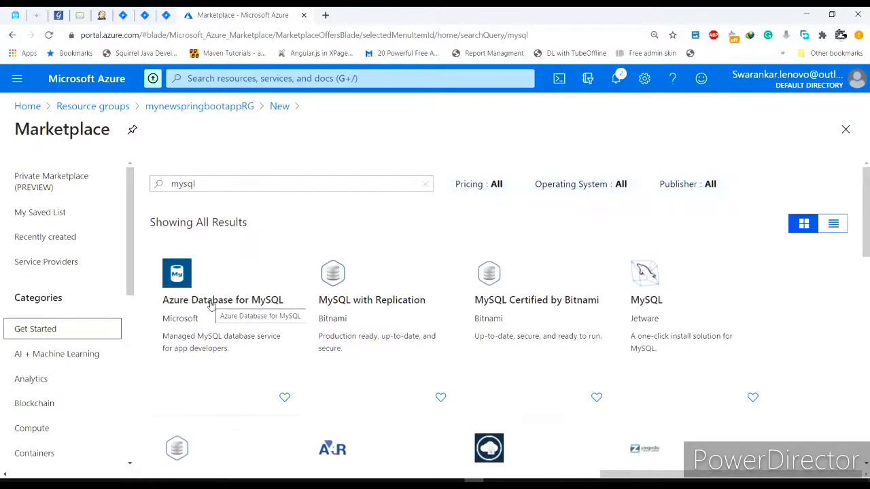
click(209, 306)
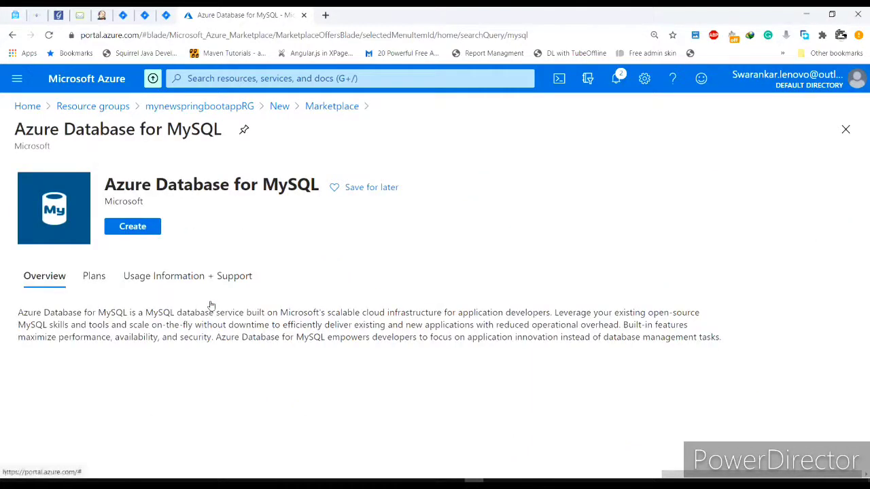
Start creating a Single server MySQL database and set its resource group to mynewspringbootappRG
click(136, 232)
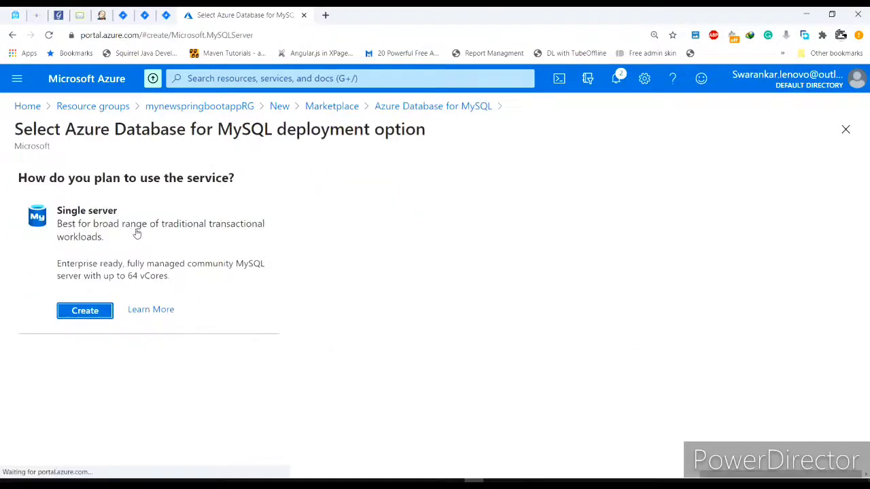
click(75, 318)
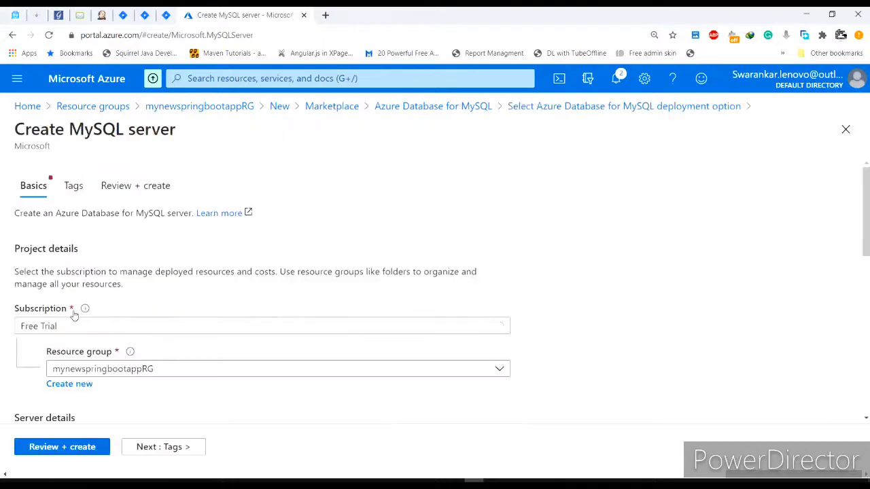
scroll(120, 306, down, 3)
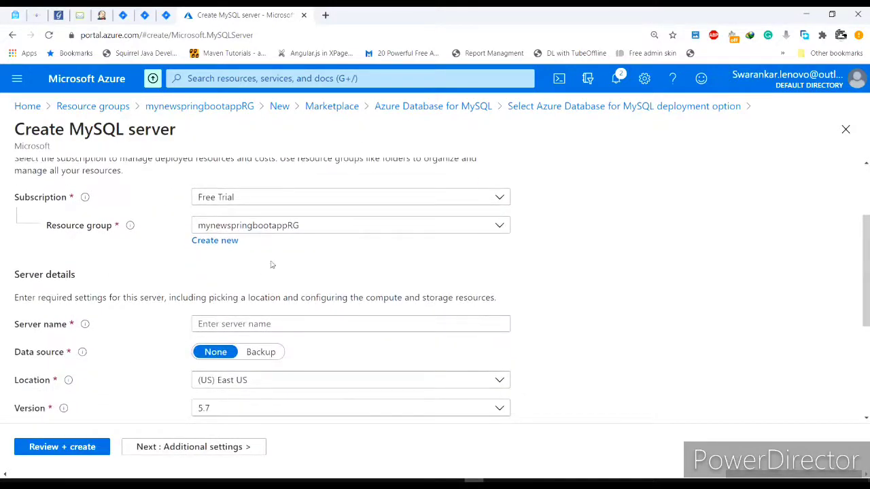
click(324, 231)
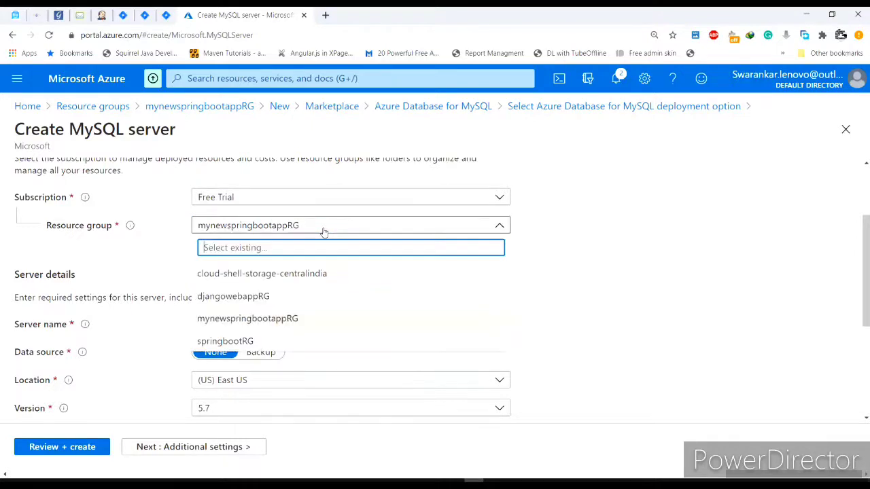
click(284, 319)
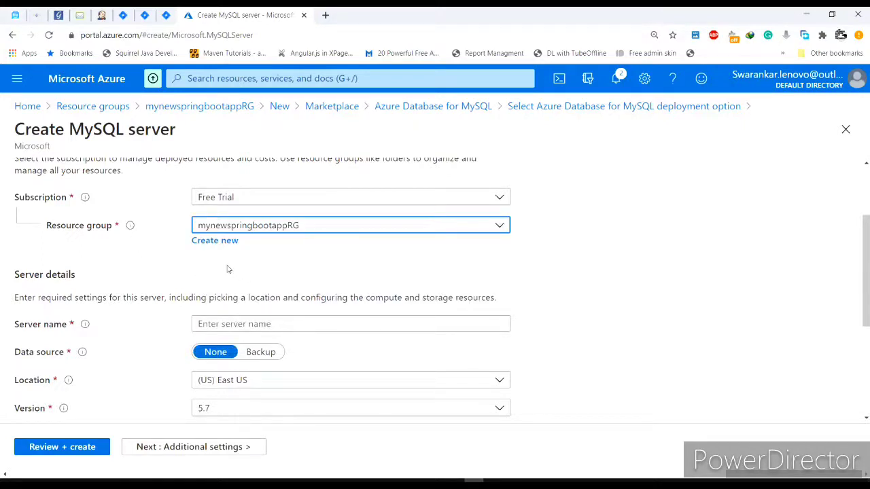
Name the MySQL server spmysqlserver
click(204, 324)
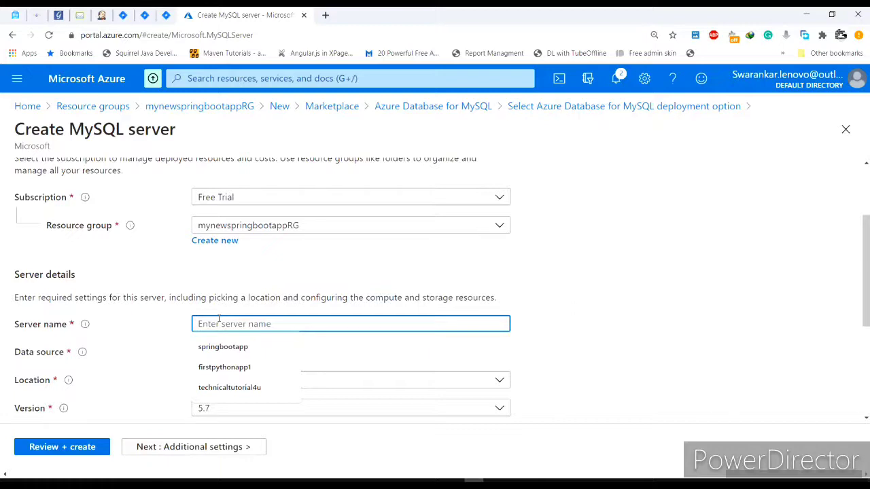
text(sp)
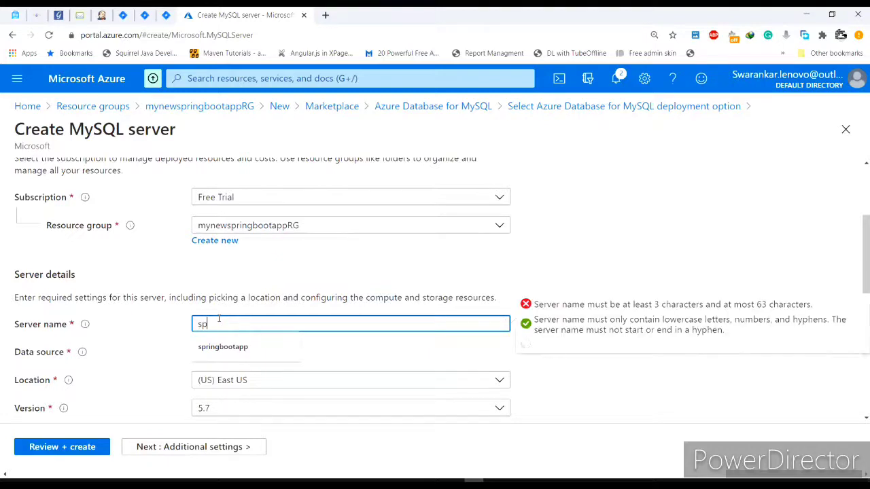
text(mysql)
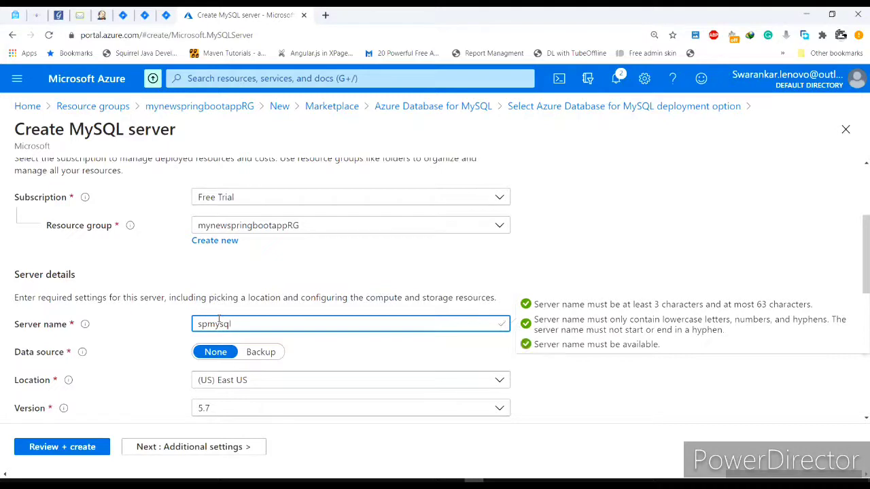
text(server)
Set the server location to (Asia Pacific) Central India and the MySQL version to 8.0
scroll(380, 339, down, 1)
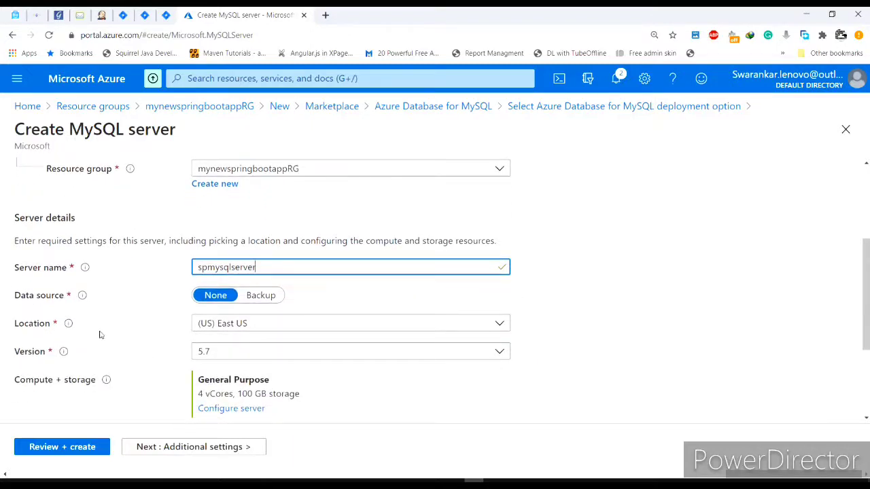
click(231, 327)
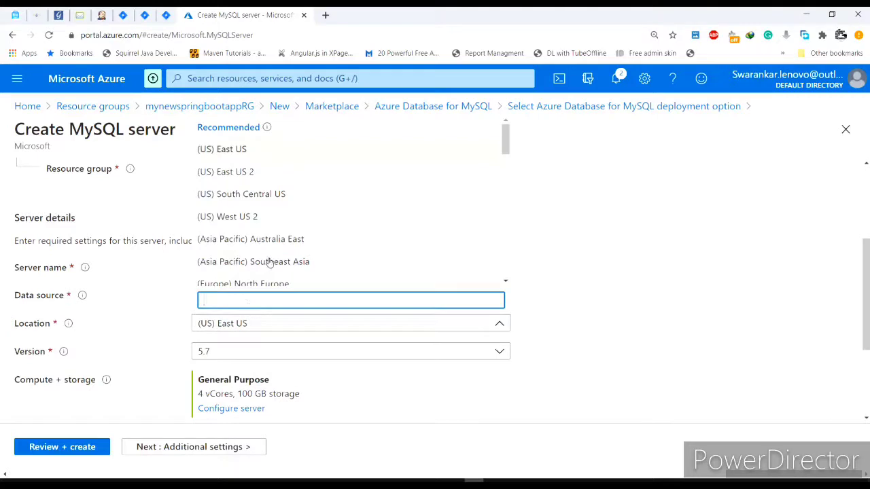
text(centr)
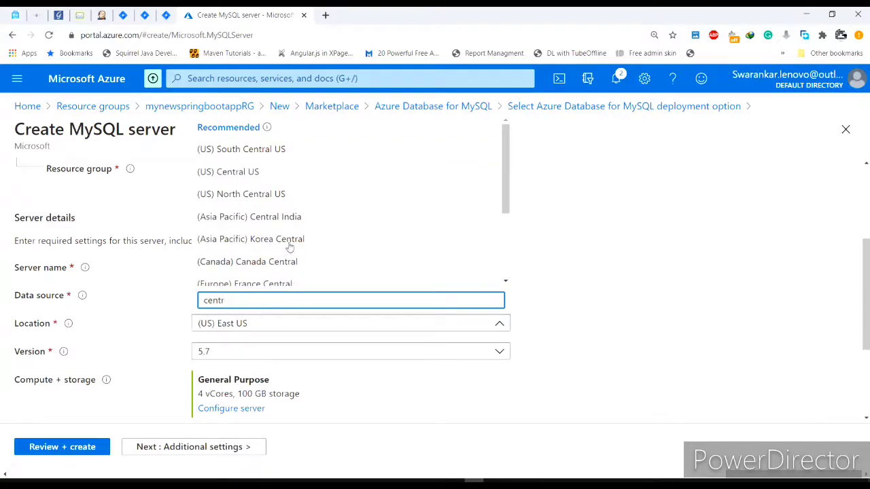
click(303, 219)
scroll(343, 391, down, 2)
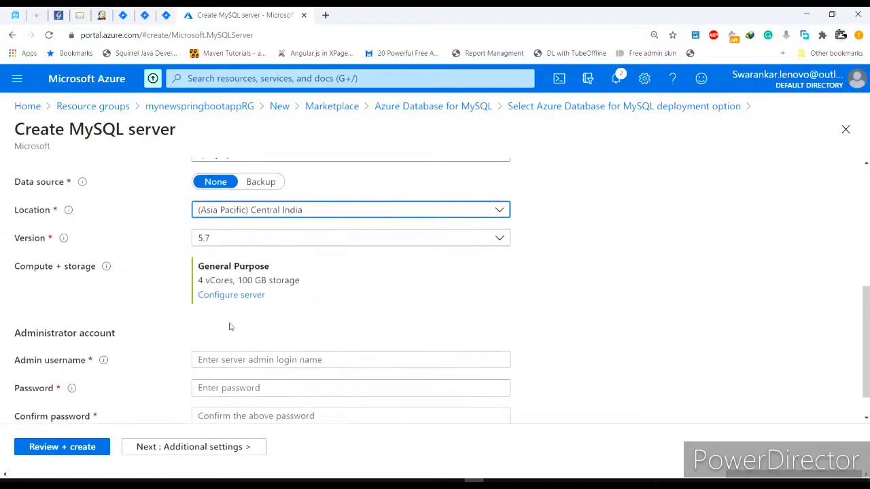
click(261, 239)
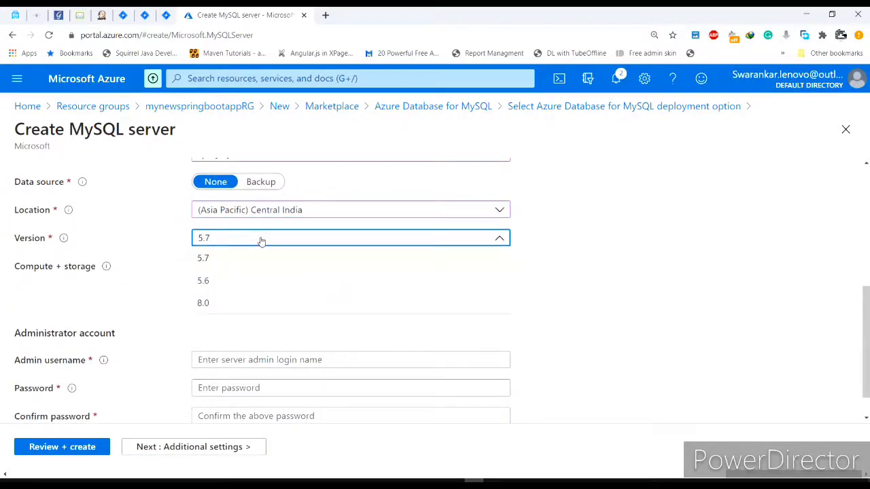
click(202, 303)
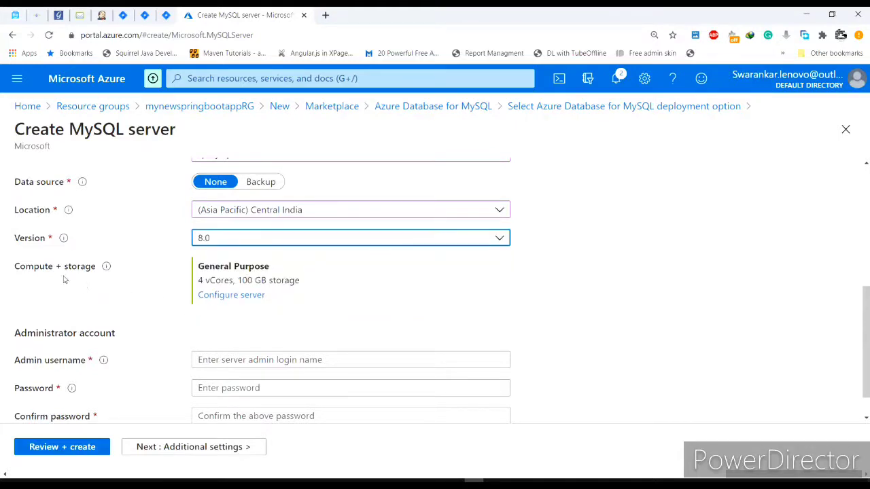
Open the server's compute and storage configuration and choose the Basic pricing tier
click(243, 297)
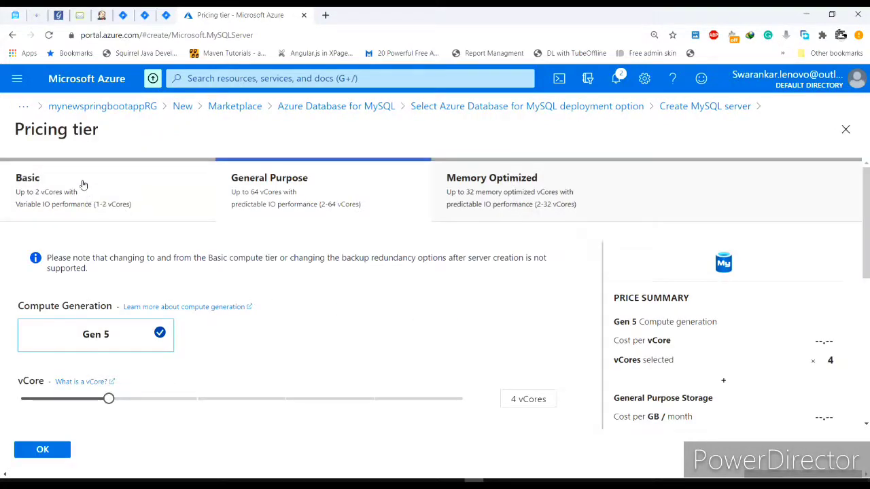
click(81, 184)
Reduce the Basic tier storage to 5 GB
scroll(305, 365, down, 3)
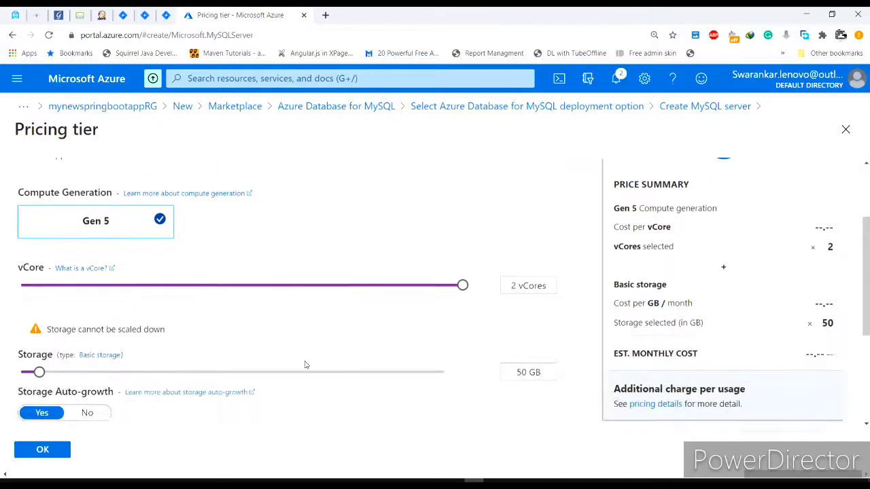
scroll(396, 361, down, 1)
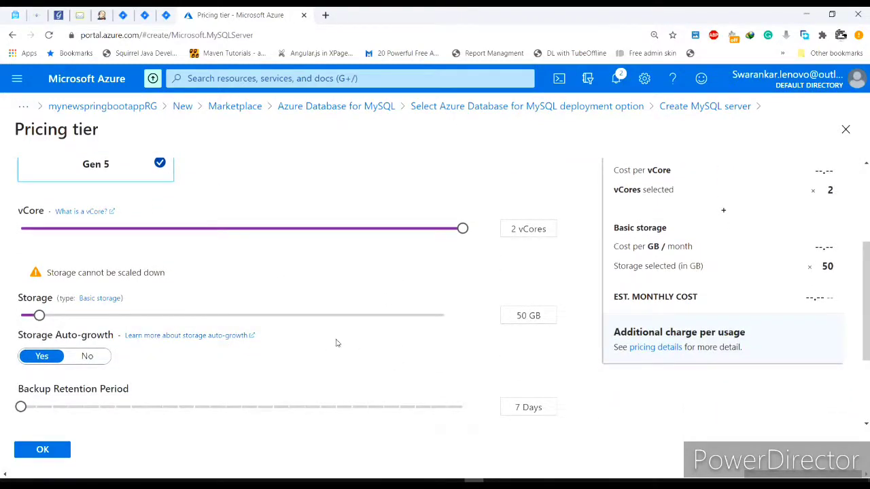
scroll(338, 343, down, 1)
scroll(336, 343, up, 3)
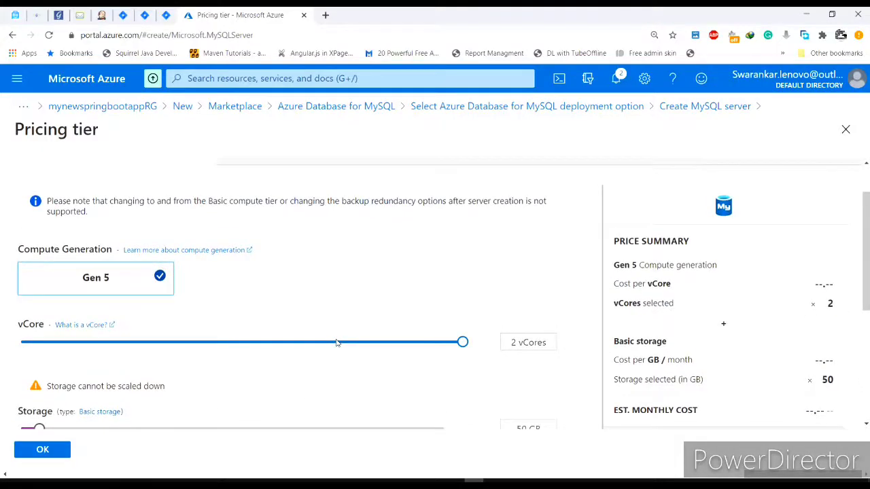
scroll(336, 343, up, 1)
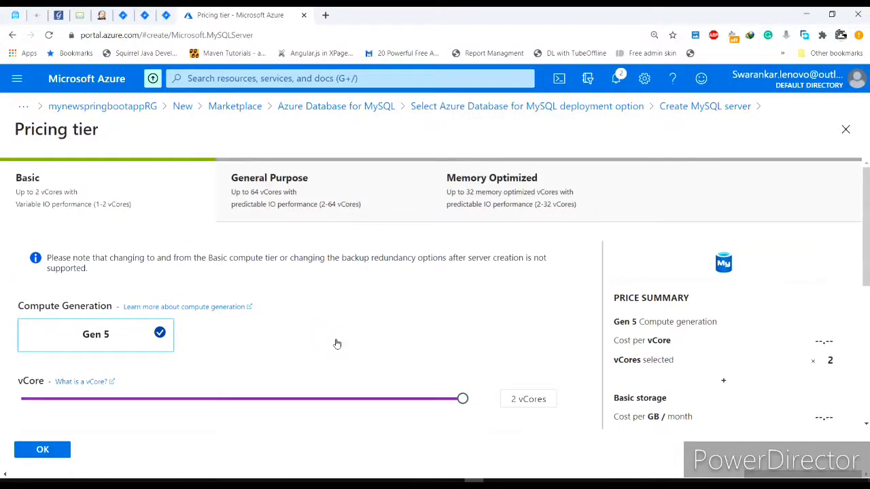
scroll(337, 343, down, 2)
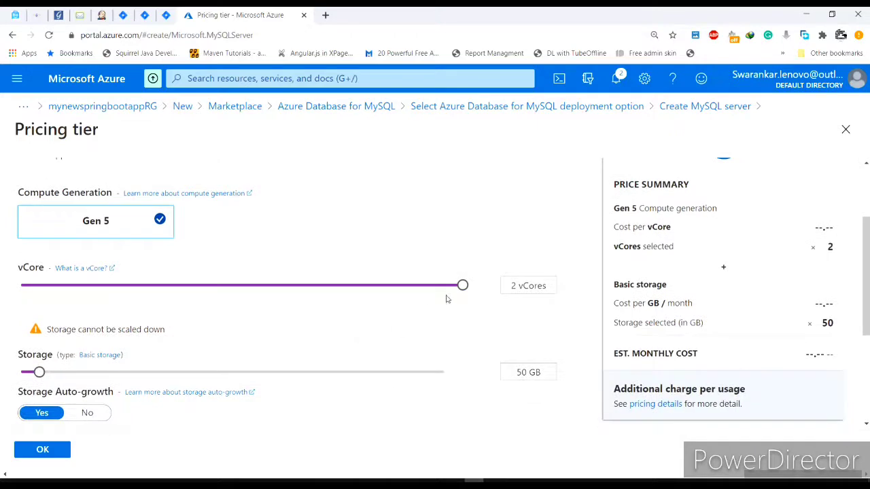
mouse_move(39, 374)
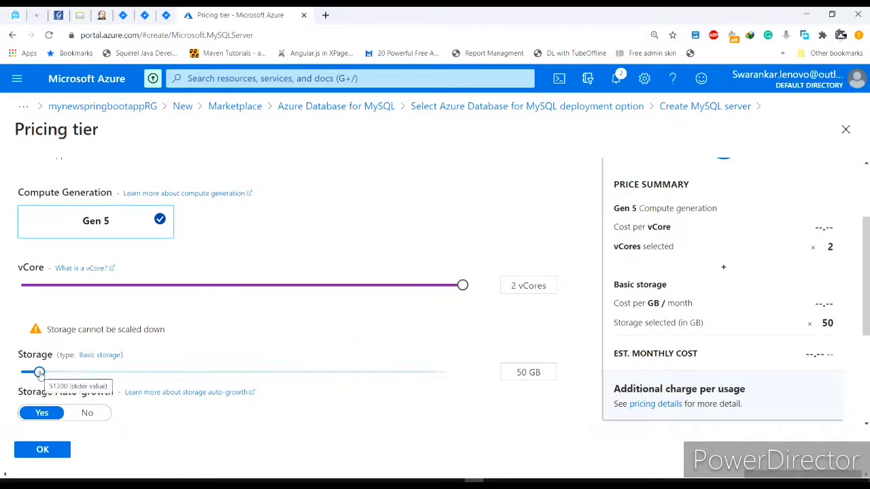
drag(39, 373, 20, 375)
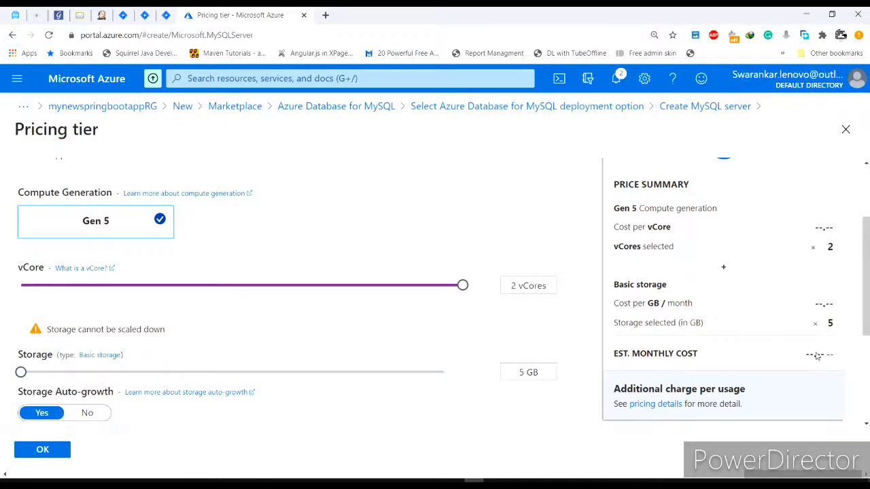
scroll(580, 387, up, 3)
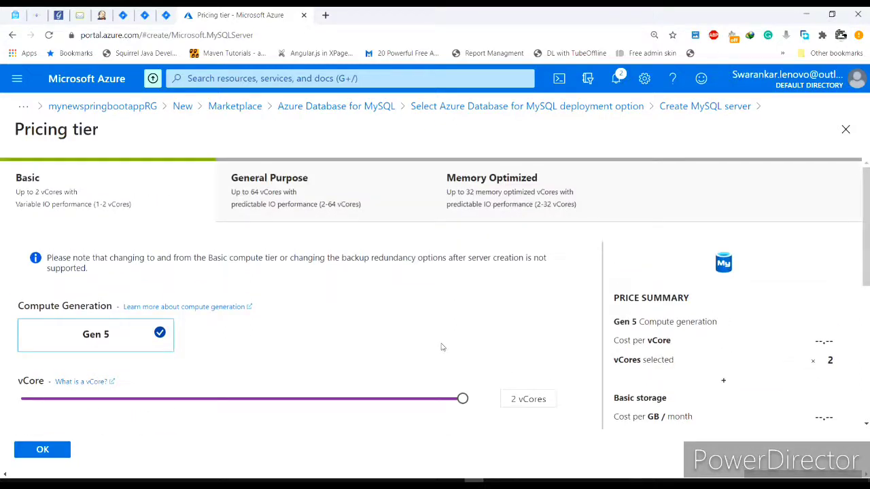
Switch back to the Basic tier, reduce its storage to 5 GB again and apply the pricing tier settings
click(290, 194)
scroll(351, 301, down, 2)
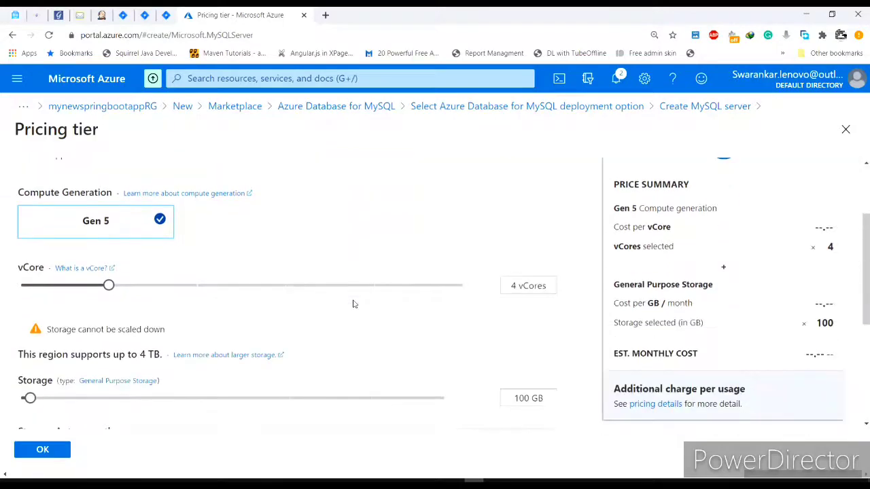
scroll(353, 303, up, 2)
scroll(353, 303, up, 1)
click(122, 196)
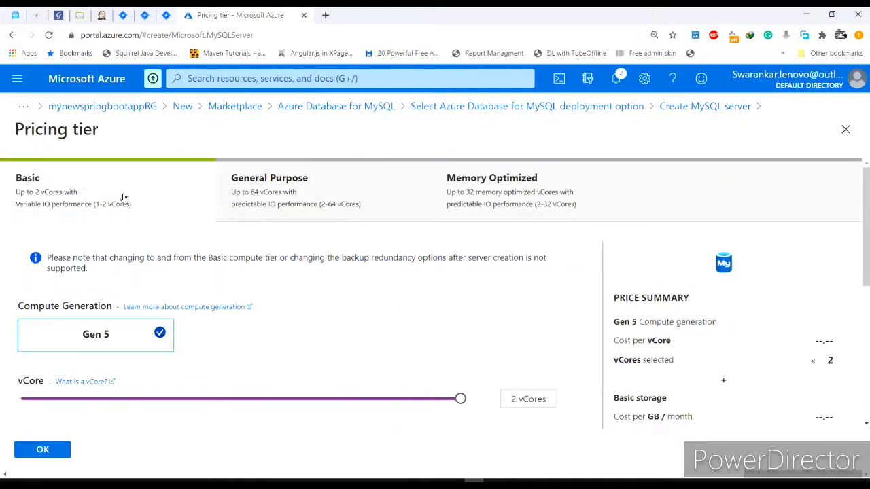
scroll(266, 347, down, 5)
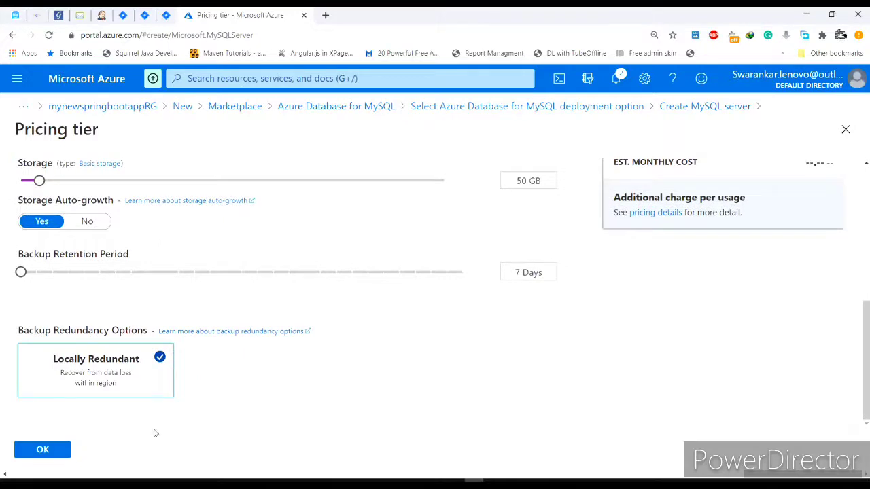
drag(38, 180, 20, 180)
scroll(265, 291, up, 1)
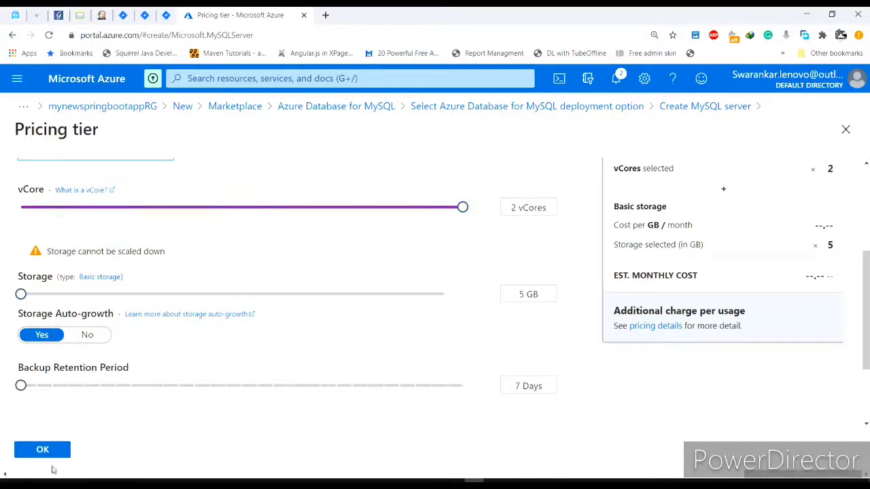
click(49, 451)
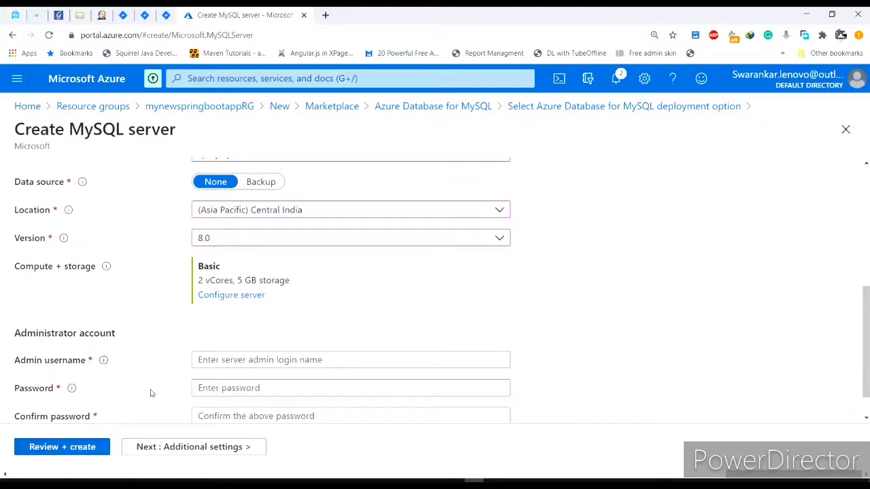
Set the server admin username to springbootapp
scroll(145, 390, down, 1)
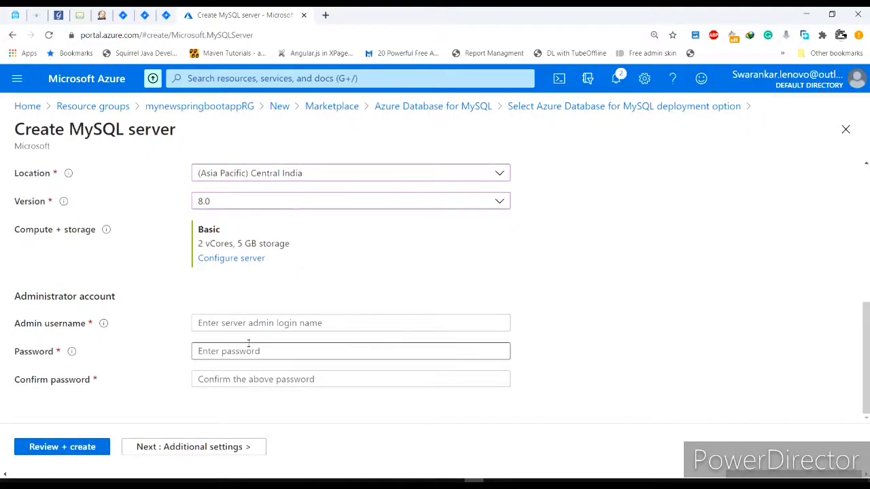
click(261, 322)
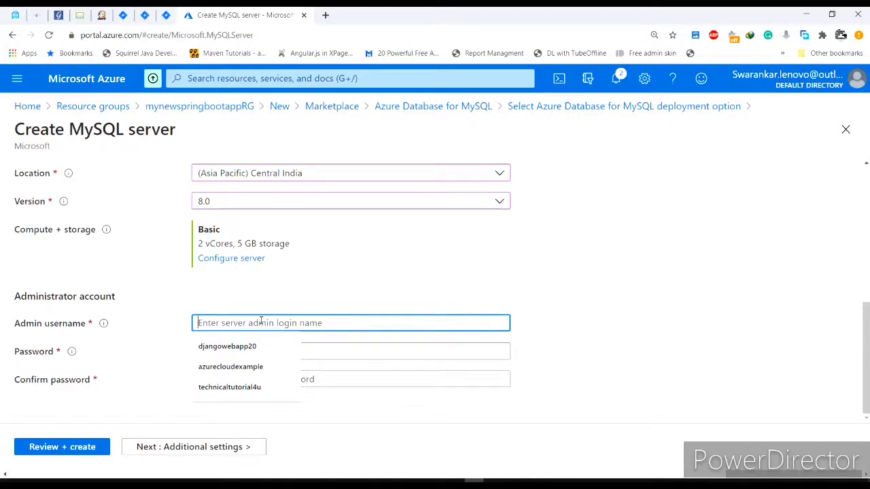
text(spr)
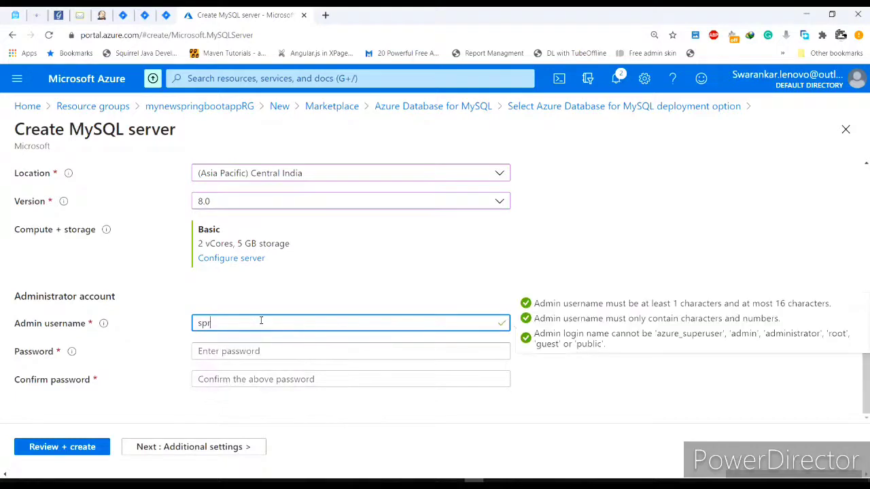
text(ingboo)
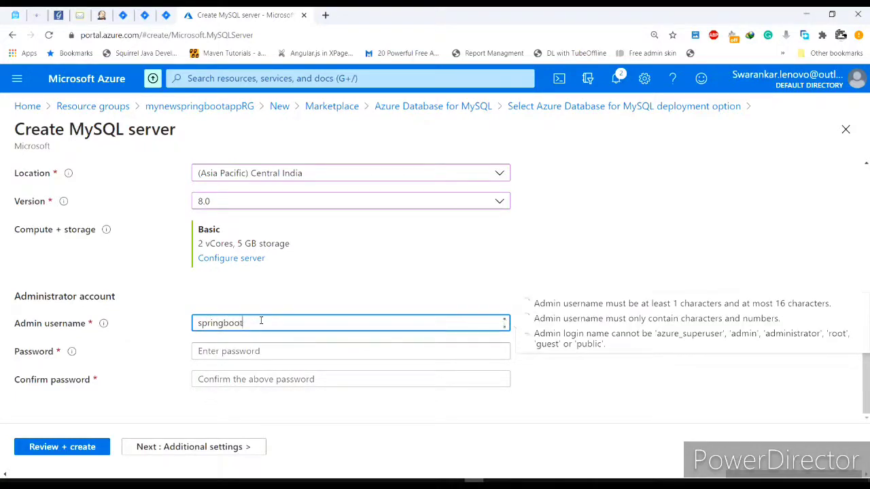
text(tapp)
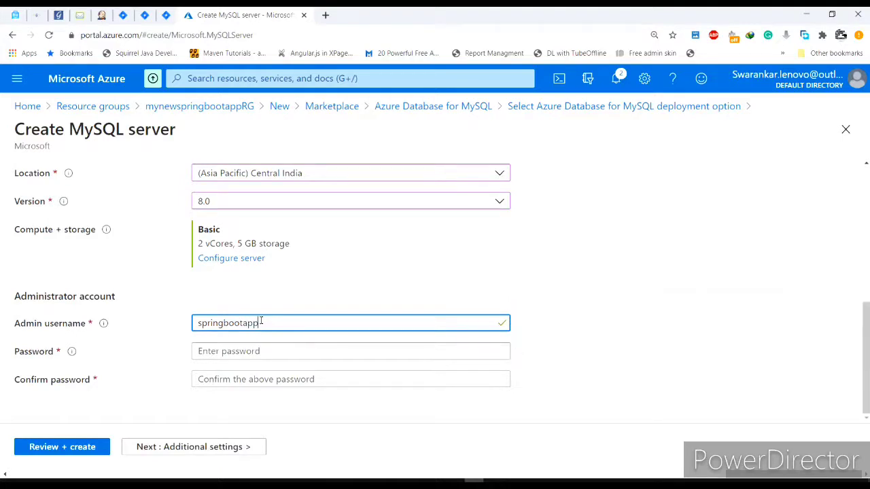
Copy the admin username into the Notepad note
double_click(261, 321)
key(ctrl+c)
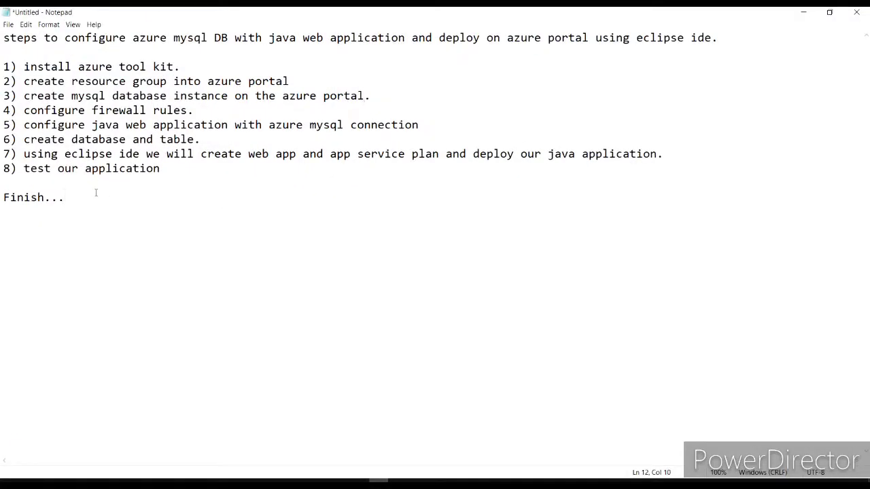
key(Return)
key(ctrl+v)
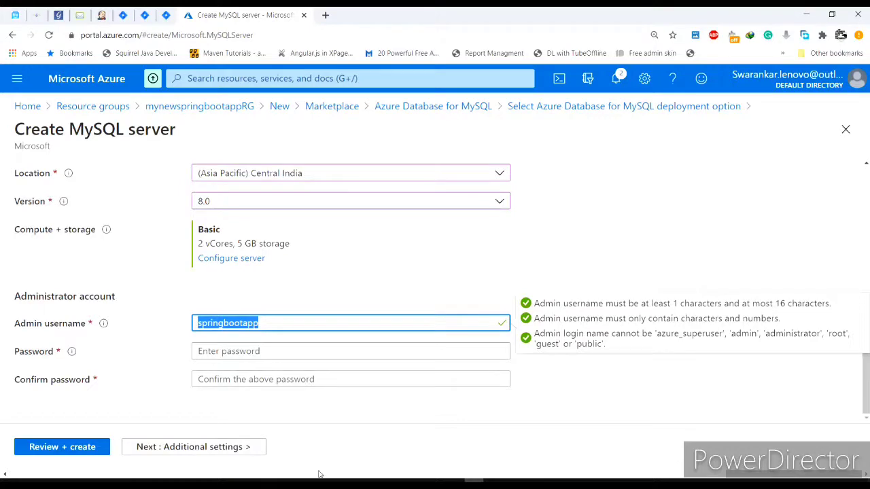
click(378, 481)
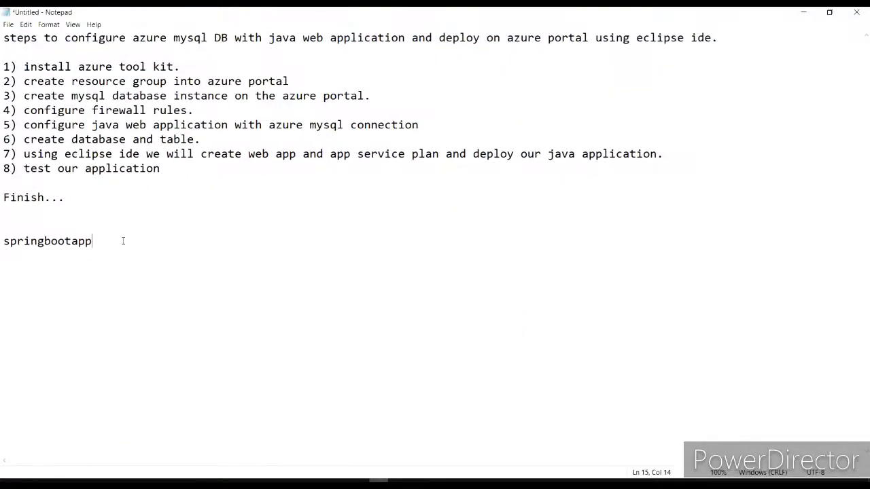
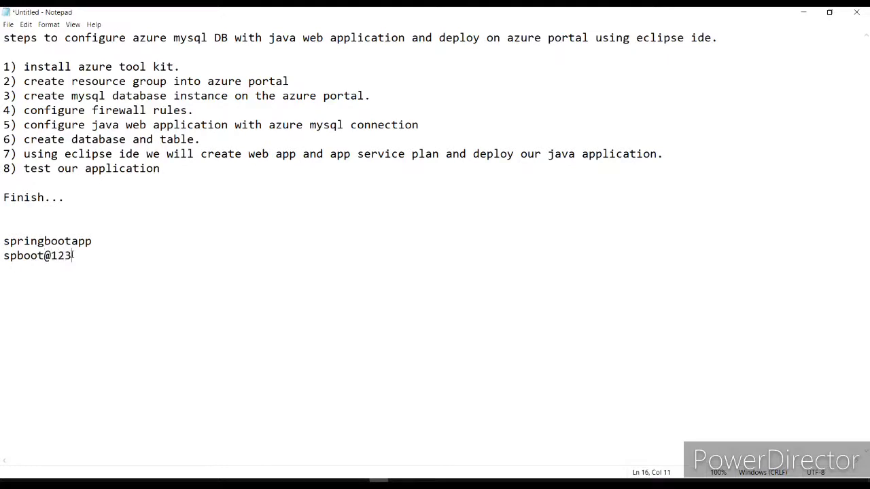
Write the admin password on the next line of the Notepad note and select it for copying
key(shift+Left)
key(shift+Left)
key(shift+Left)
key(shift+Left)
key(shift+Left)
key(shift+Left)
key(shift+Left)
key(shift+Left)
key(shift+Left)
key(shift+Left)
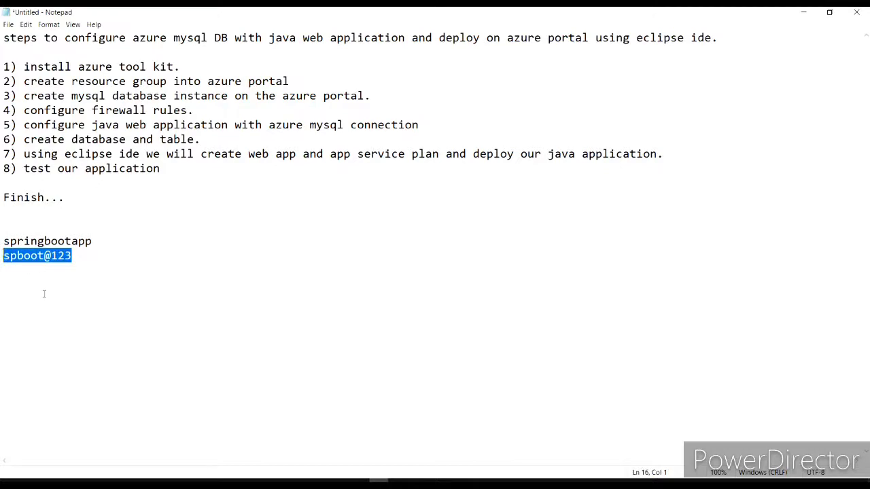
Paste the admin password into the Password and Confirm password fields of the server form
click(803, 13)
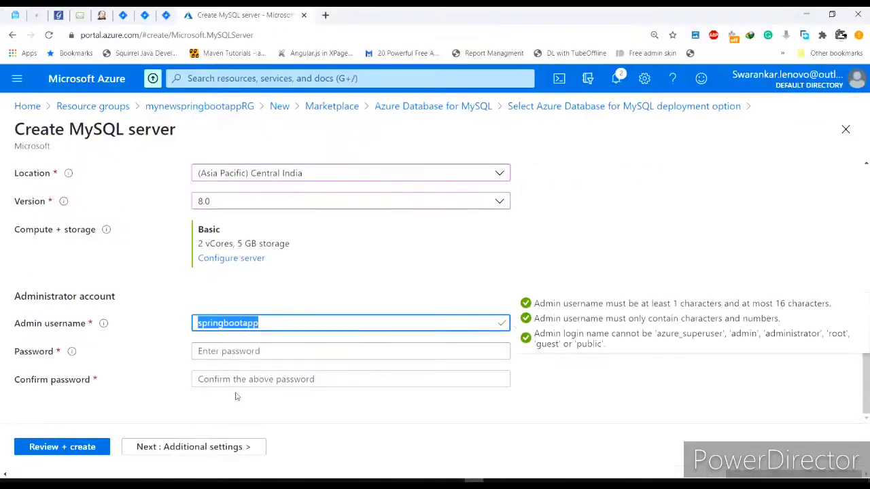
click(235, 350)
key(ctrl+v)
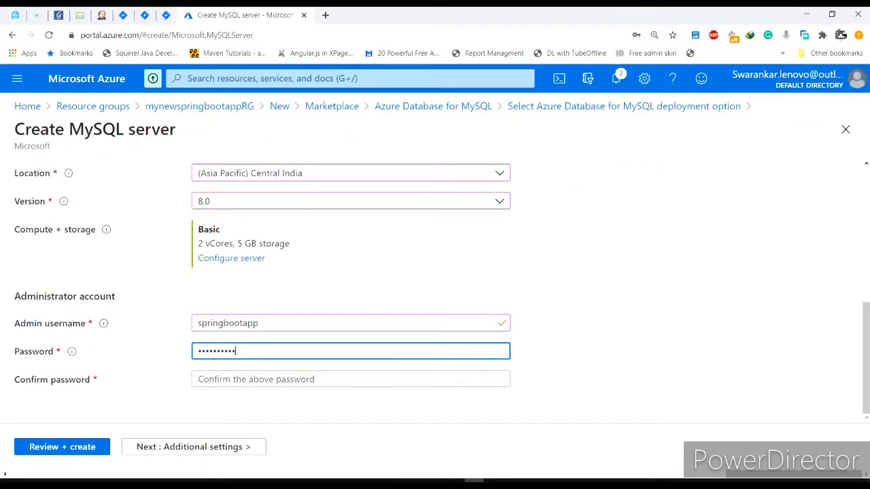
click(237, 379)
key(ctrl+v)
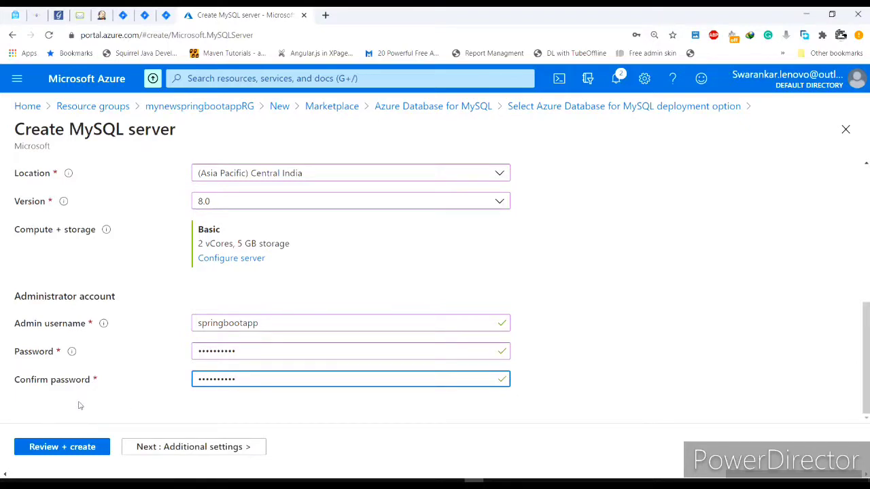
Move on to the Tags tab and add a tag named database with value mysql
click(185, 451)
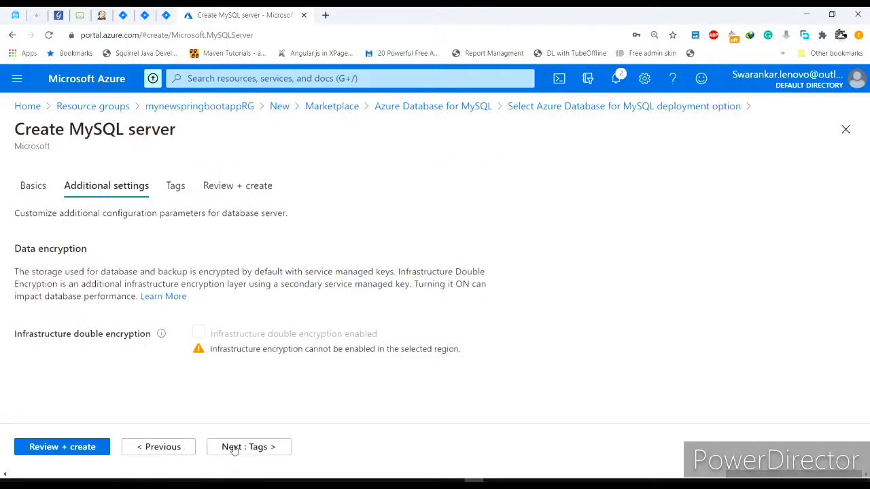
click(233, 449)
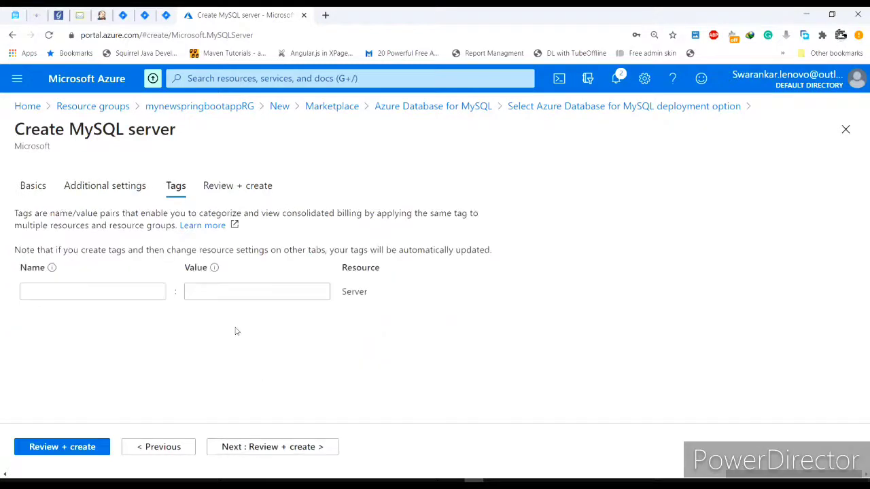
click(123, 292)
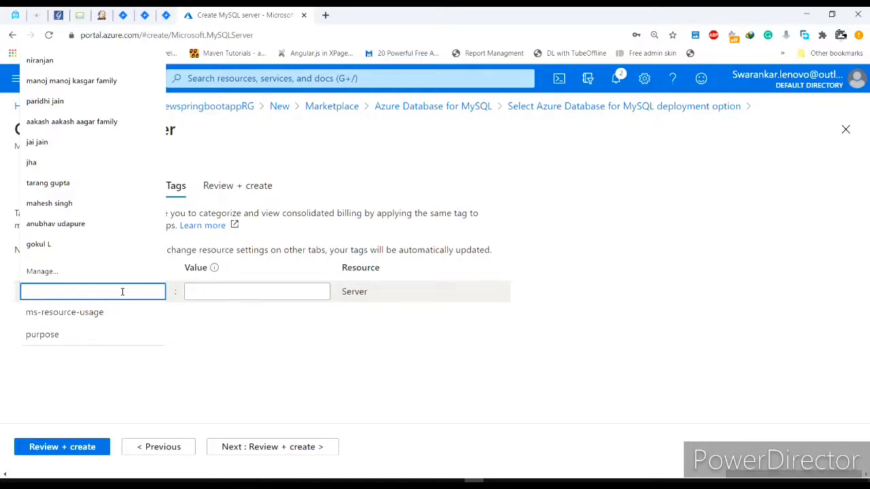
text(da)
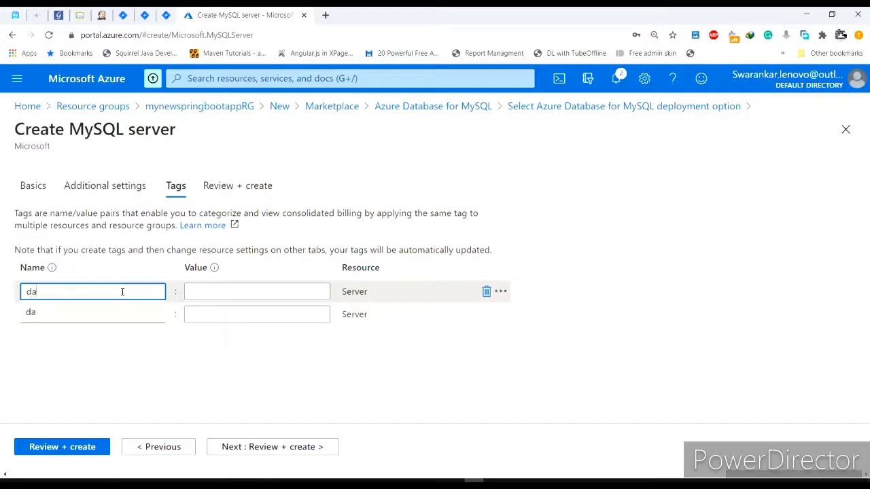
text(tabase)
click(219, 292)
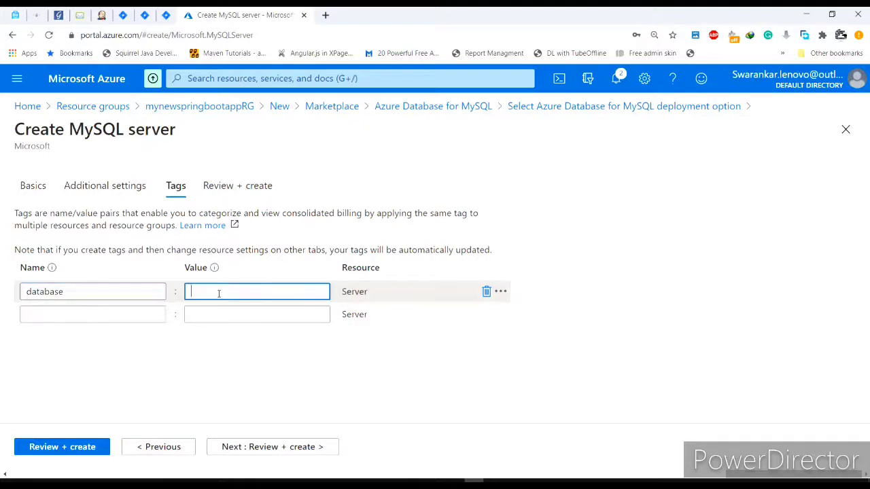
text(mysql)
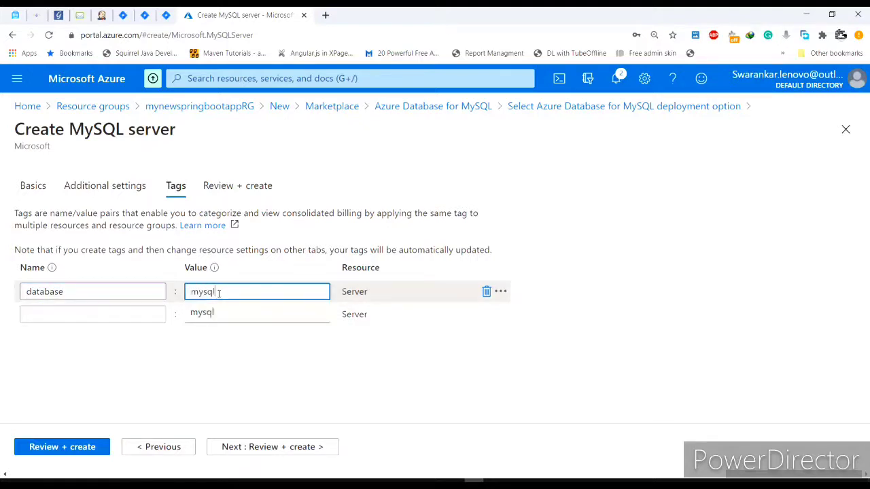
Add a second tag named purpose with value learning and proceed to Review + create
click(124, 312)
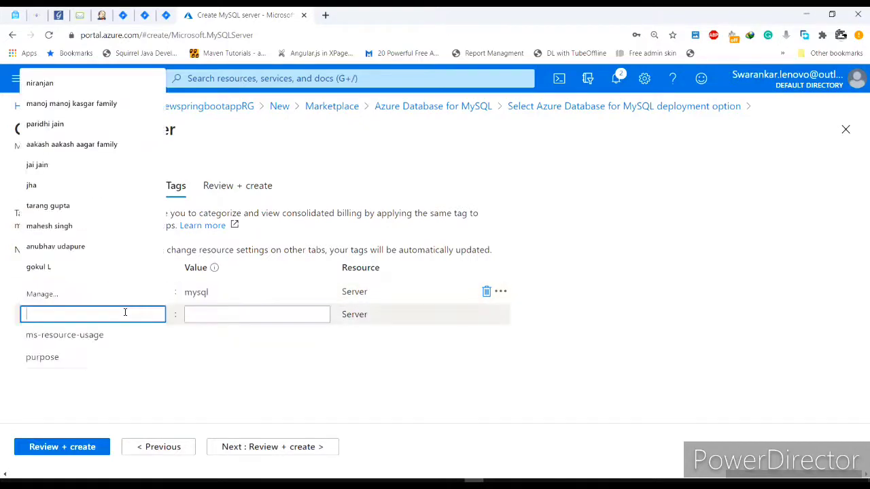
click(88, 358)
click(201, 312)
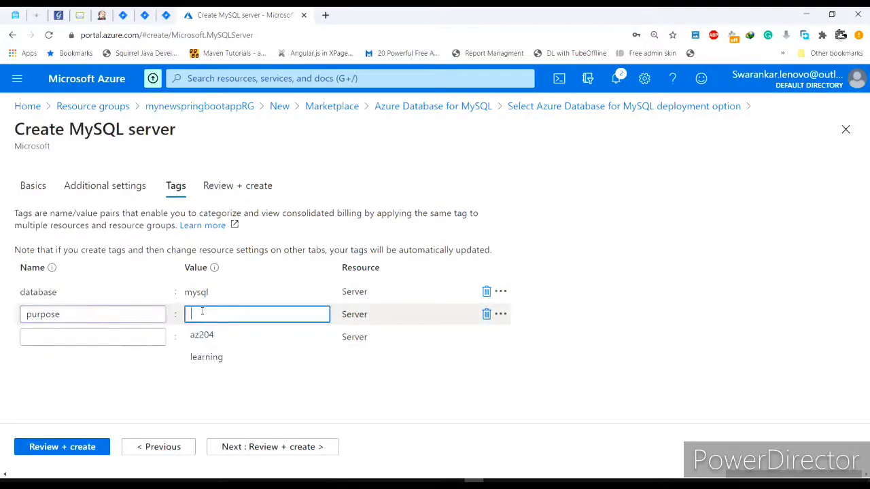
click(210, 357)
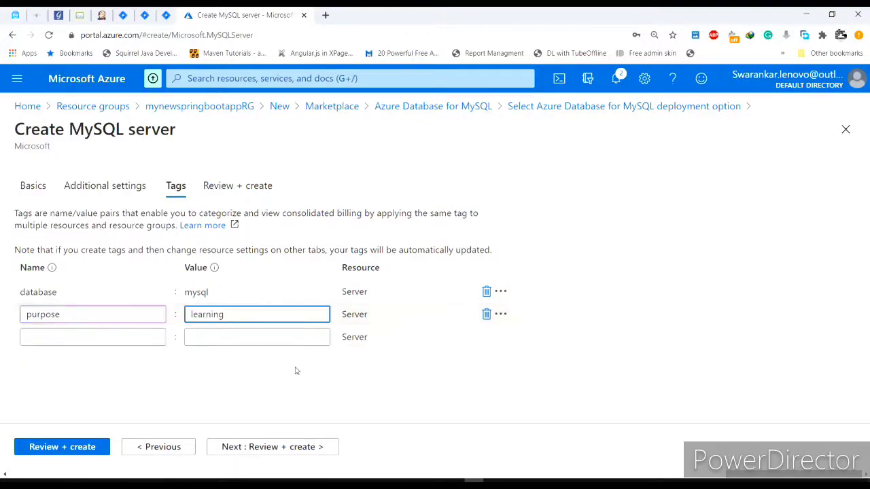
click(252, 448)
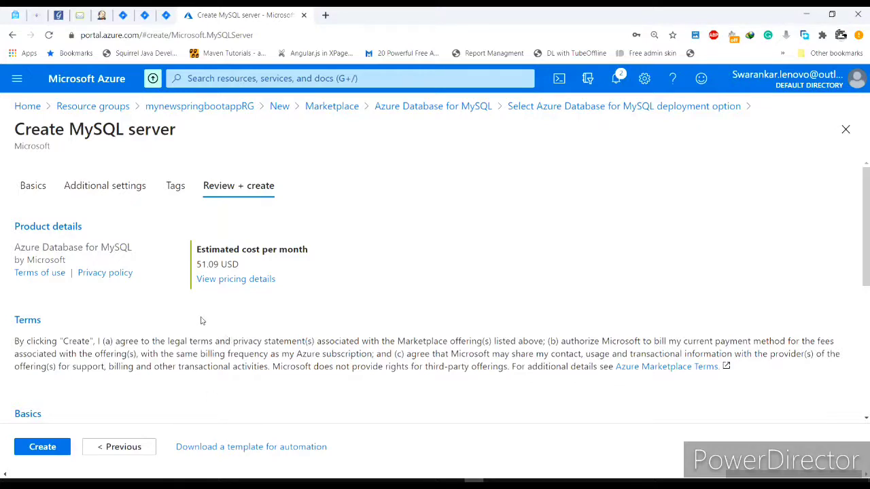
Check the pricing details and the configuration summary, then create the MySQL server
click(215, 282)
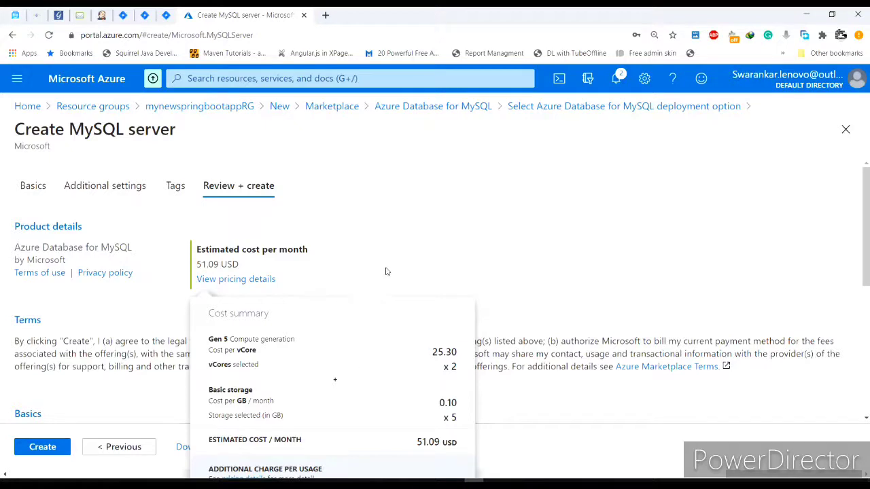
click(346, 269)
click(256, 284)
click(453, 240)
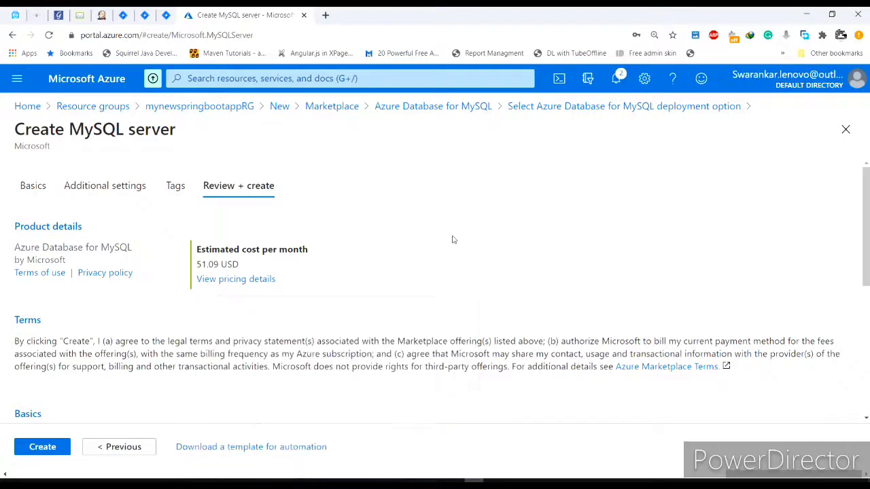
scroll(91, 392, down, 5)
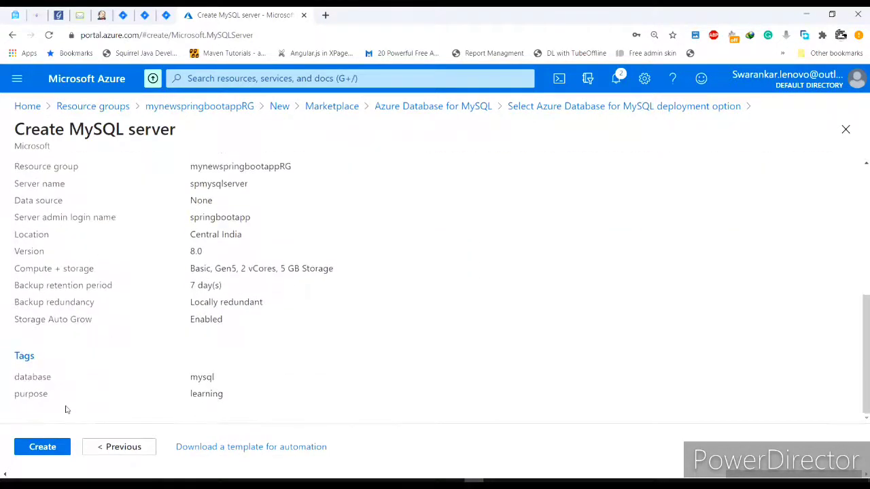
click(41, 450)
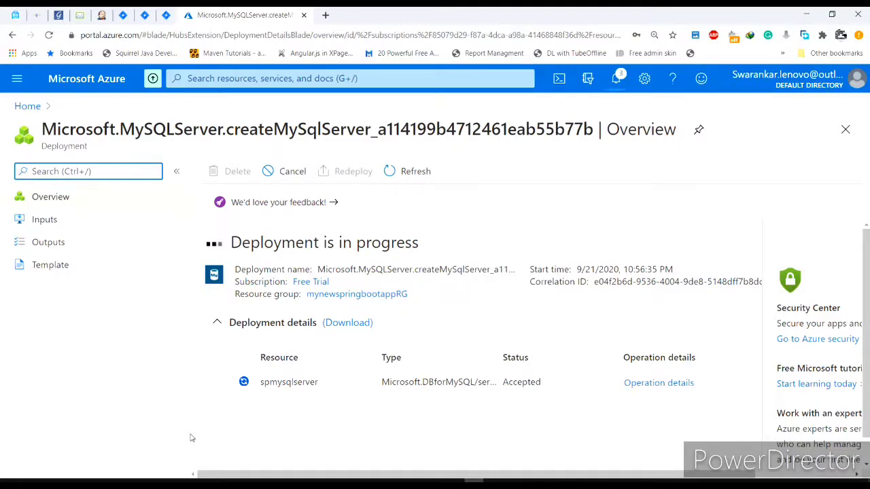
Go to the newly deployed MySQL server resource once deployment finishes
click(379, 481)
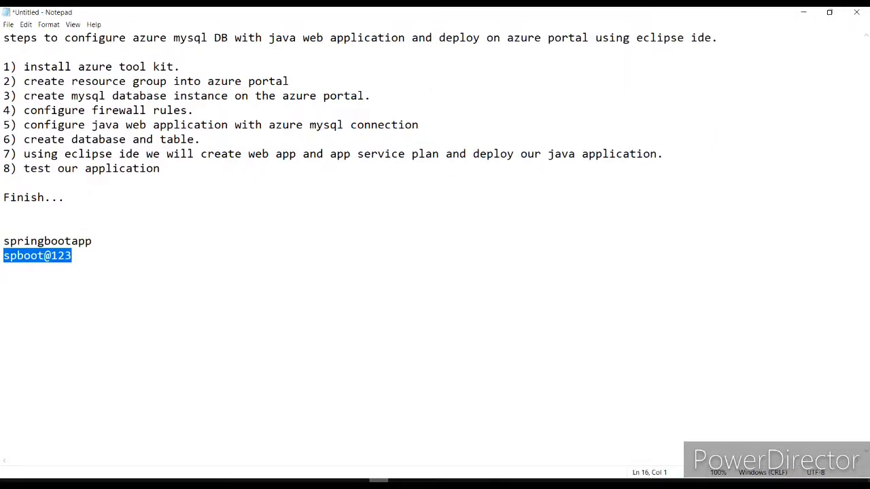
click(379, 481)
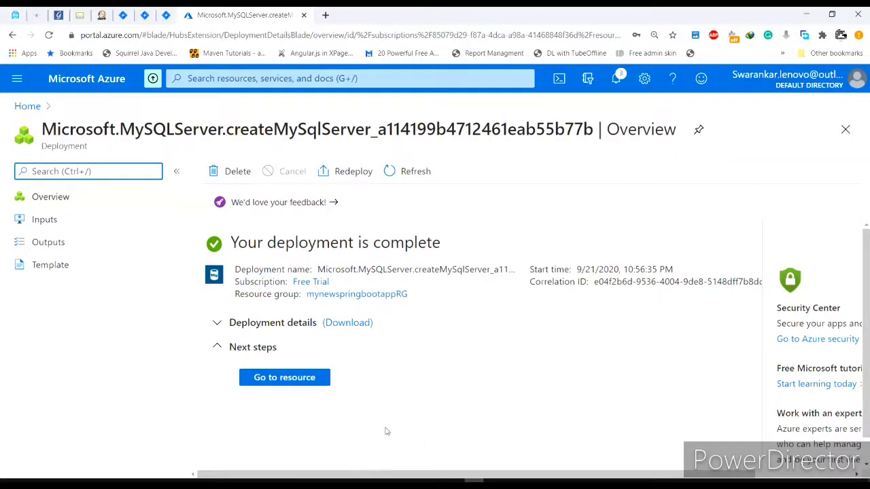
click(295, 385)
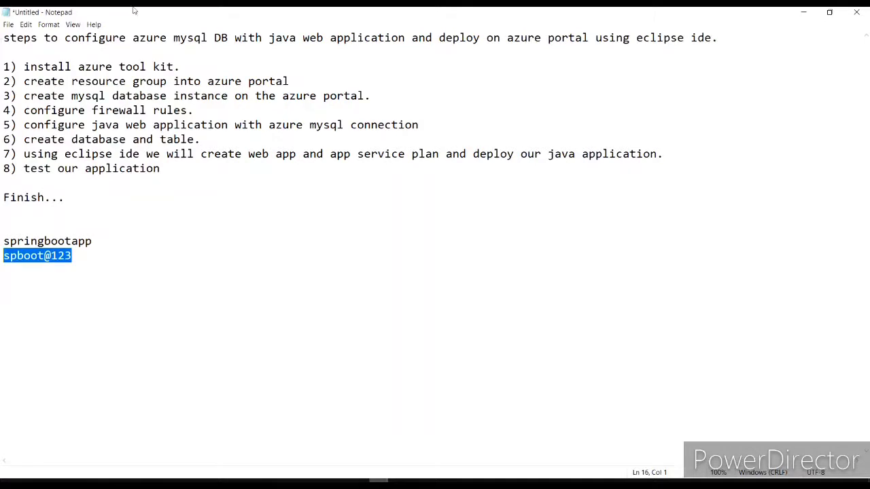
Add the current client IP address as a firewall rule, allow access to Azure services, and save the connection security settings
drag(194, 111, 2, 110)
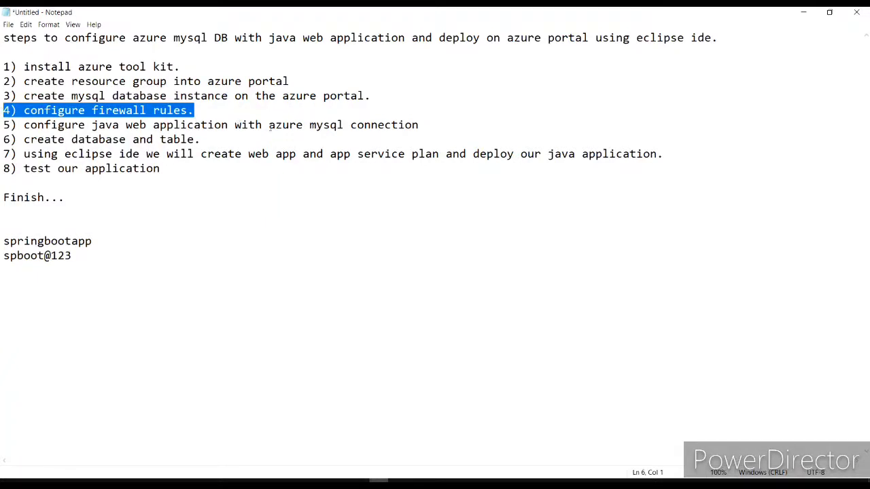
click(803, 15)
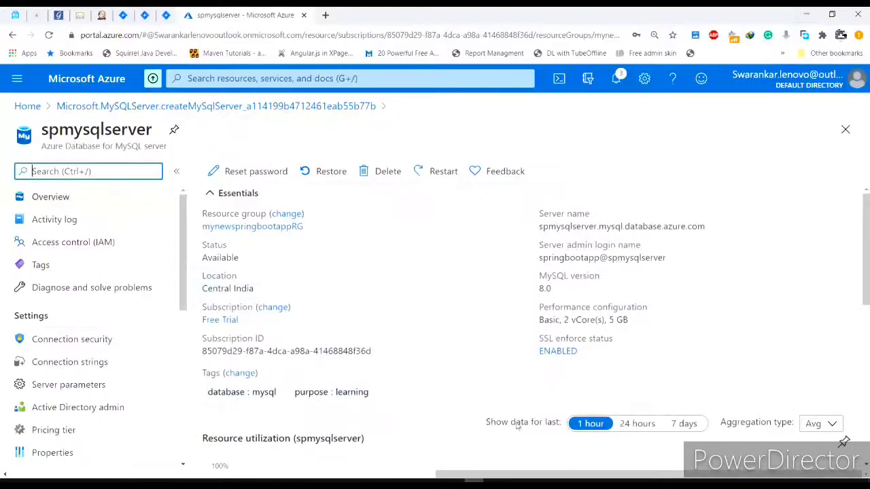
click(95, 347)
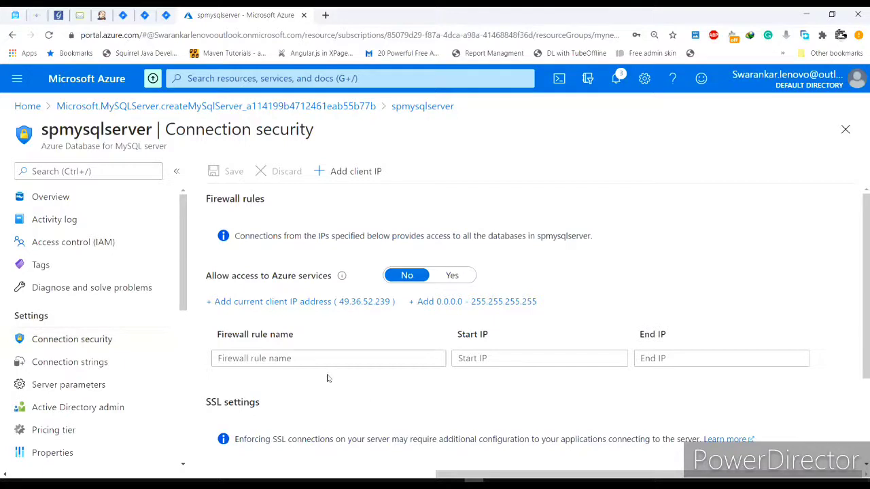
click(270, 305)
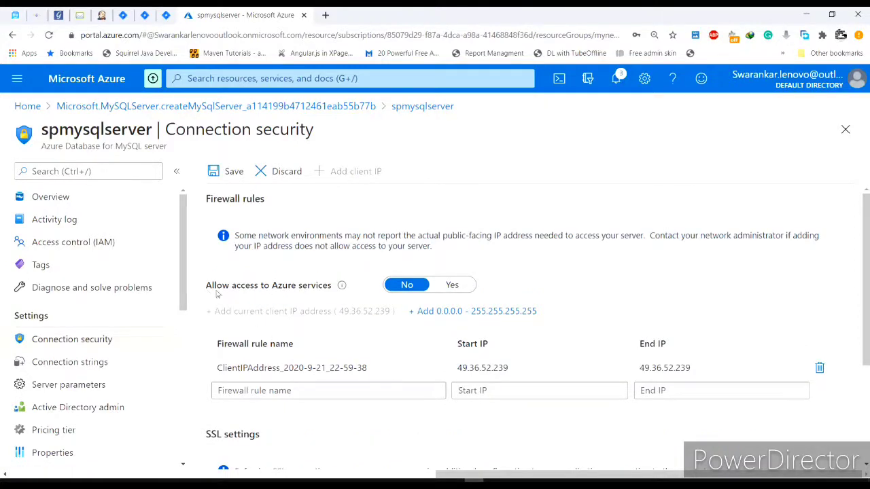
drag(207, 286, 259, 290)
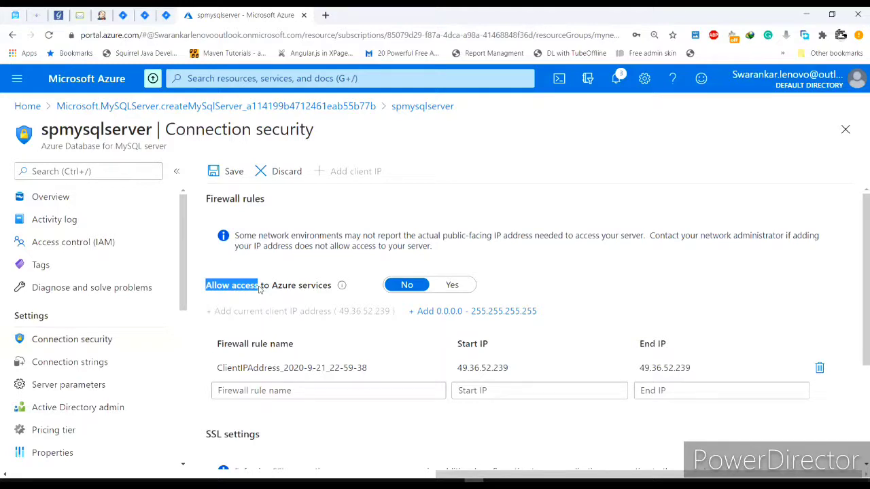
click(458, 290)
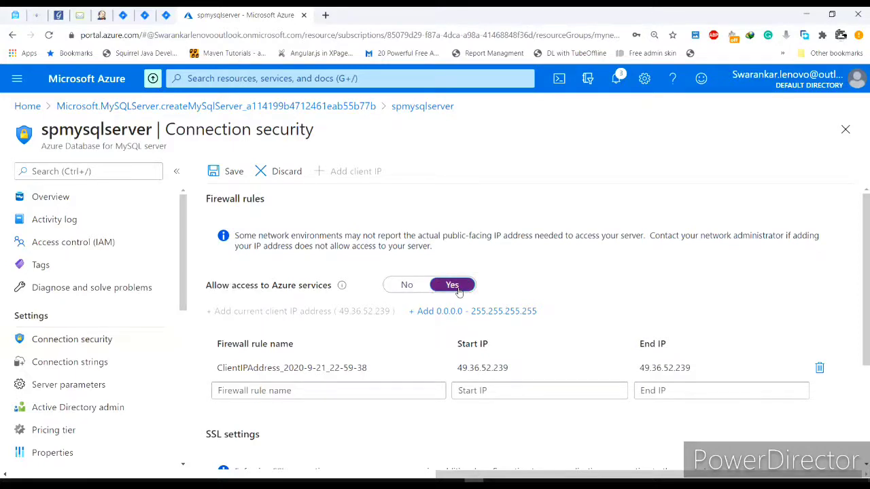
click(221, 174)
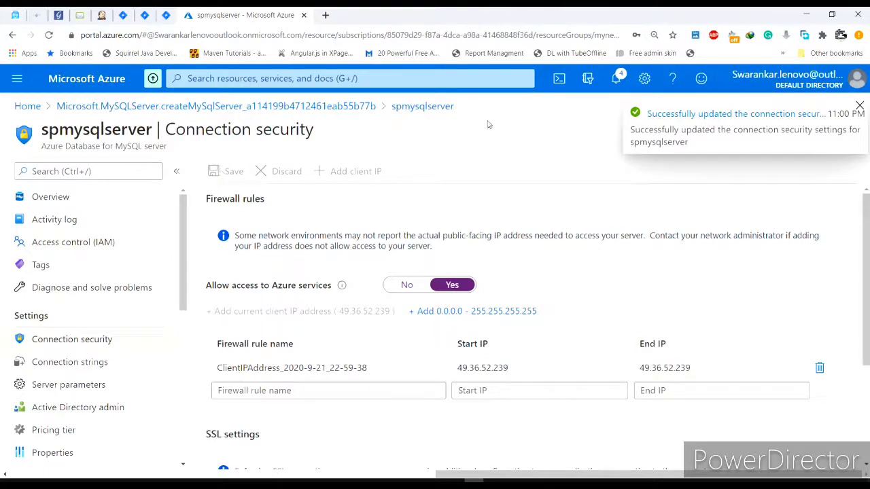
click(617, 79)
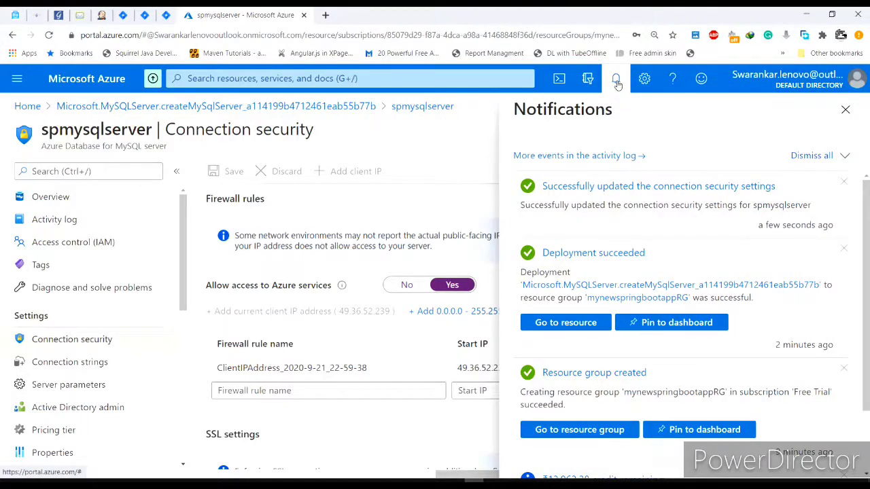
click(616, 82)
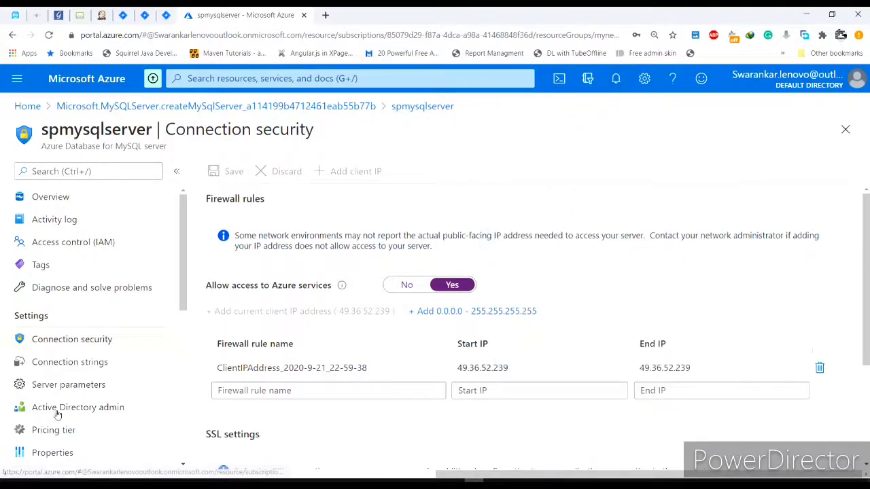
Open the MySQL server's connection strings and copy the JDBC connection string
click(379, 480)
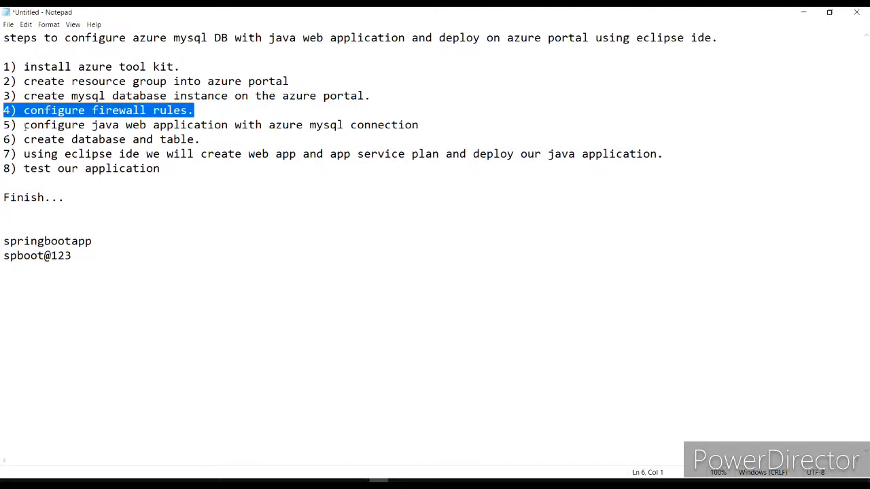
drag(24, 125, 210, 125)
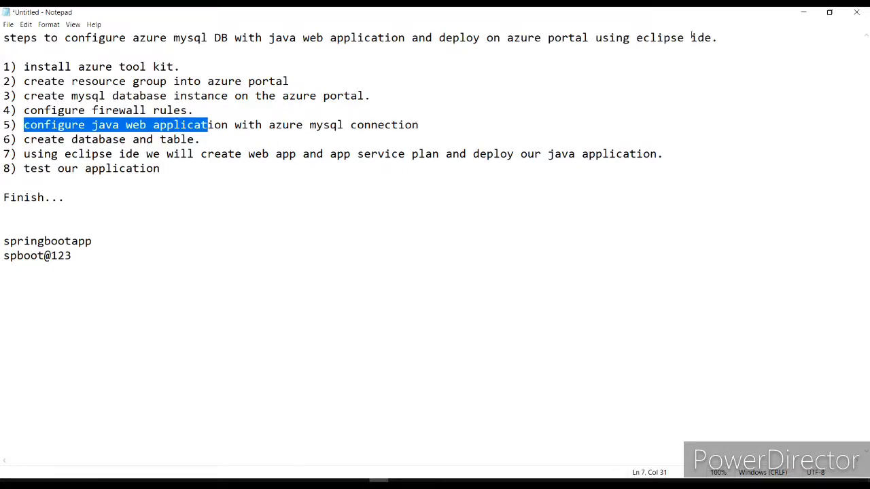
click(803, 12)
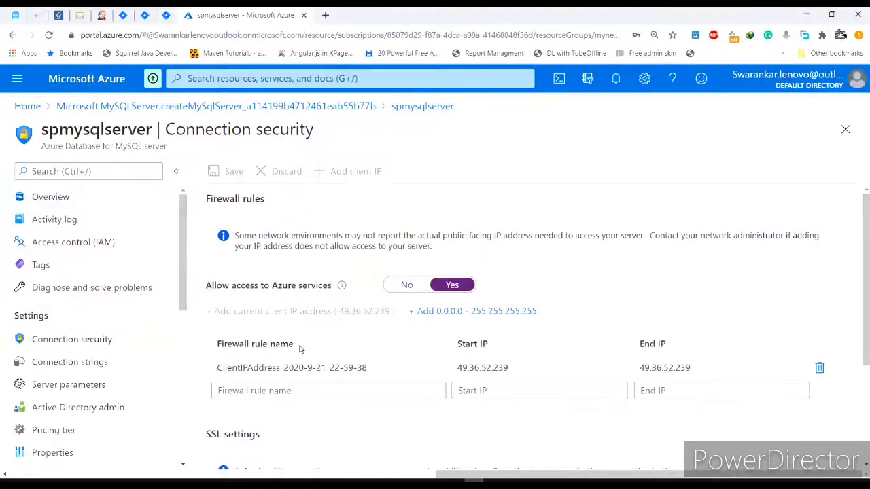
click(70, 366)
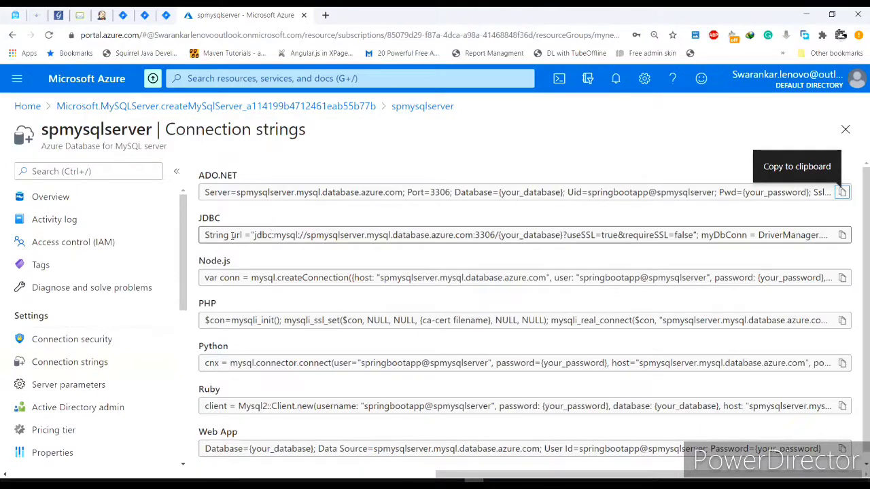
click(843, 236)
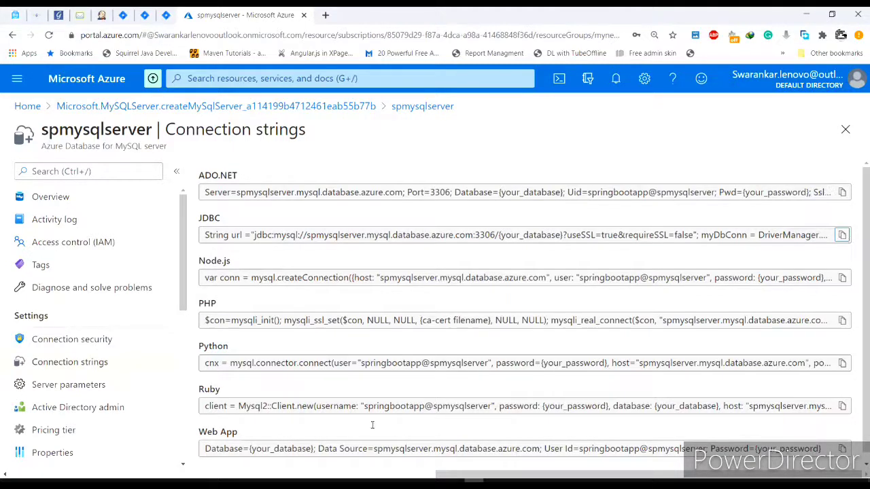
Paste the JDBC connection string on a new line below the saved credentials in the notes
click(377, 479)
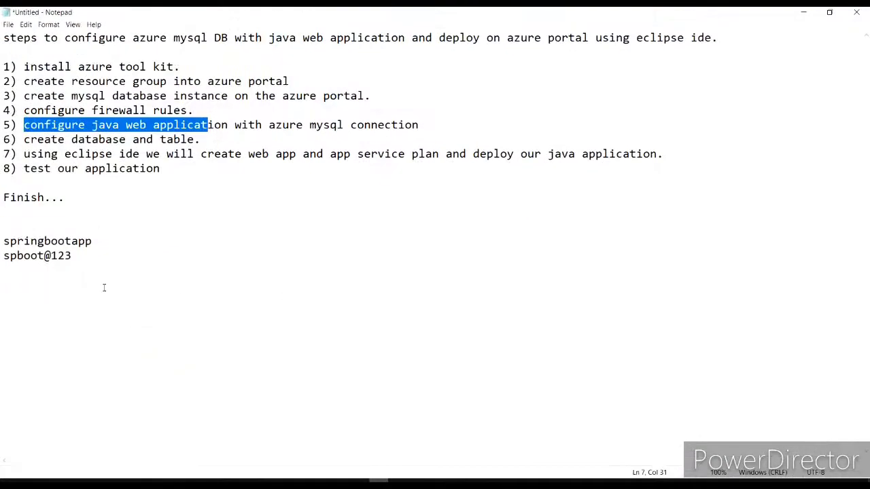
click(105, 259)
key(Return)
key(Return)
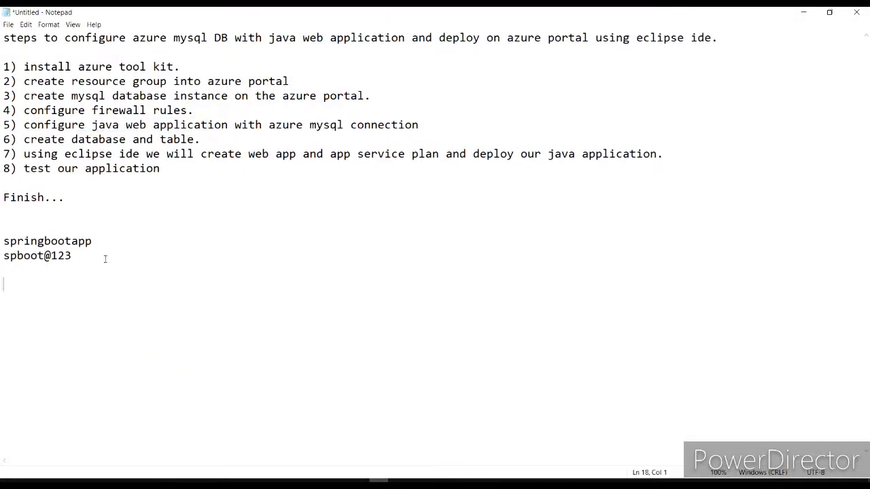
key(ctrl+v)
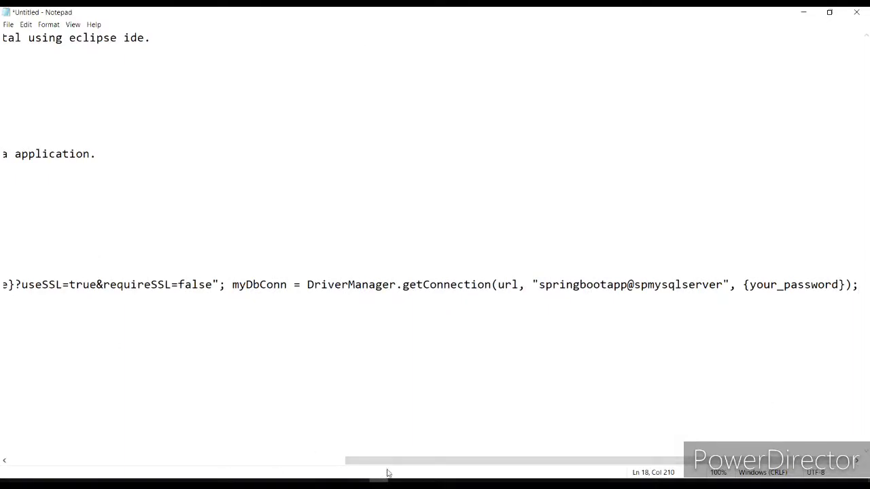
Copy the server host name spmysqlserver.mysql.database.azure.com from the pasted JDBC URL
drag(394, 463, 10, 457)
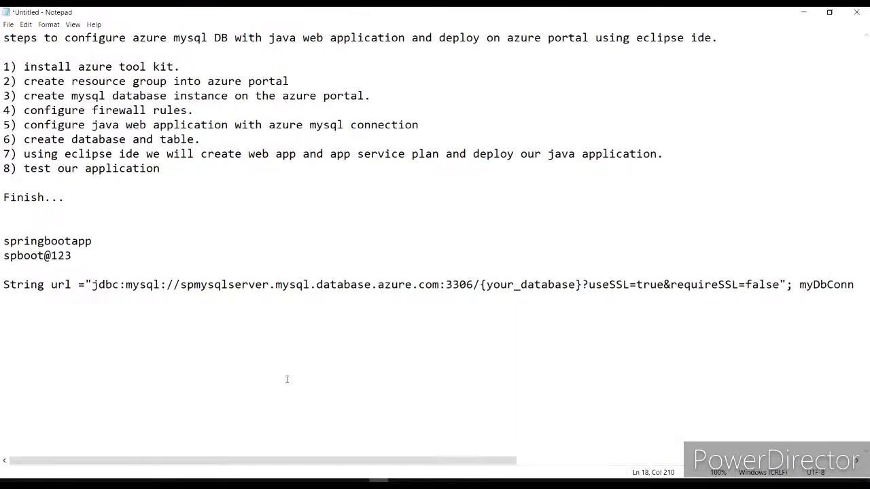
drag(180, 284, 443, 286)
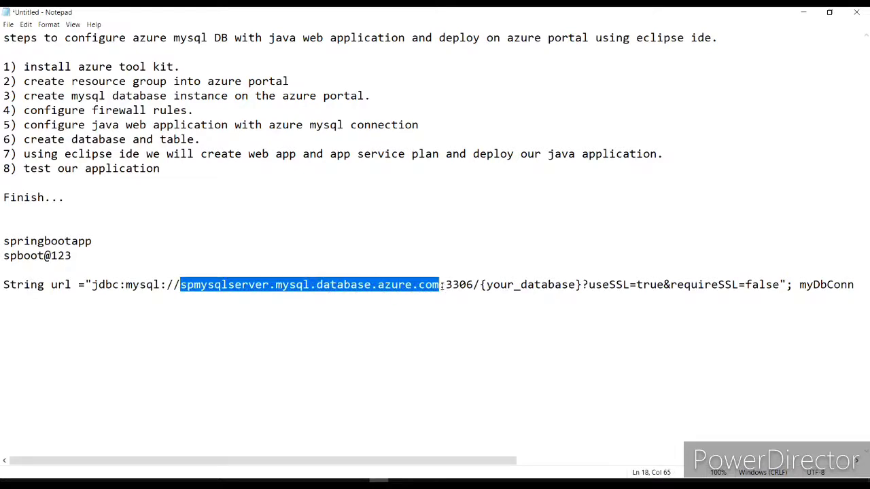
click(803, 12)
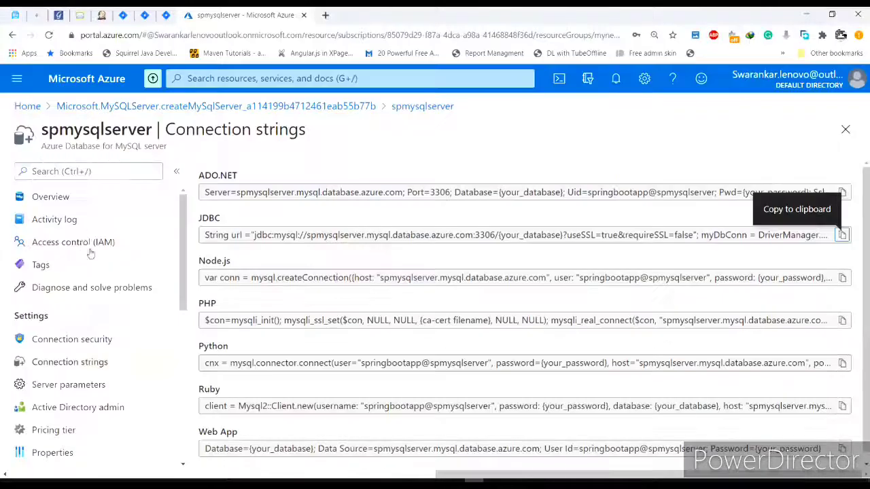
click(51, 197)
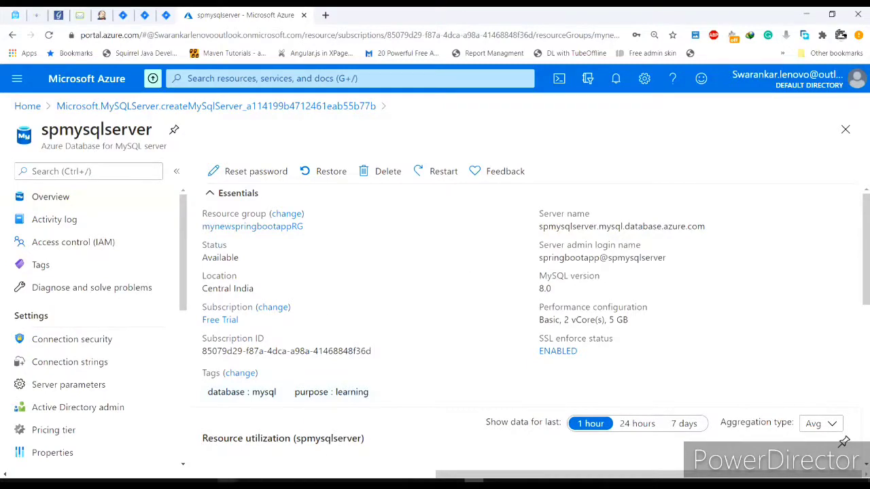
Open application.properties in the ProductManager project and replace the host in spring.datasource.url with the copied server host name
mouse_move(216, 481)
click(208, 438)
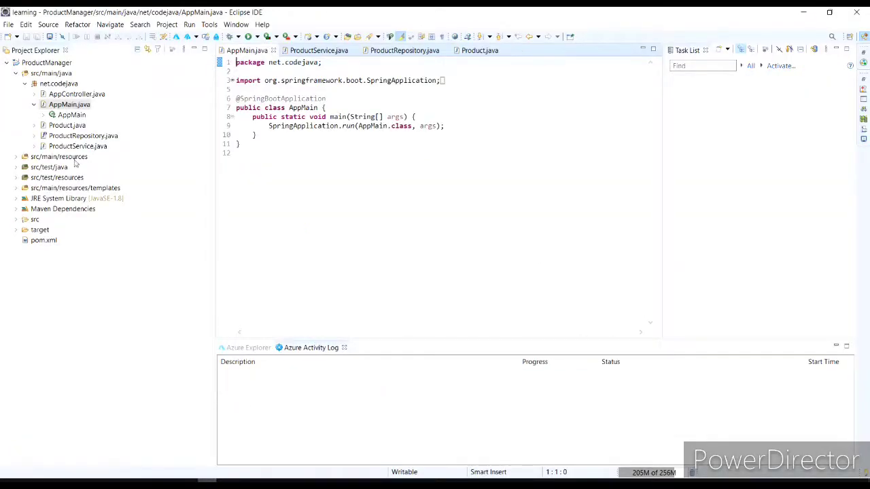
click(16, 156)
double_click(61, 168)
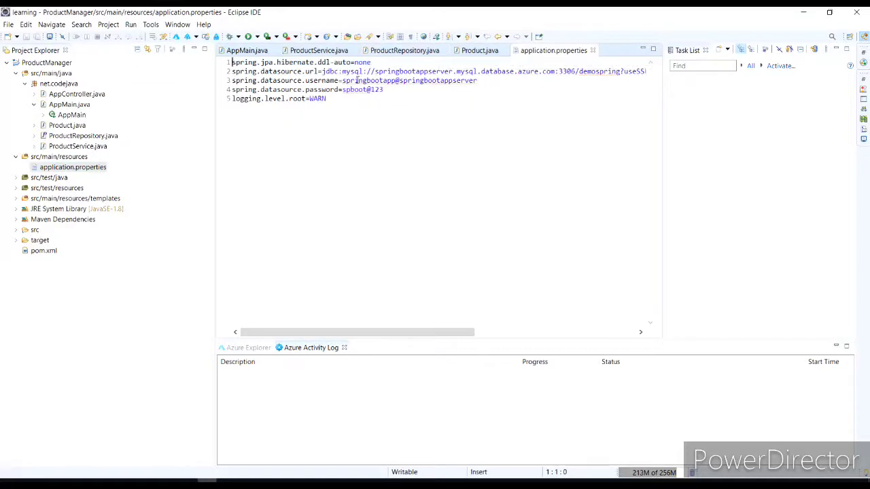
drag(374, 71, 554, 72)
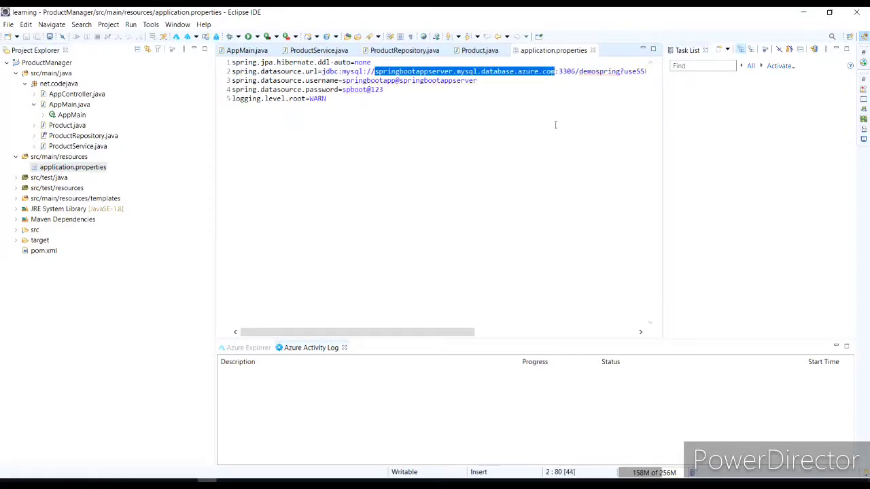
key(ctrl+v)
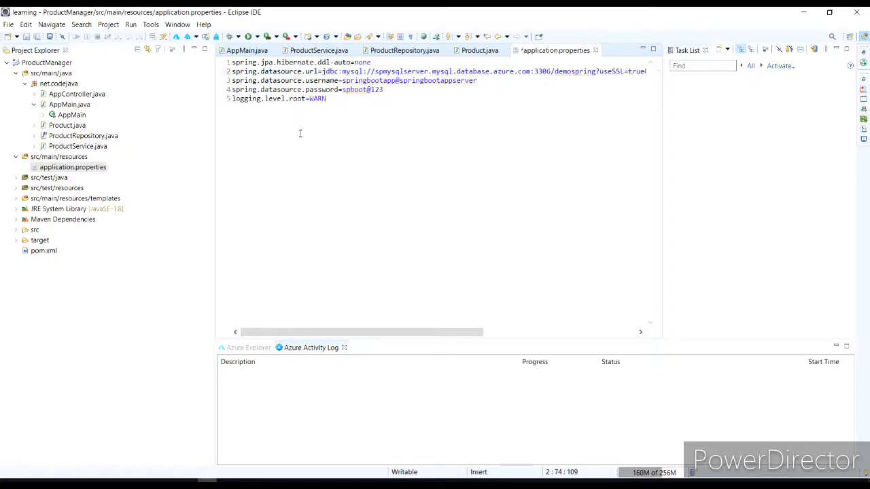
Copy the login name springbootapp@spmysqlserver from the JDBC string in the notes
click(803, 12)
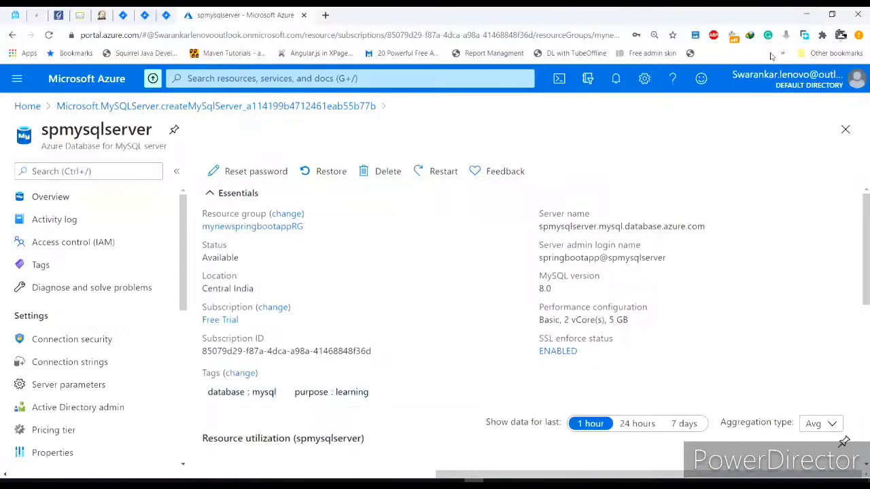
click(379, 480)
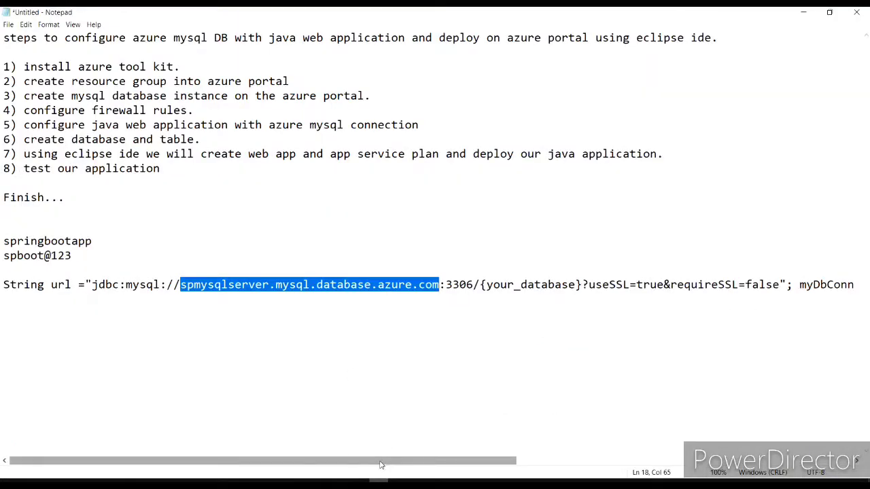
drag(381, 465, 716, 464)
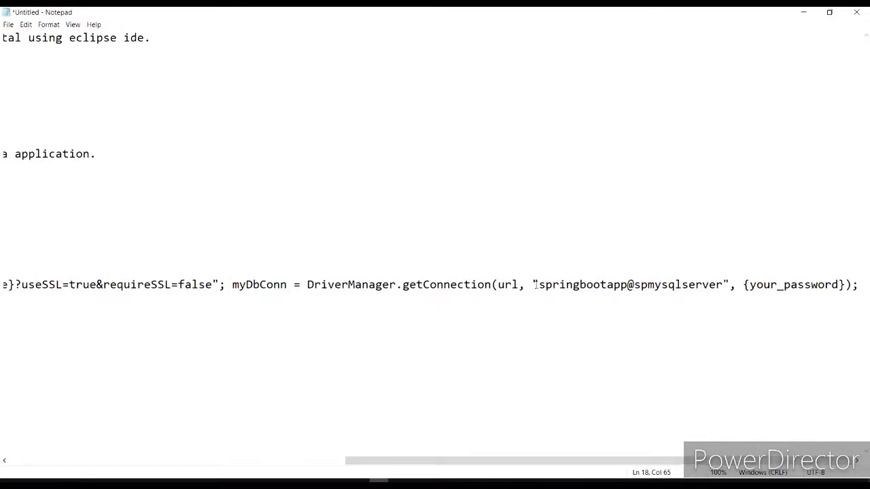
drag(535, 285, 722, 284)
key(ctrl+c)
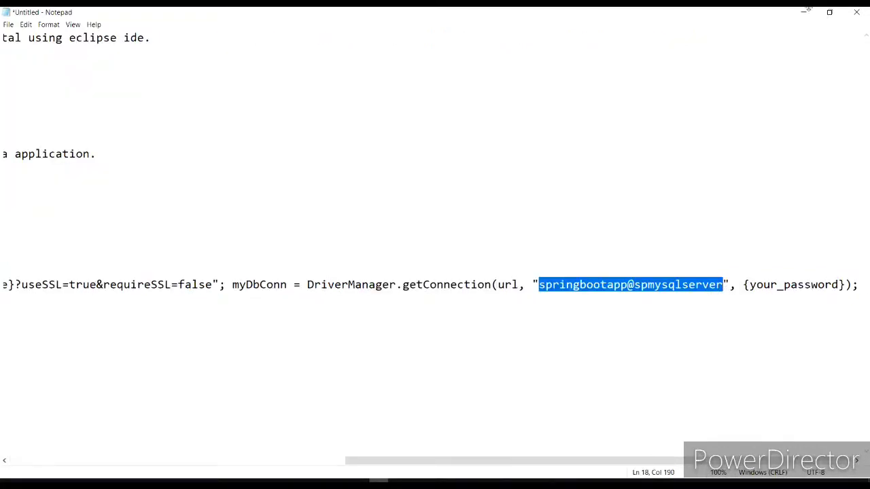
click(804, 15)
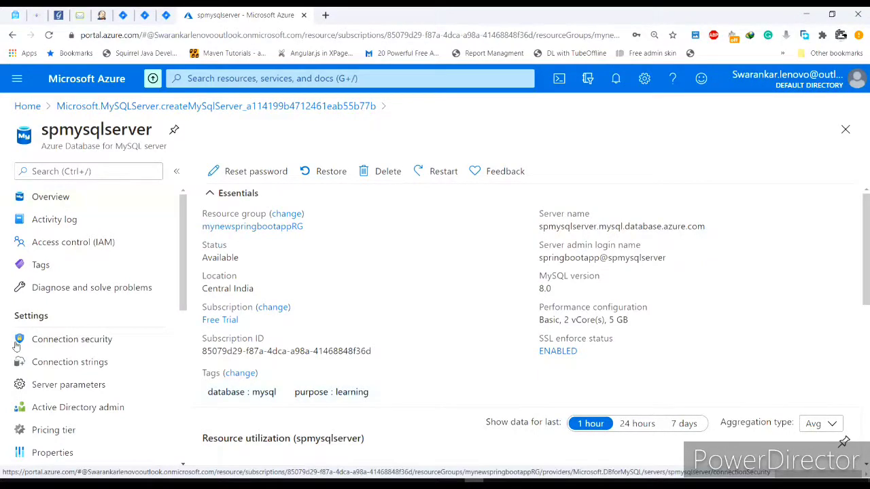
scroll(71, 362, down, 5)
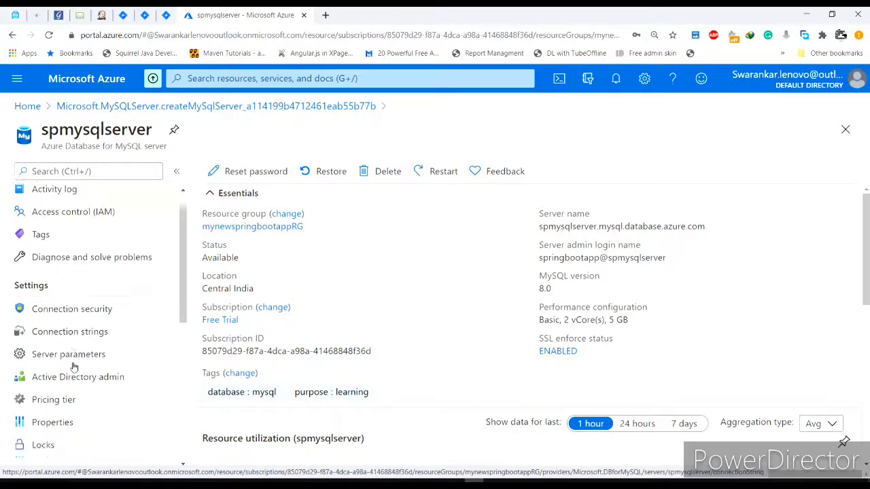
scroll(75, 368, down, 5)
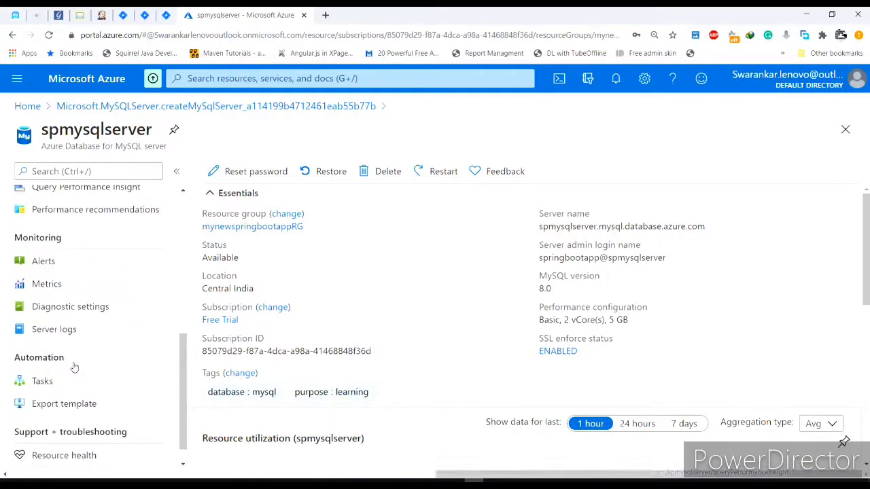
scroll(75, 367, down, 1)
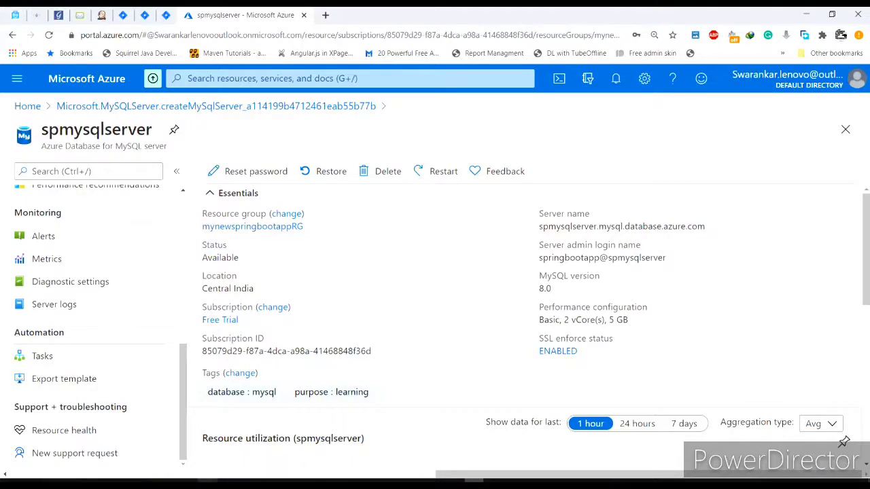
Replace the spring.datasource.username value in application.properties with the copied login springbootapp@spmysqlserver
click(208, 481)
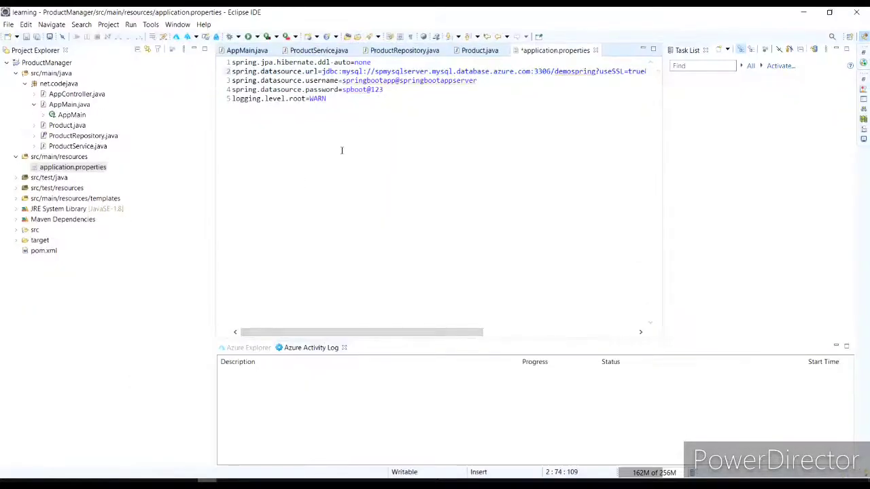
drag(343, 80, 481, 79)
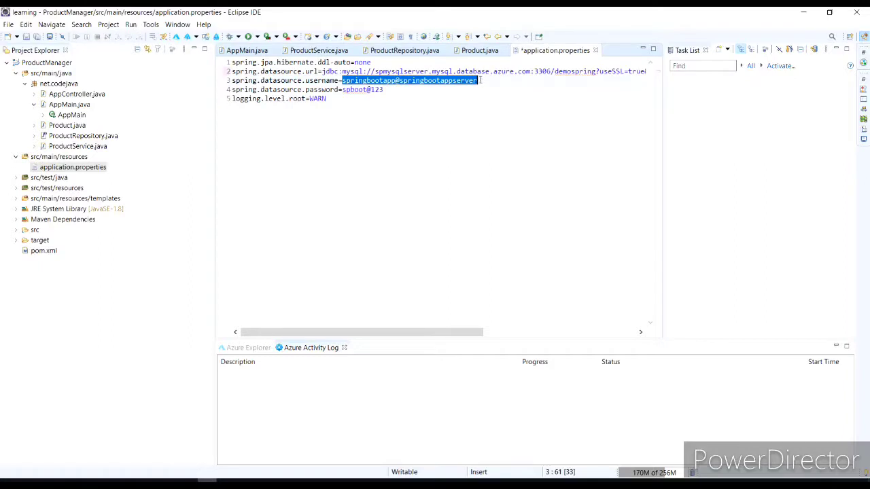
key(ctrl+v)
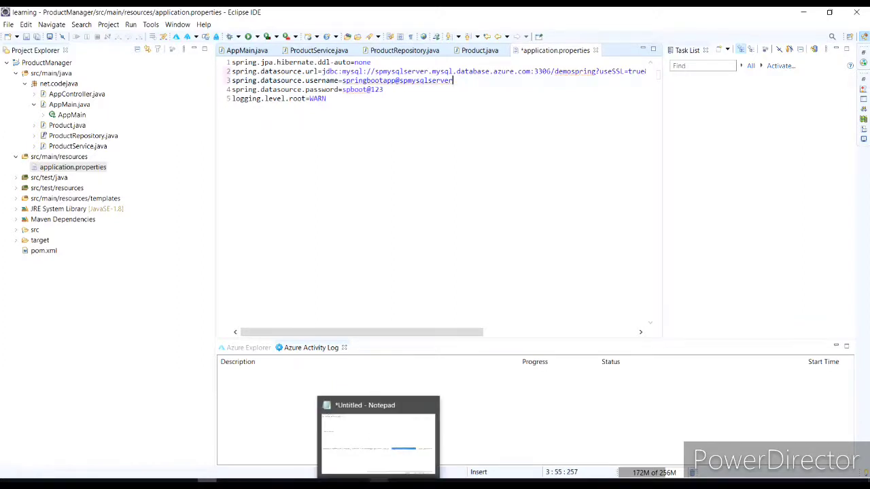
Copy the database admin password from the saved credentials in the notes
click(379, 484)
drag(413, 462, 99, 460)
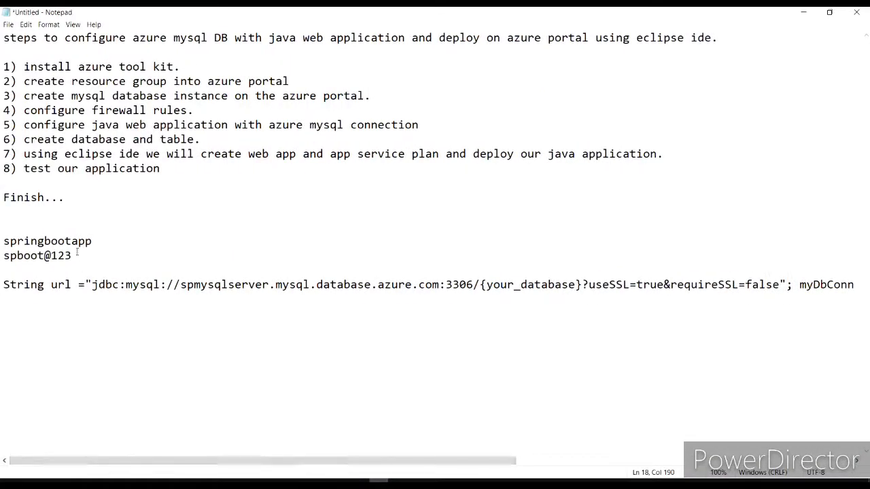
drag(77, 252, 5, 251)
key(ctrl+c)
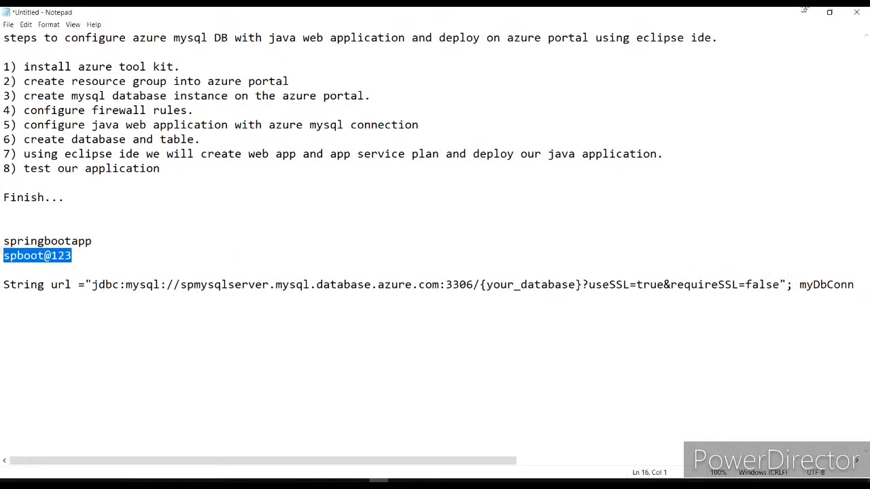
click(803, 12)
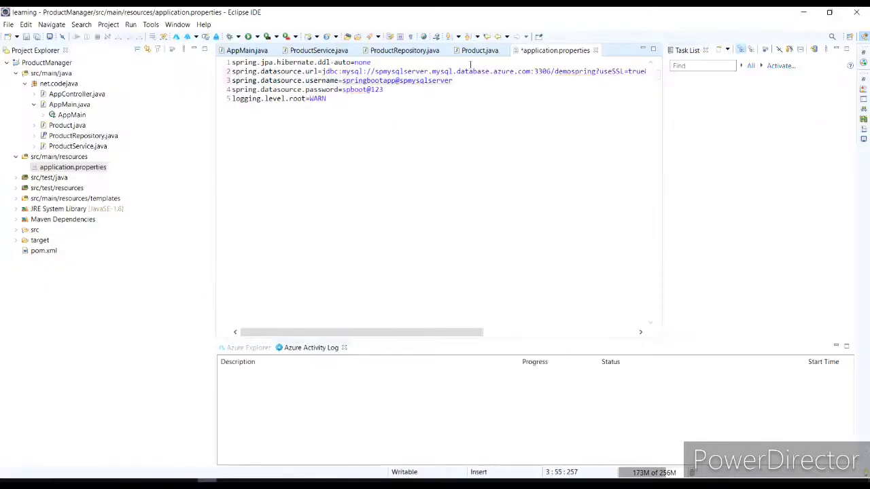
Replace the spring.datasource.password value with the copied password and save application.properties
key(Down)
key(shift+Left)
key(shift+Left)
key(shift+Left)
key(shift+Left)
key(shift+Left)
key(shift+Left)
key(shift+Left)
key(shift+Left)
key(shift+Left)
key(shift+Left)
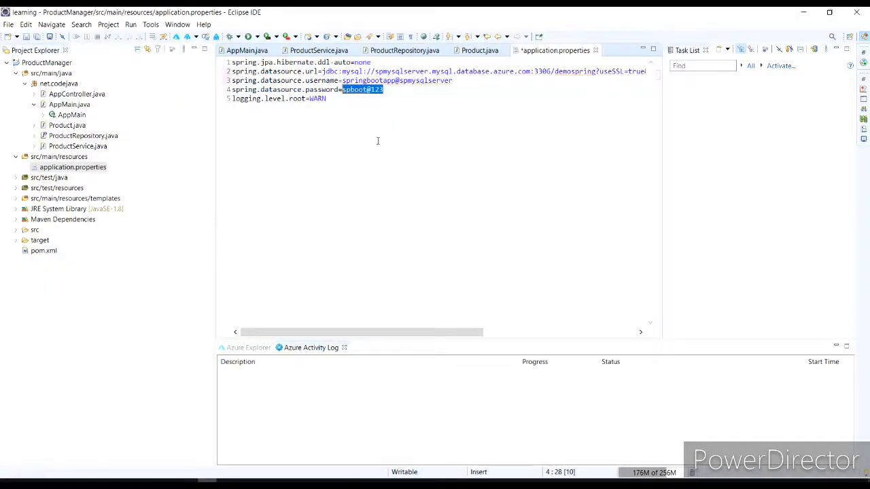
key(ctrl+v)
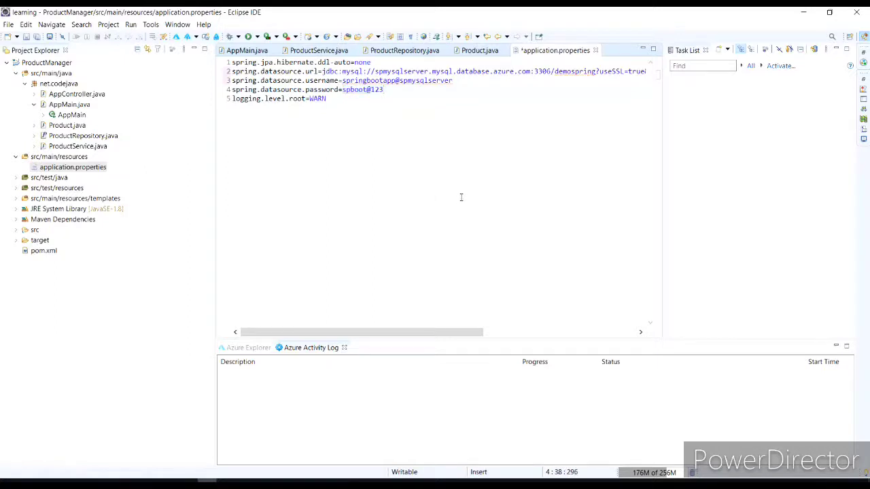
key(ctrl+s)
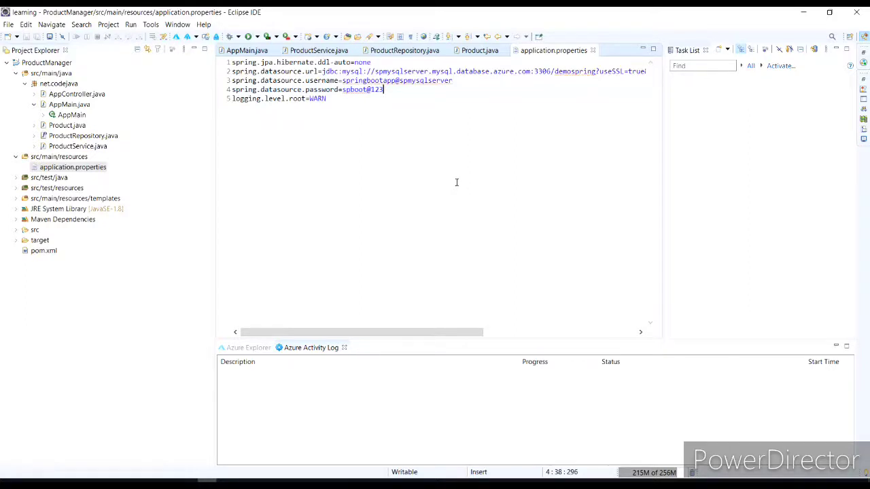
Open the azureDB connection for editing in MySQL Workbench and copy the server host name from the JDBC string in the notes
click(805, 12)
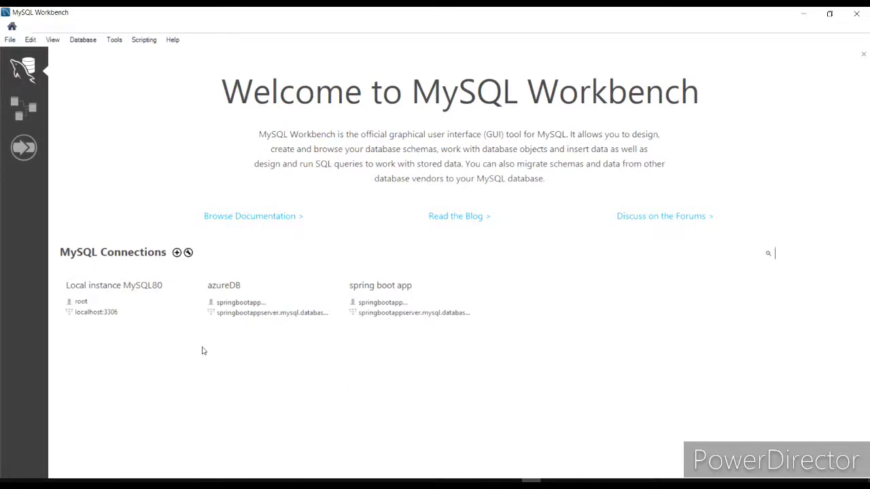
right_click(249, 291)
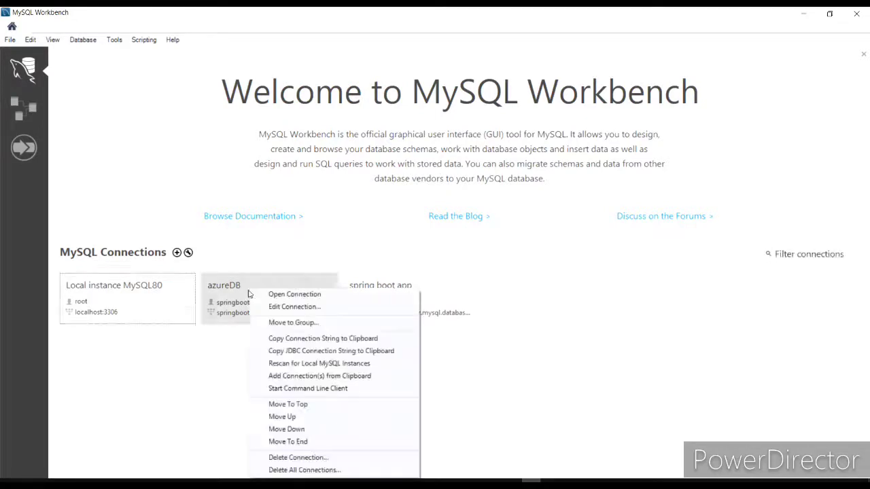
click(281, 306)
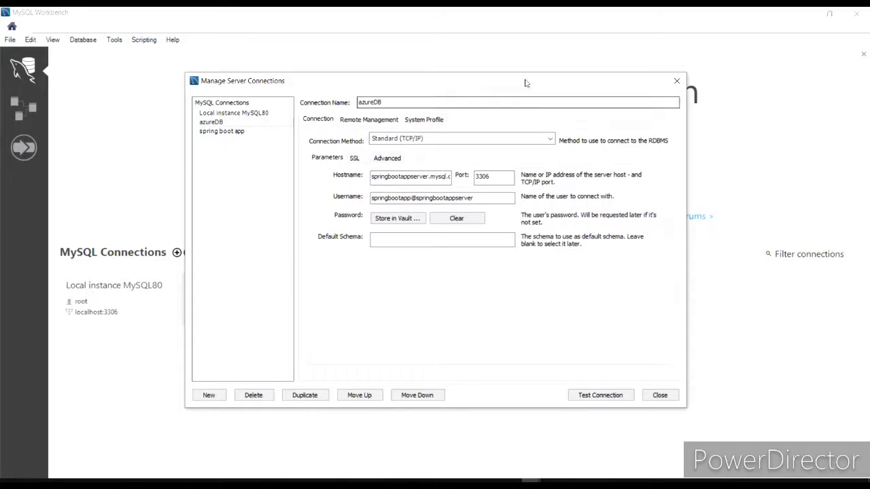
double_click(412, 176)
click(413, 176)
double_click(412, 175)
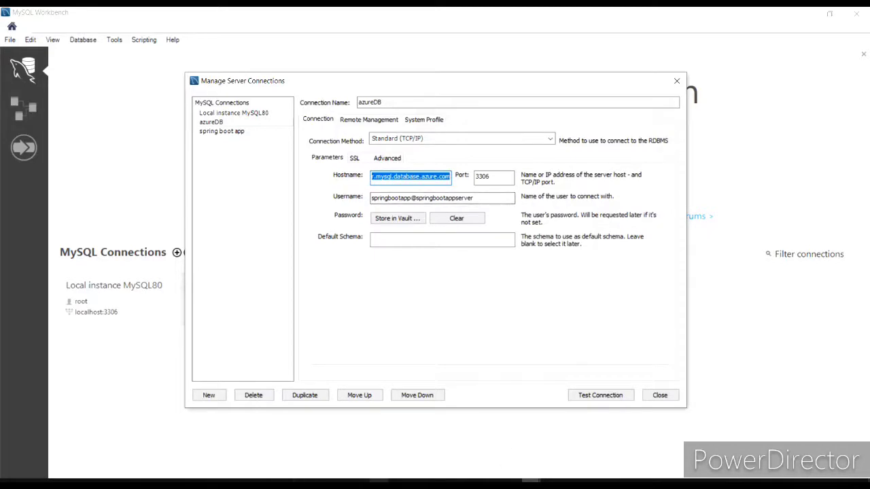
mouse_move(378, 482)
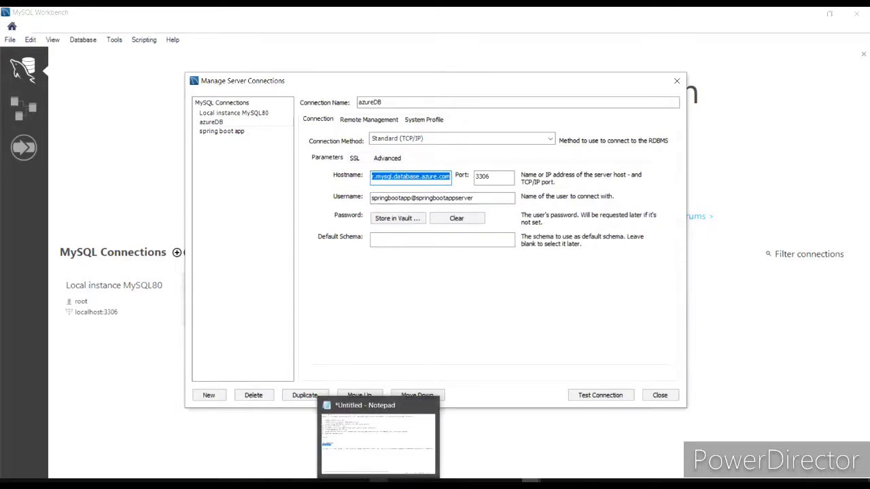
click(378, 481)
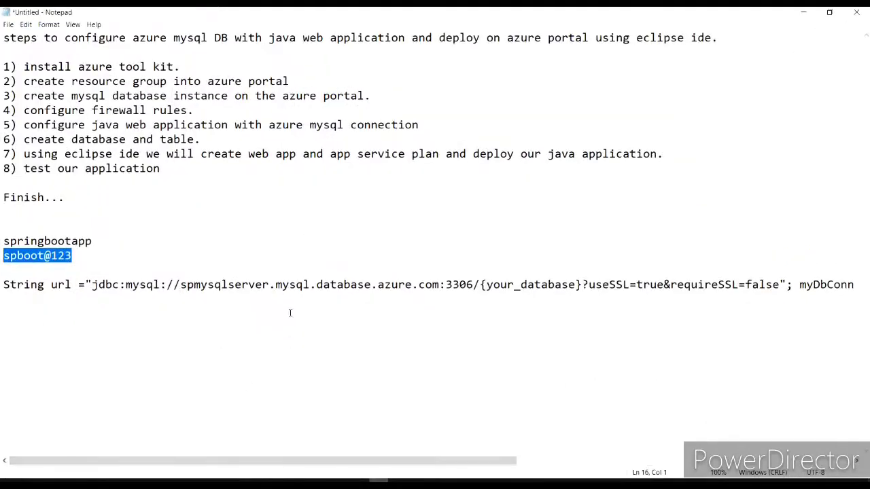
drag(180, 285, 440, 285)
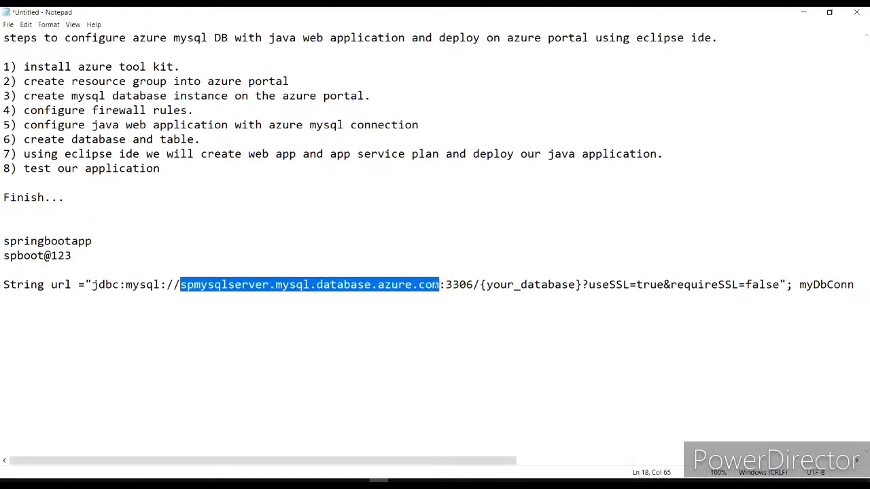
click(803, 12)
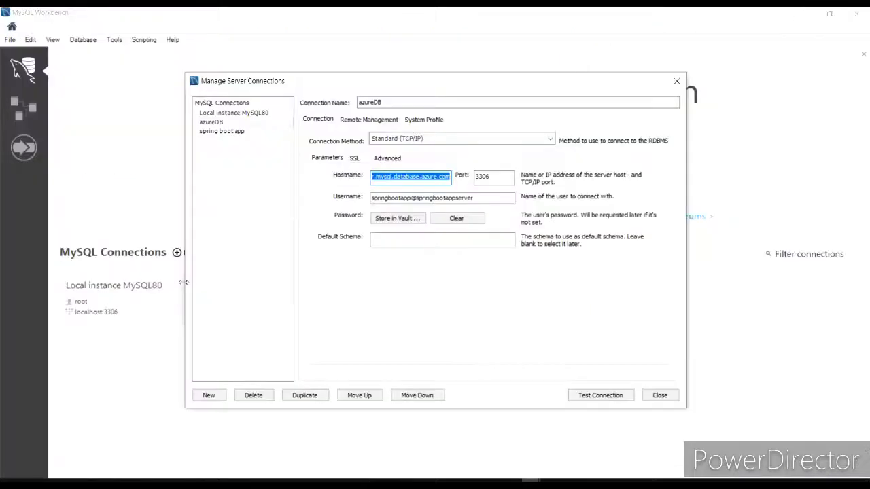
Set the azureDB connection's hostname to spmysqlserver.mysql.database.azure.com
key(ctrl+v)
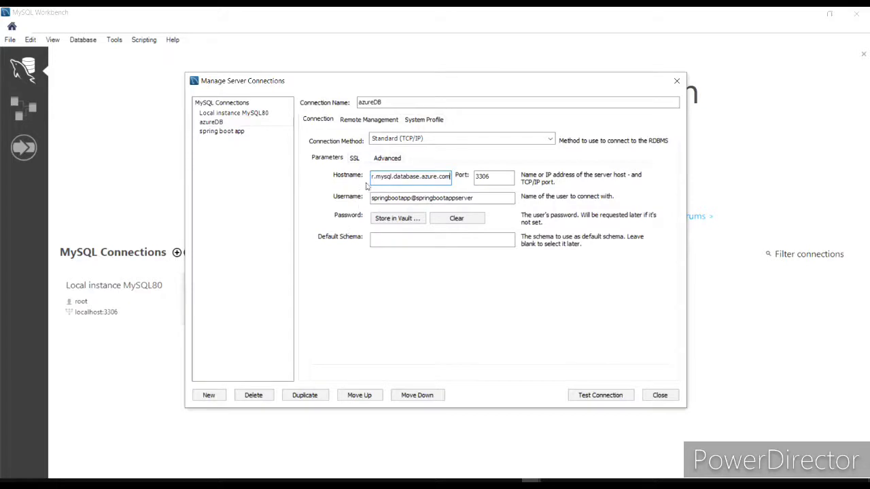
key(ctrl+a)
key(BackSpace)
key(ctrl+v)
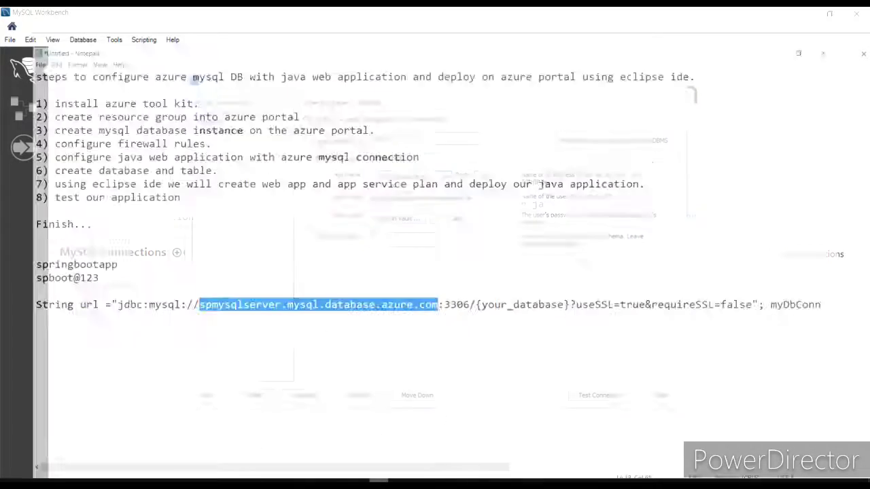
Copy the login name springbootapp@spmysqlserver from the end of the JDBC string in the notes
scroll(435, 272, right, 10)
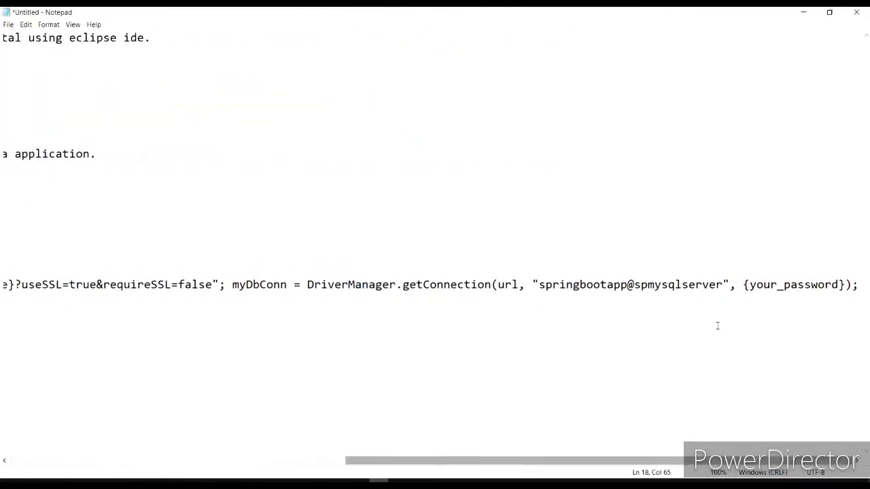
click(540, 285)
drag(539, 284, 725, 285)
key(ctrl+c)
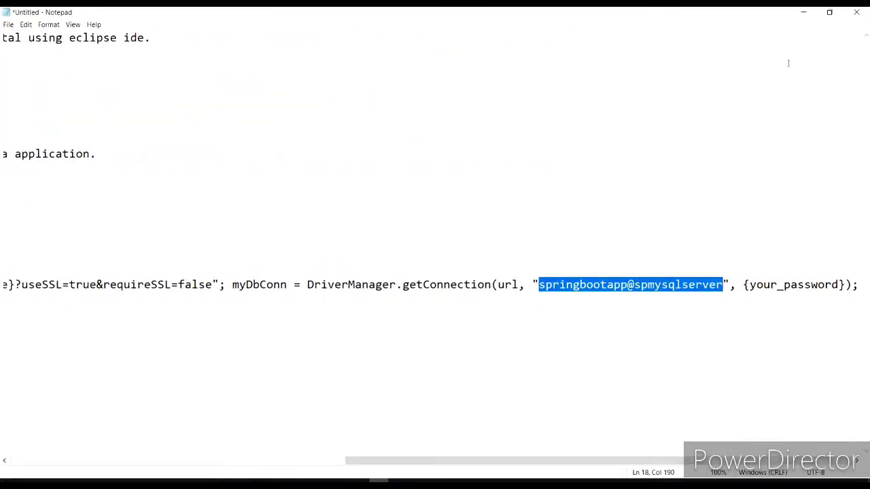
click(803, 11)
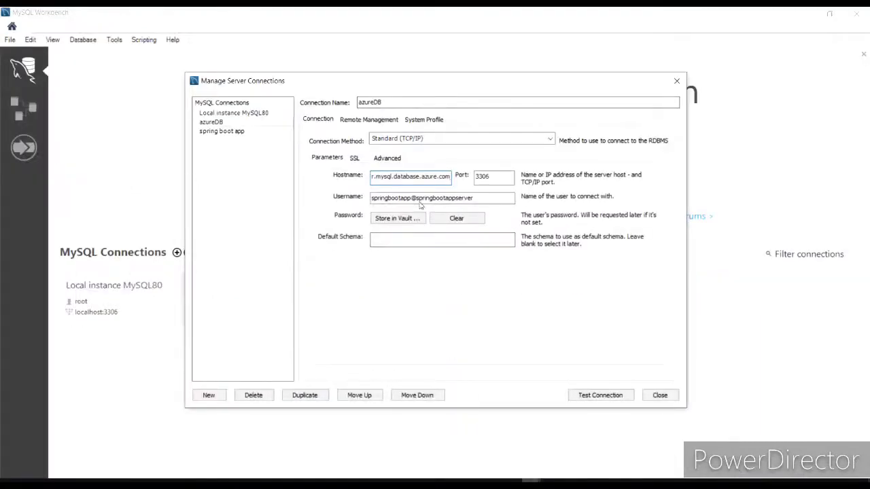
Set the azureDB connection's username to springbootapp@spmysqlserver
drag(495, 198, 365, 195)
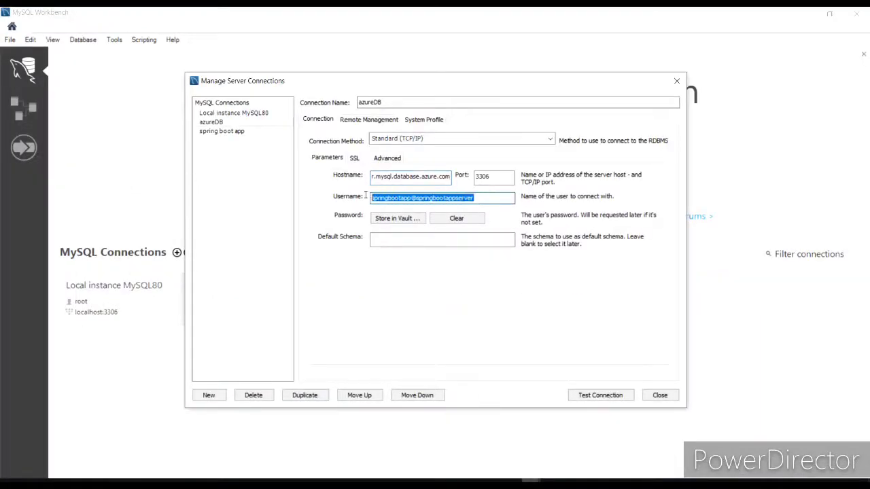
key(BackSpace)
key(ctrl+v)
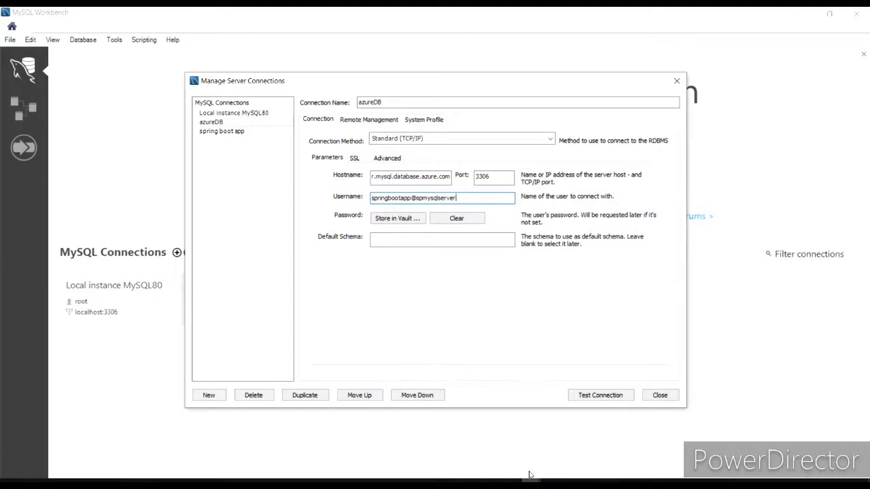
Test the azureDB connection, entering the database password copied from the notes, then close the connection manager
click(601, 396)
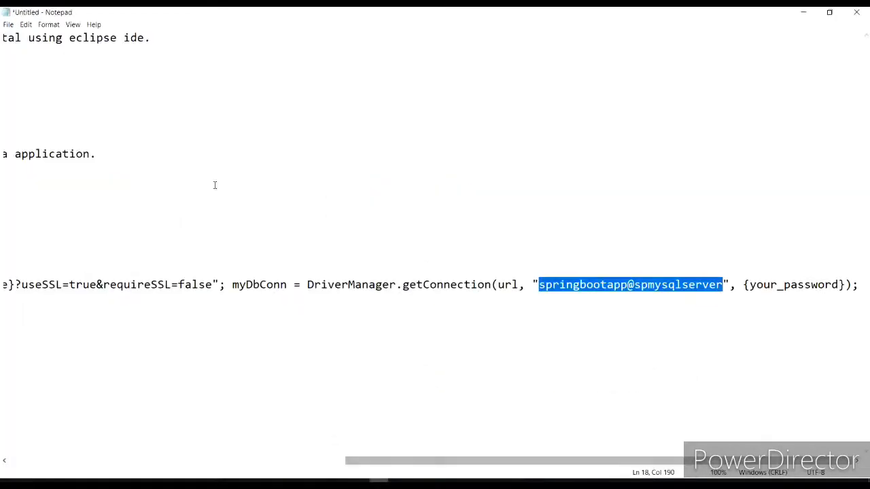
drag(373, 463, 27, 461)
drag(73, 255, 2, 254)
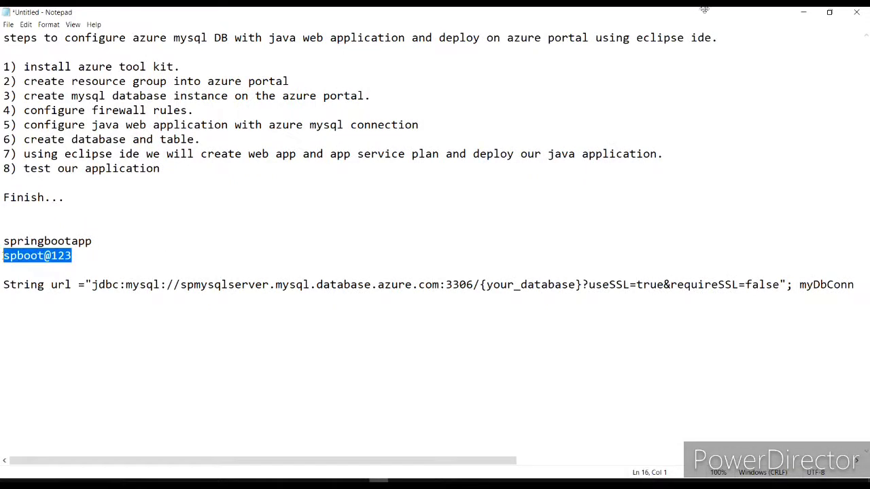
click(803, 13)
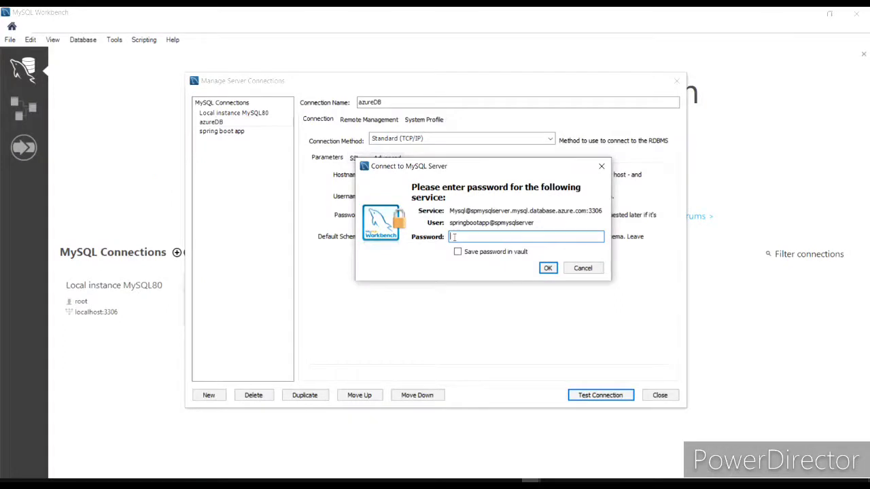
key(ctrl+v)
click(548, 269)
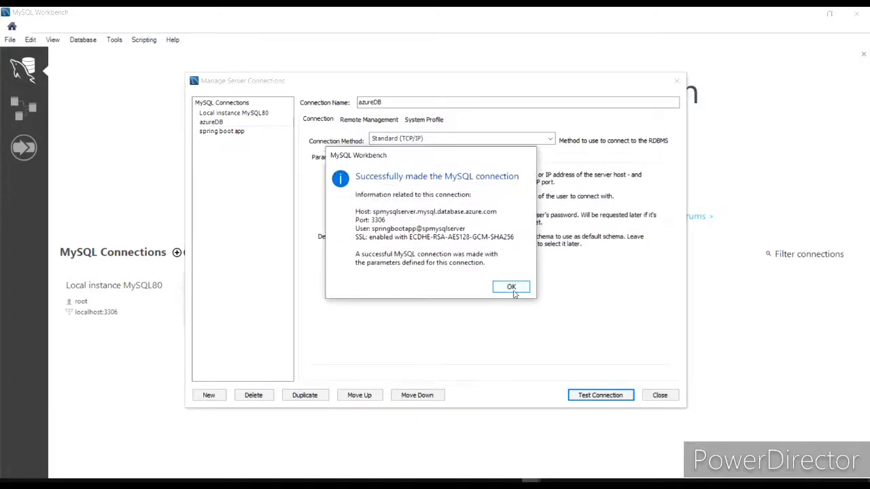
click(511, 288)
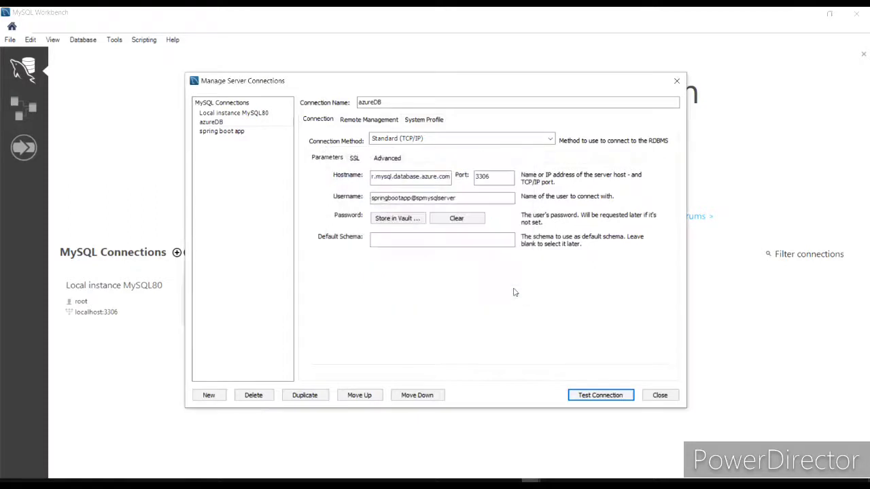
click(659, 396)
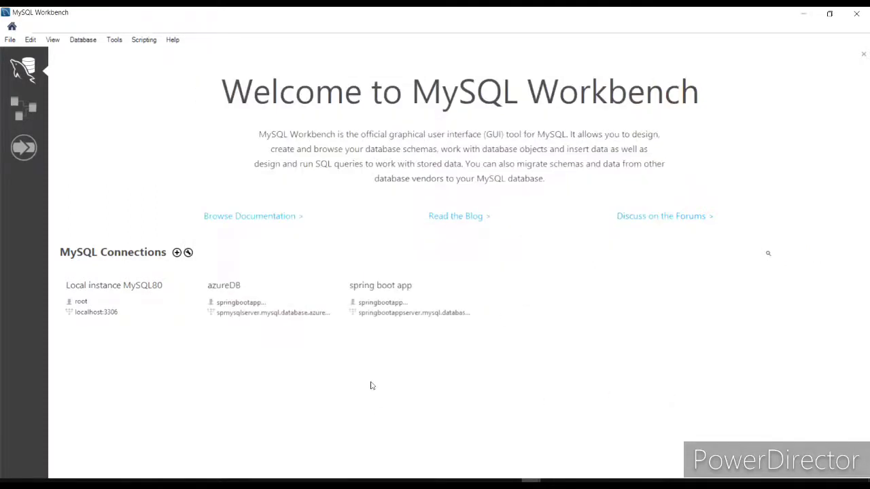
Open the azureDB connection and start creating a new schema
click(255, 303)
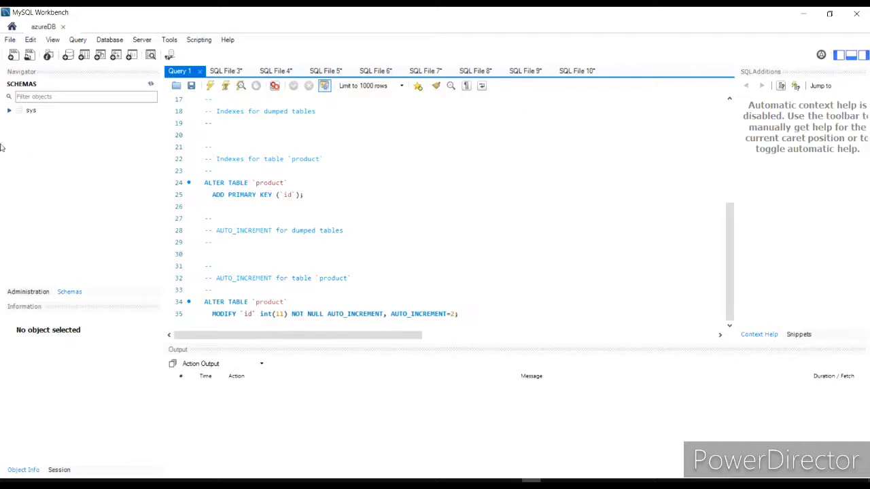
click(66, 56)
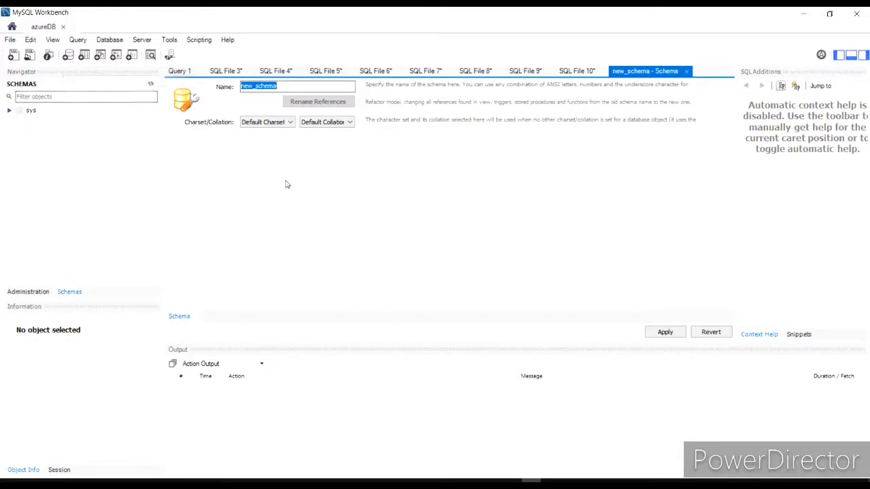
Copy the database name demospring from the datasource URL in application.properties
click(207, 483)
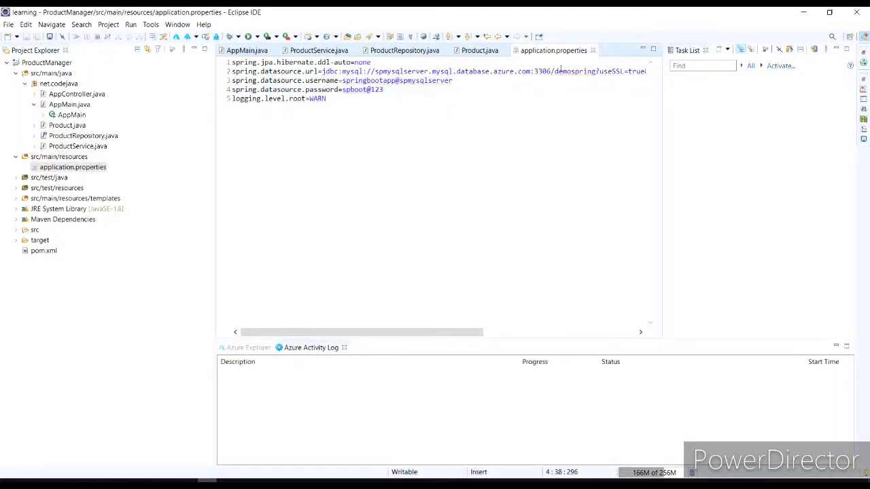
double_click(561, 70)
key(ctrl+c)
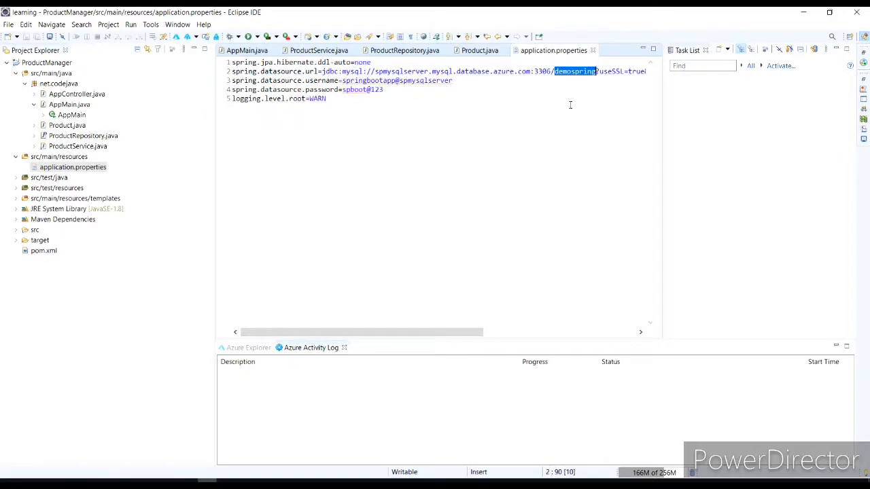
click(801, 13)
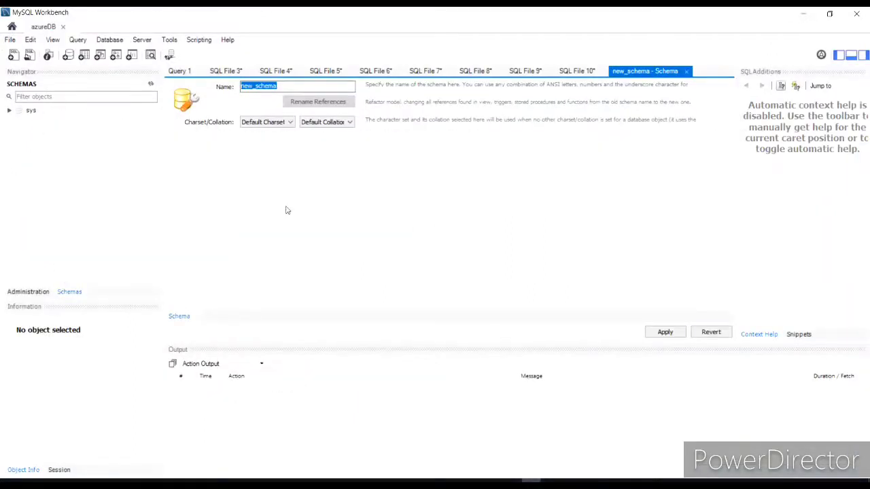
Create the schema demospring on the Azure server and expand it in the navigator
key(ctrl+v)
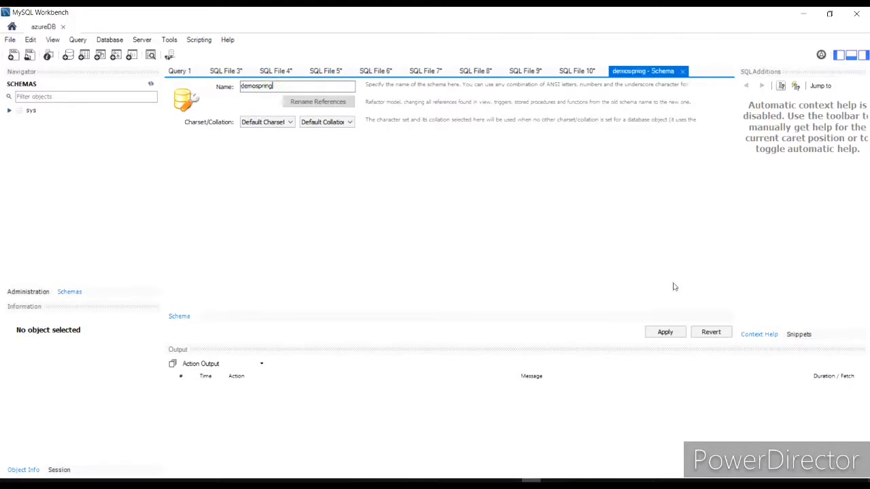
click(663, 333)
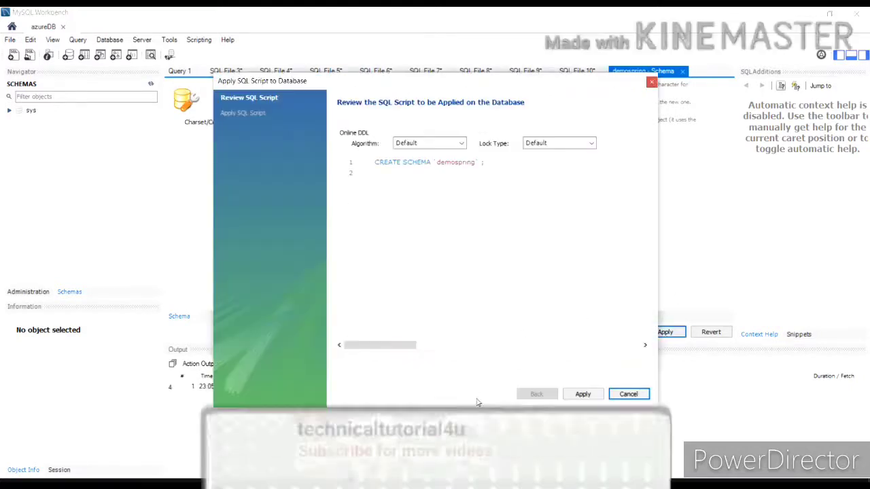
click(583, 394)
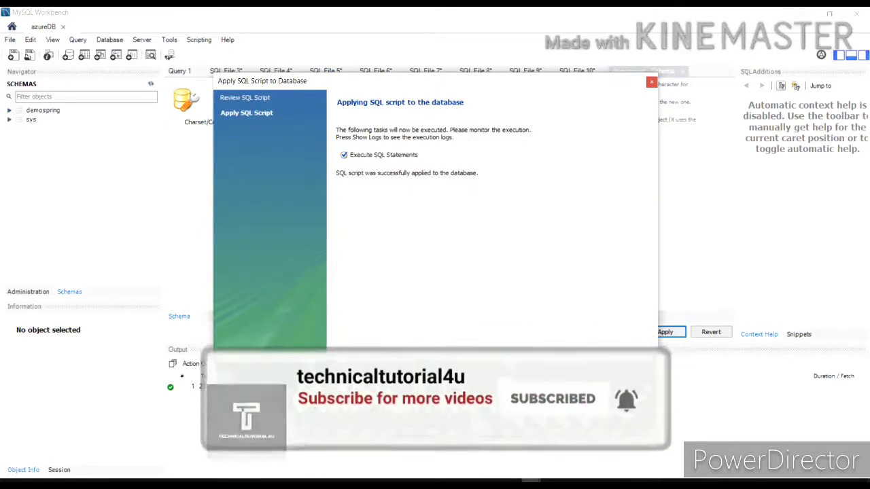
click(591, 387)
click(9, 112)
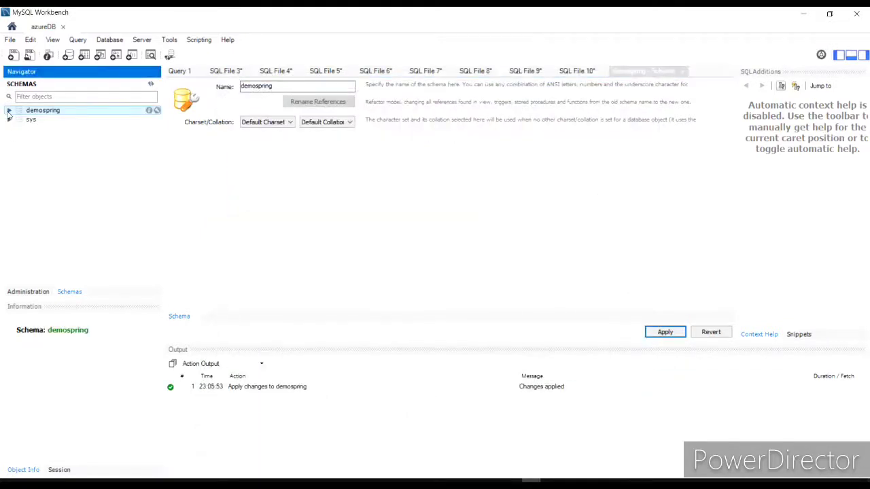
click(9, 111)
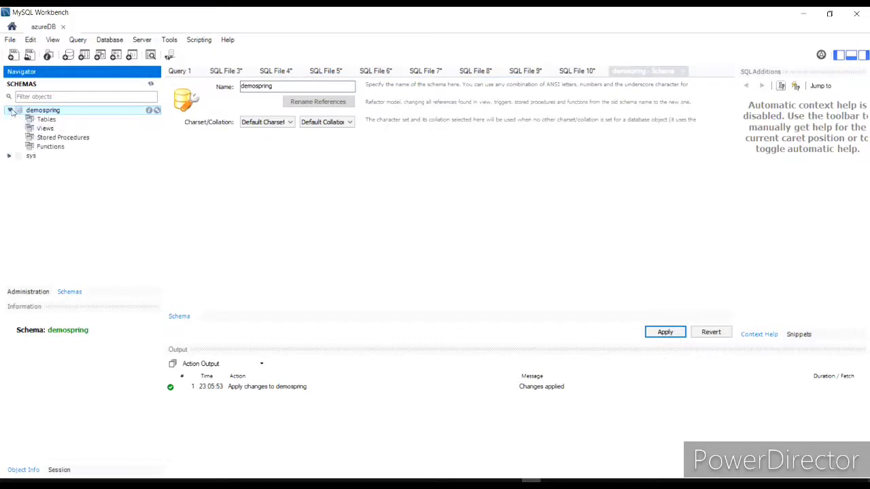
Copy the whole product table creation script from the SQL File 9 tab
click(574, 71)
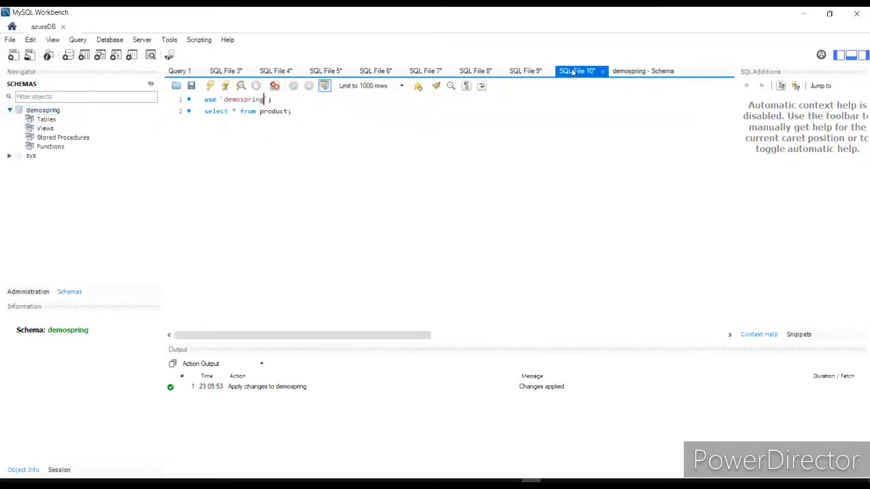
click(517, 73)
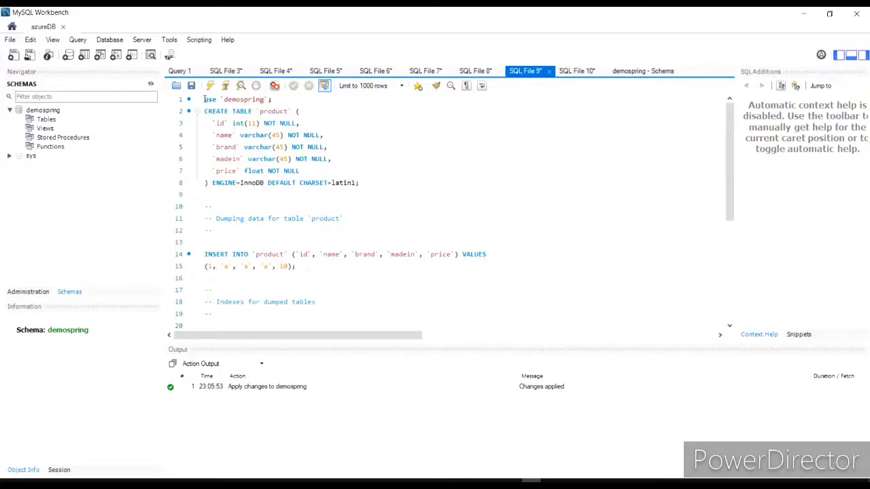
drag(205, 100, 344, 408)
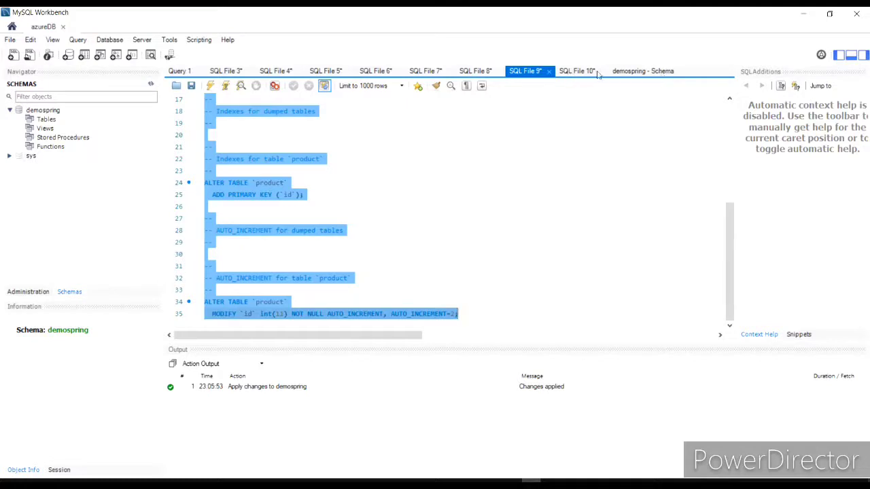
Close the demospring schema editor tab
click(641, 70)
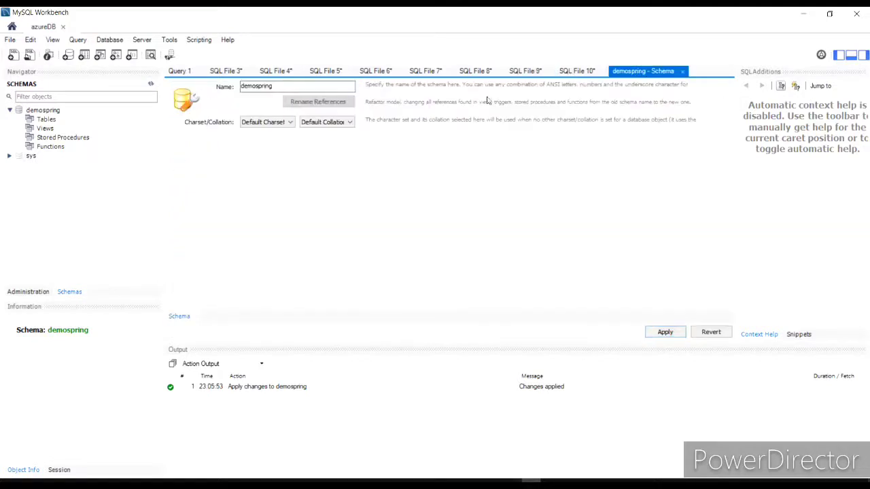
click(557, 73)
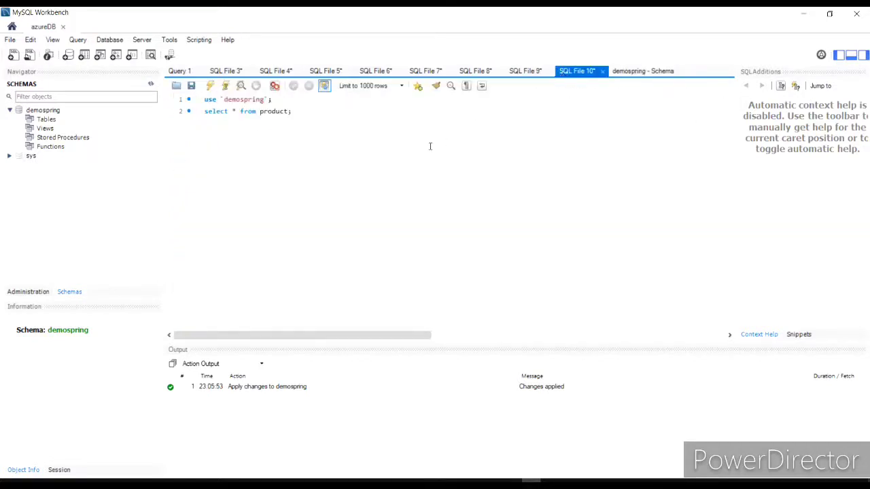
click(638, 72)
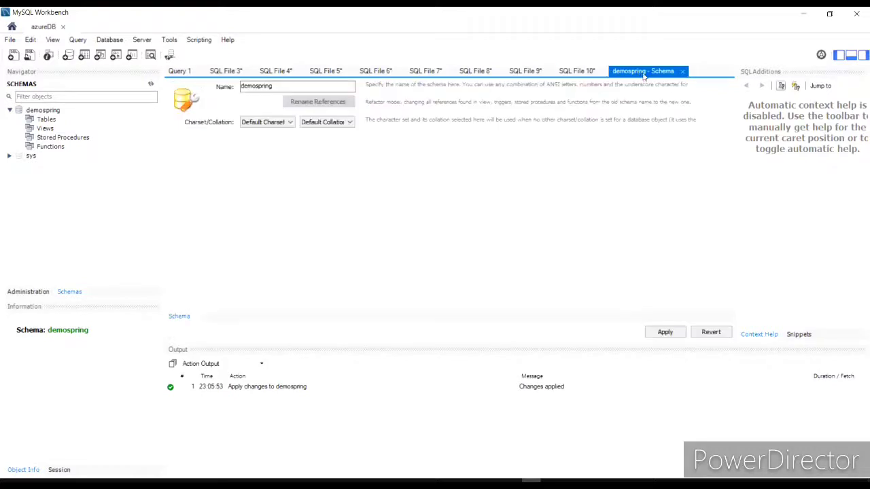
click(681, 72)
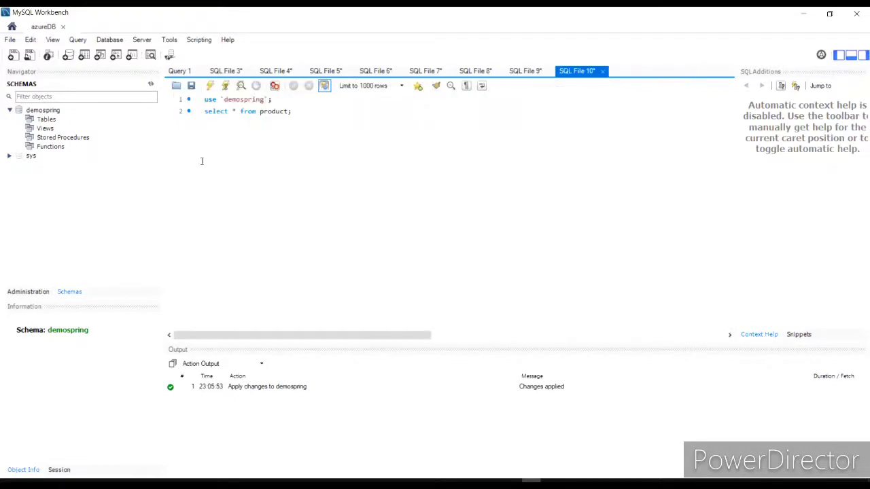
Open a new SQL tab for the demospring schema, paste the product table script and execute it
click(154, 110)
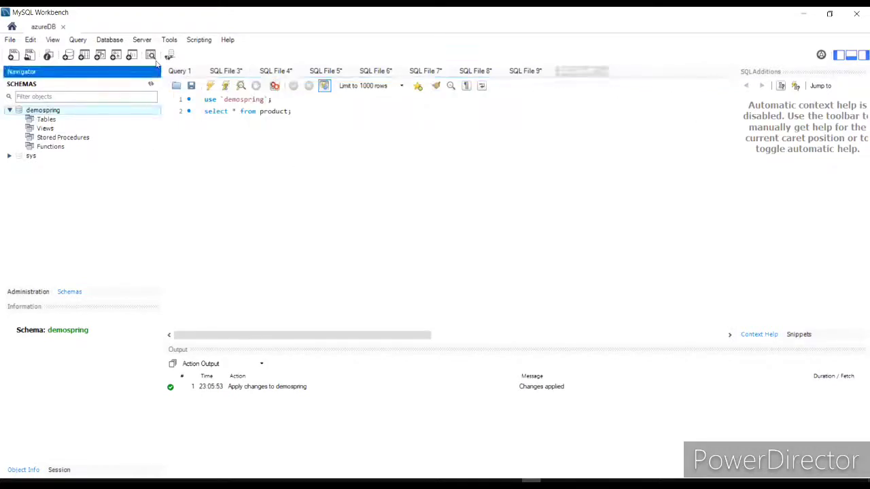
click(12, 58)
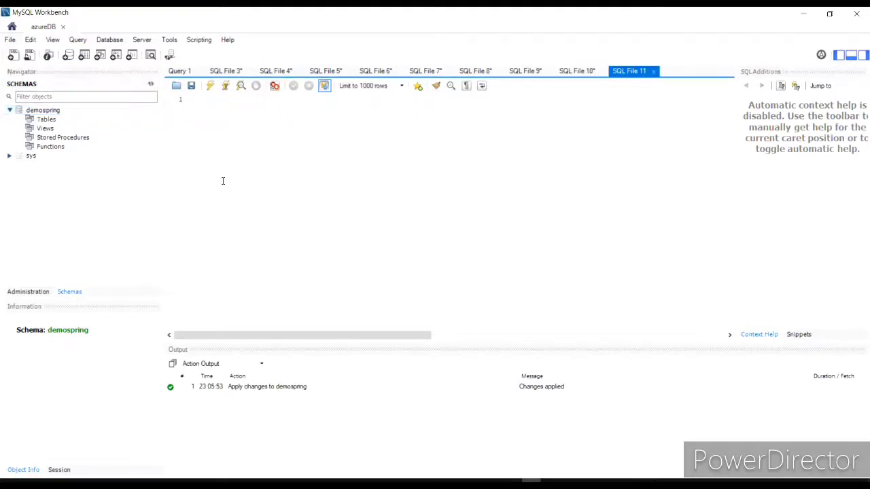
key(ctrl+v)
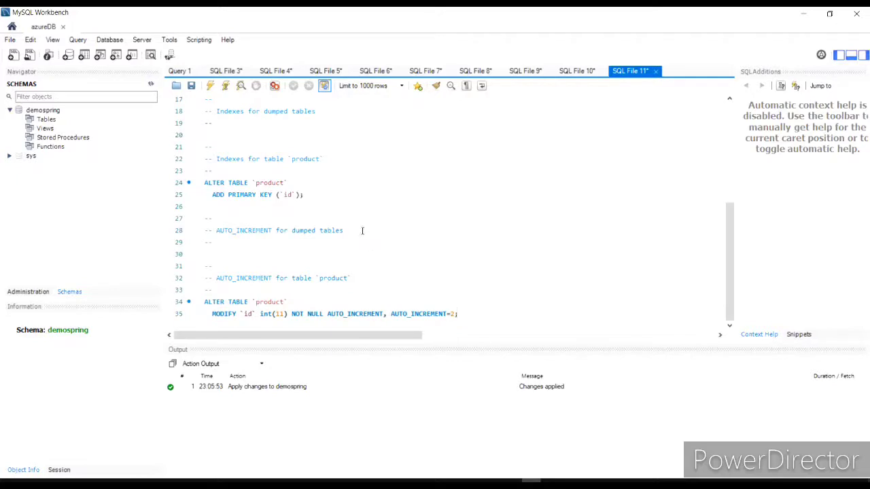
click(210, 86)
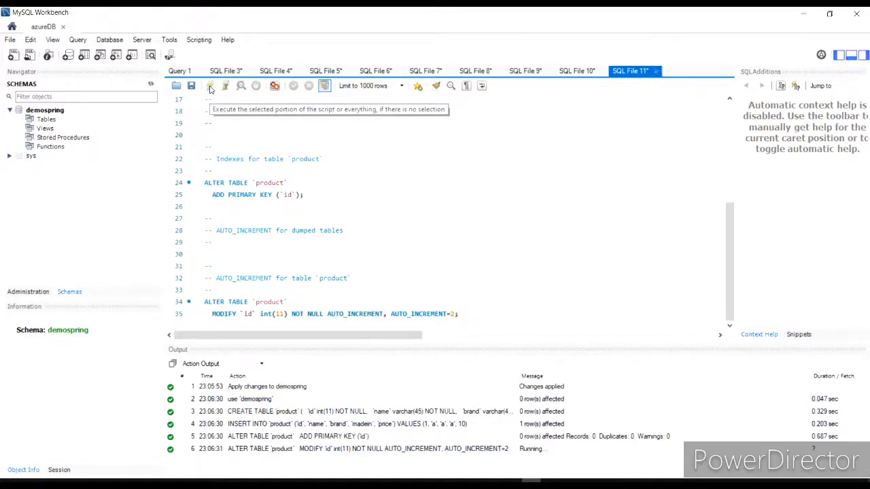
Run the select query on the product table in the SQL File 10 tab
click(578, 72)
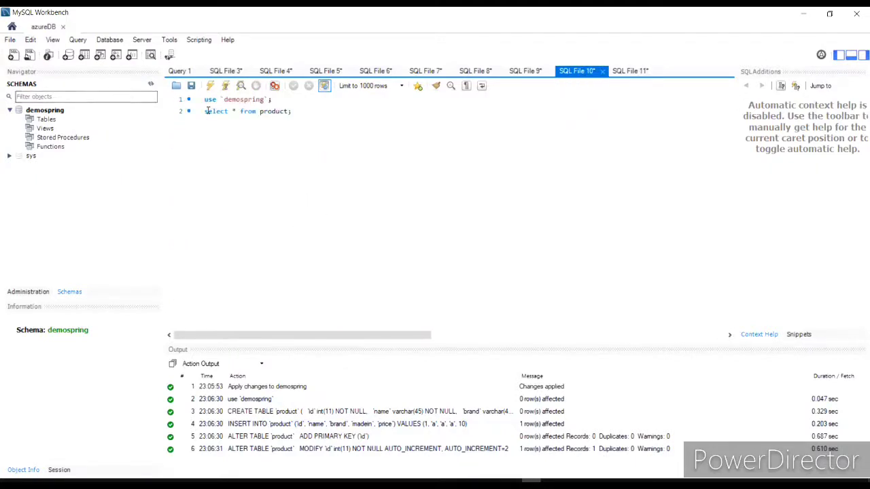
click(212, 87)
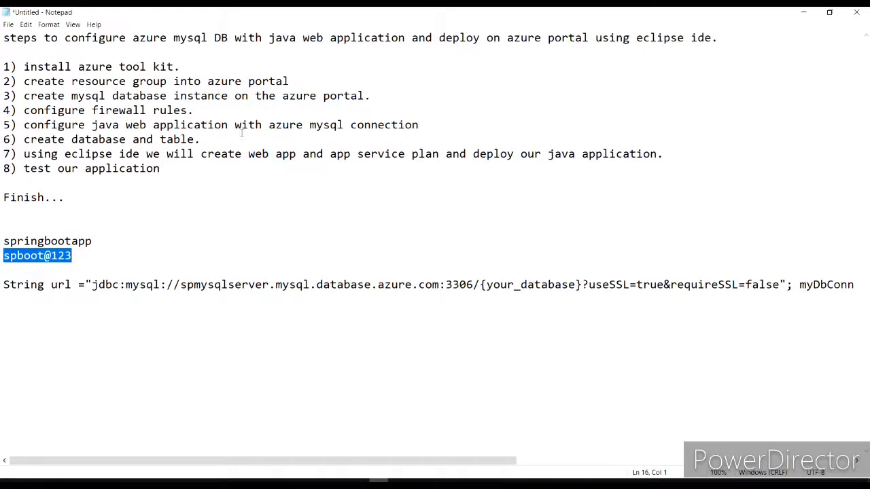
Review the remaining configuration and deployment steps listed in the notes
drag(24, 125, 428, 123)
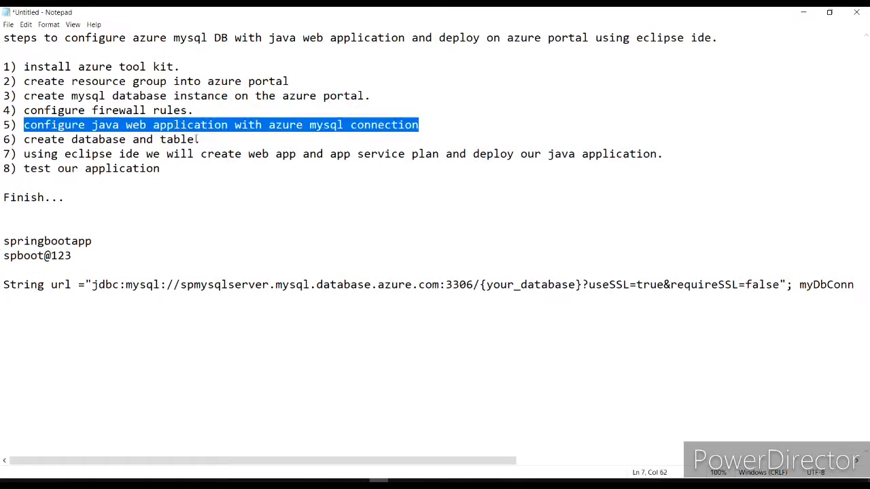
drag(201, 139, 24, 139)
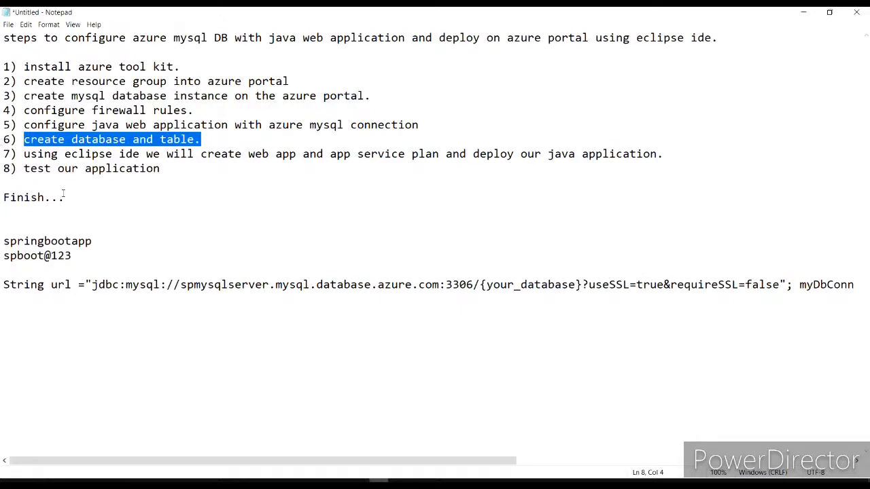
drag(24, 155, 663, 155)
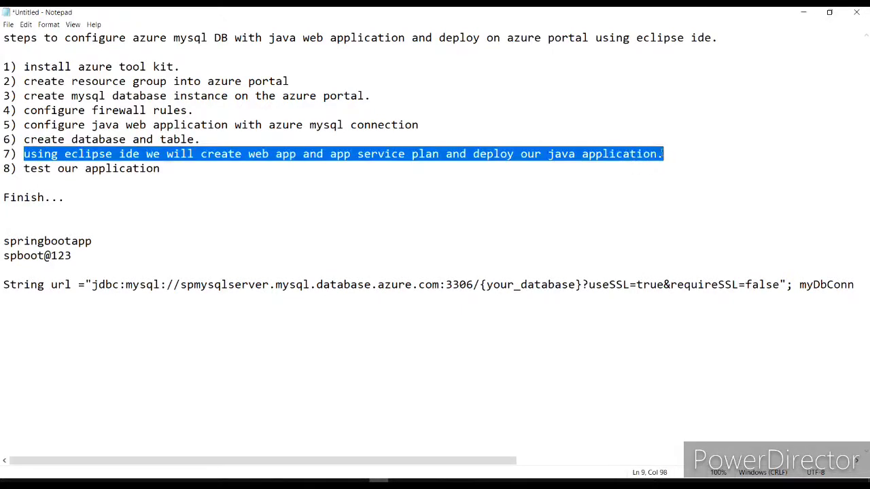
click(65, 154)
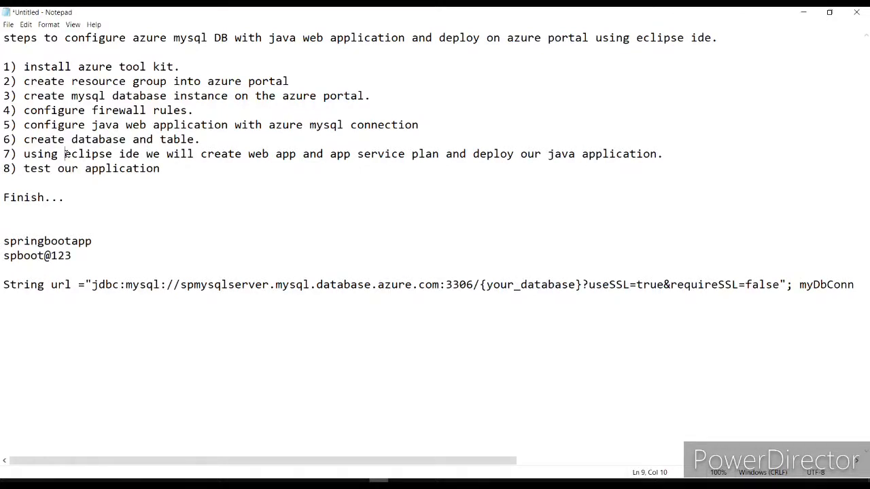
click(803, 12)
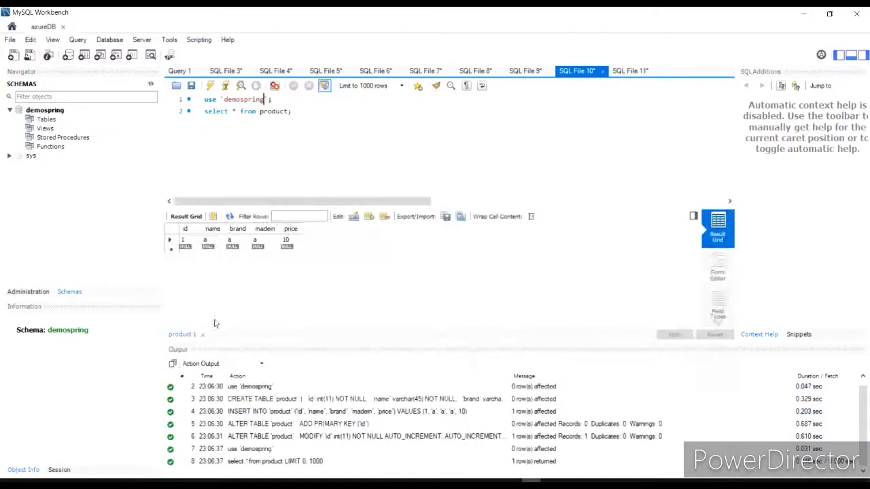
Start publishing the ProductManager project as an Azure Web App
click(207, 480)
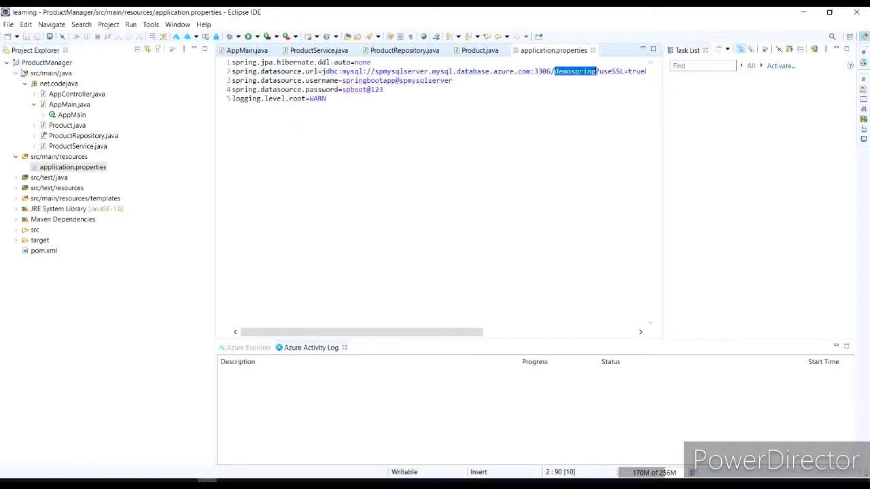
click(38, 63)
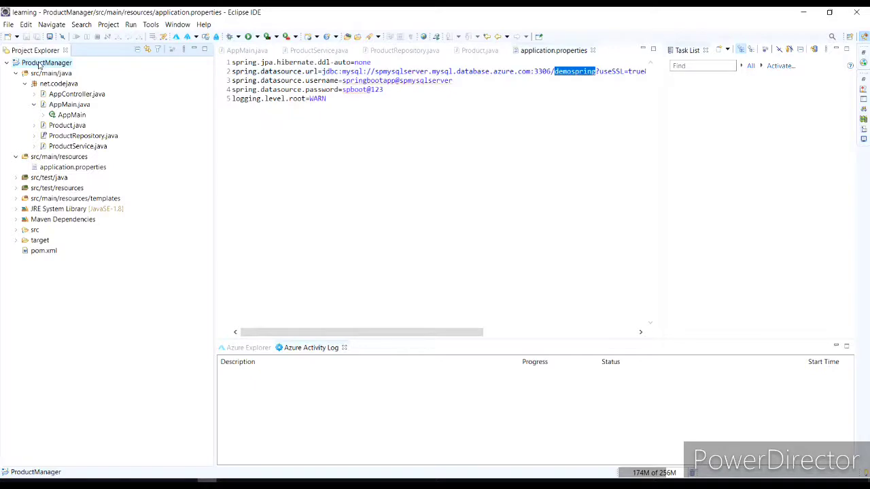
right_click(39, 65)
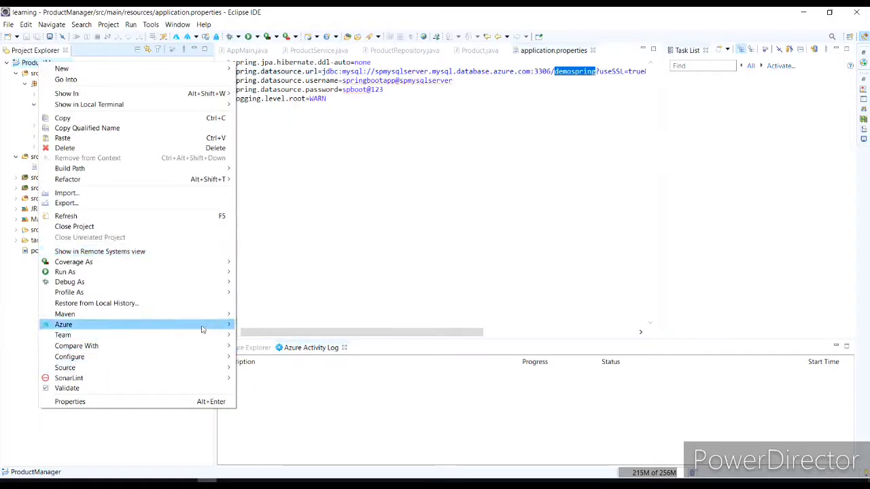
mouse_move(202, 328)
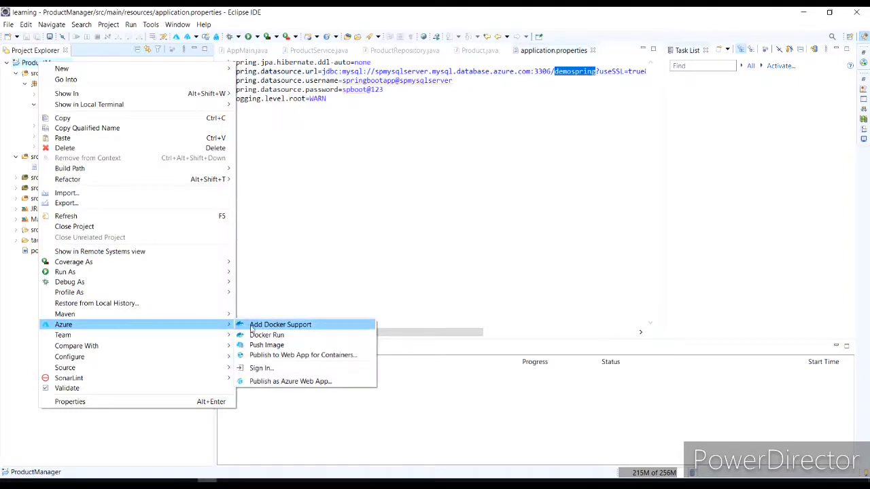
click(255, 382)
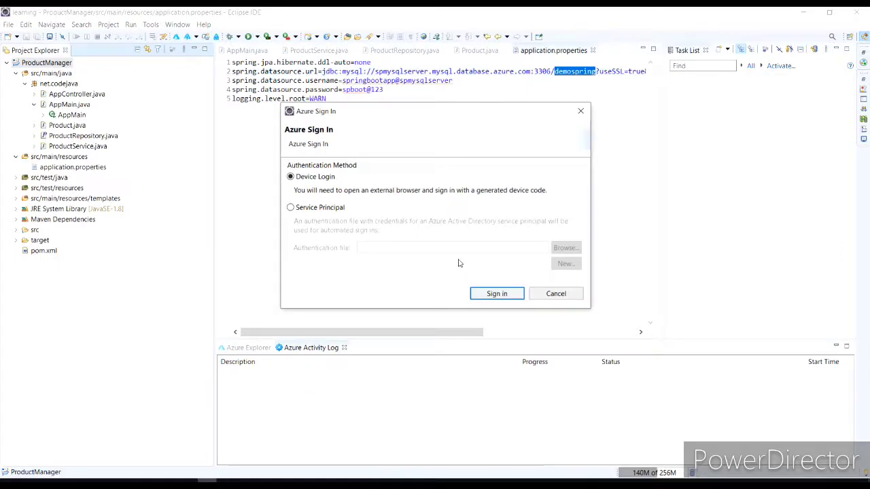
Sign in to Azure with device login, copying the device code and opening the login page
click(497, 294)
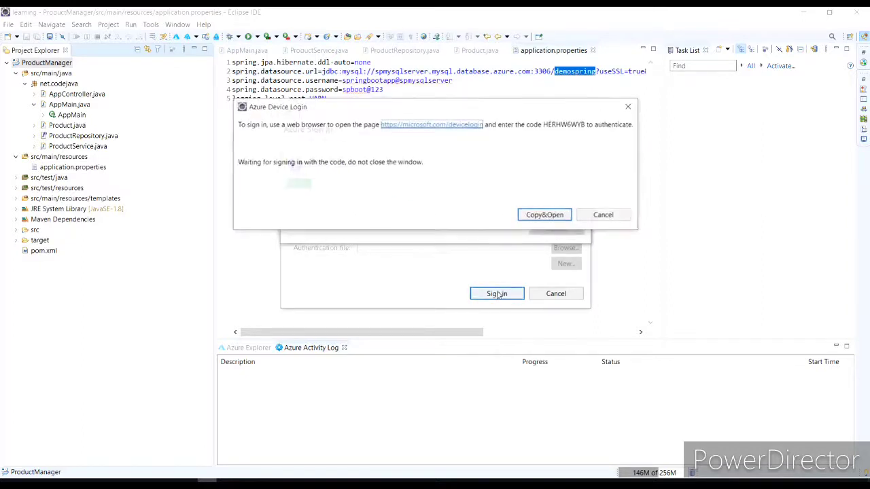
click(536, 215)
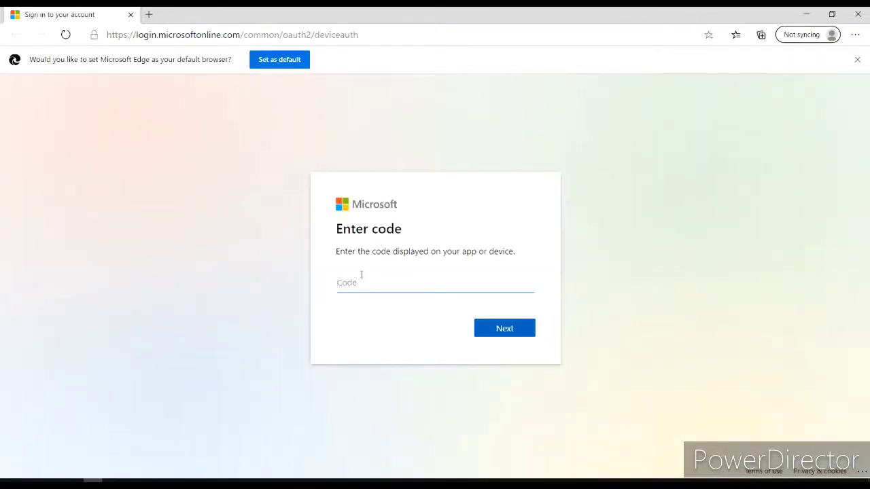
Enter the copied device code, sign in with the existing account, and close the browser window
text(HERHW6WYB)
click(492, 333)
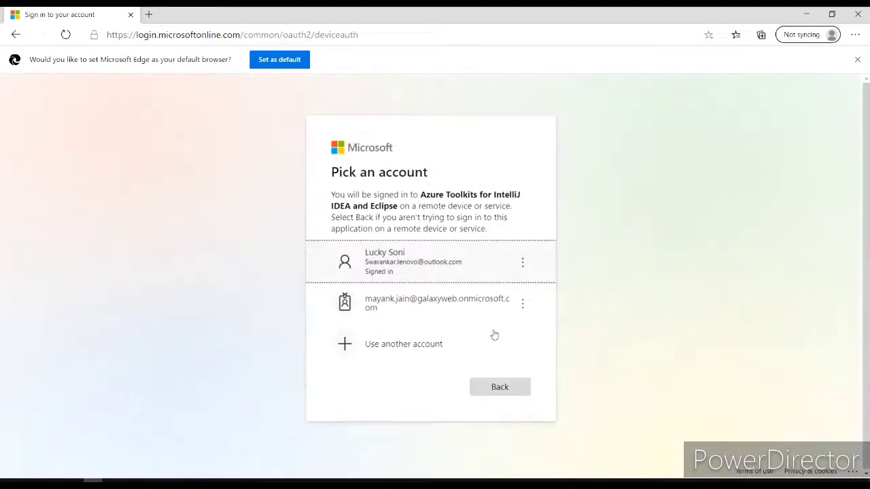
click(447, 254)
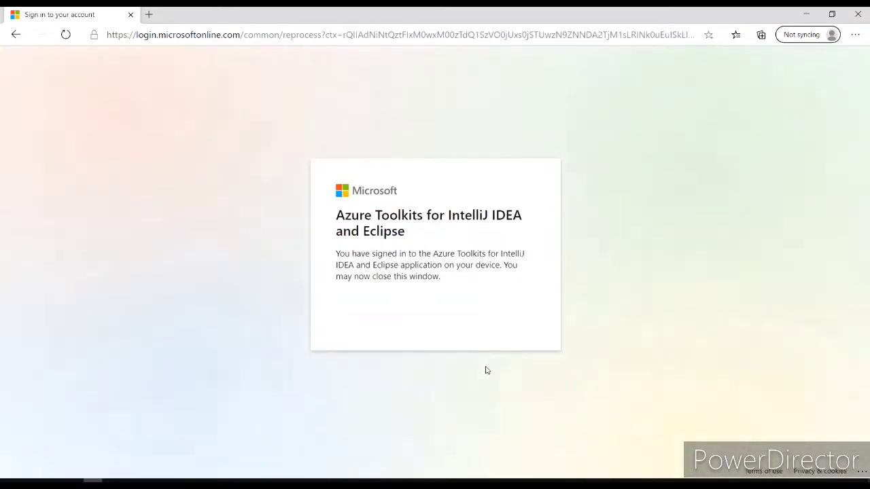
click(858, 14)
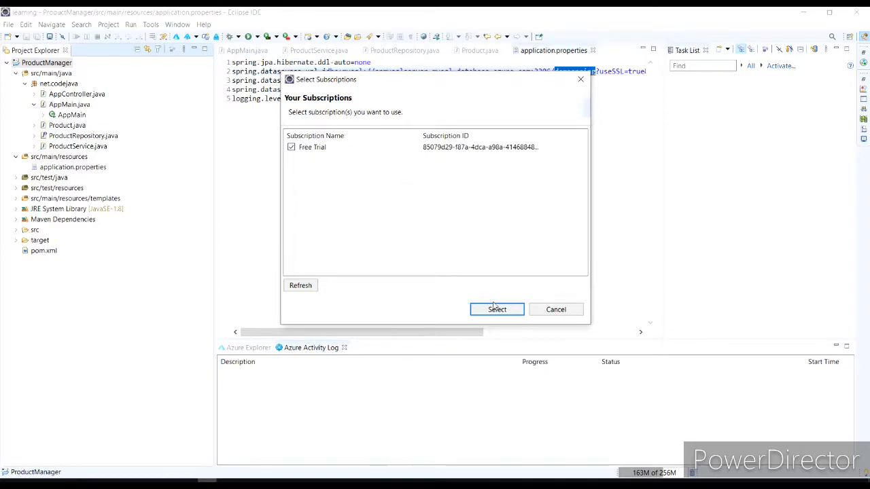
Confirm the Free Trial subscription and start a new App Service with Windows runtime, Newest Java 8 and Java SE 8 container
click(496, 310)
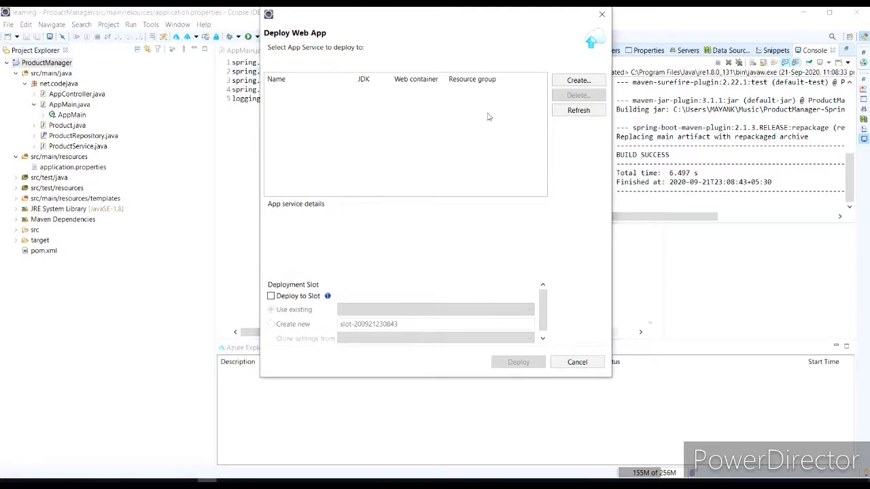
click(566, 82)
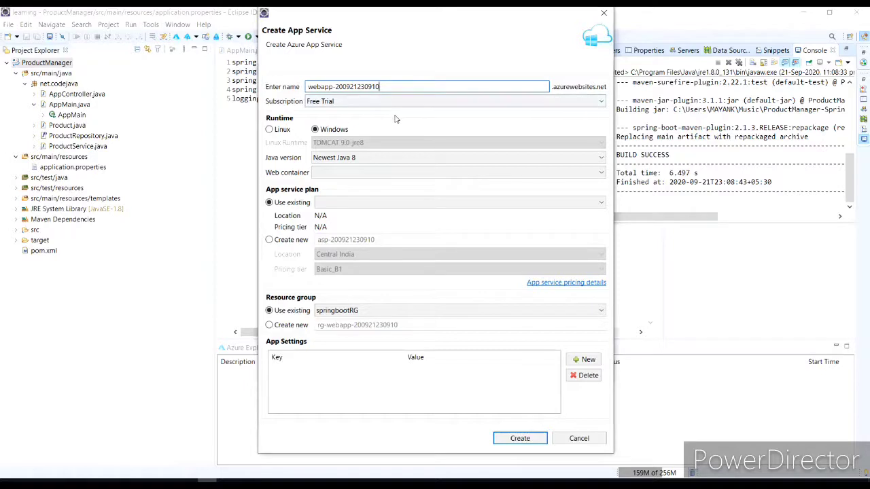
click(280, 130)
click(315, 129)
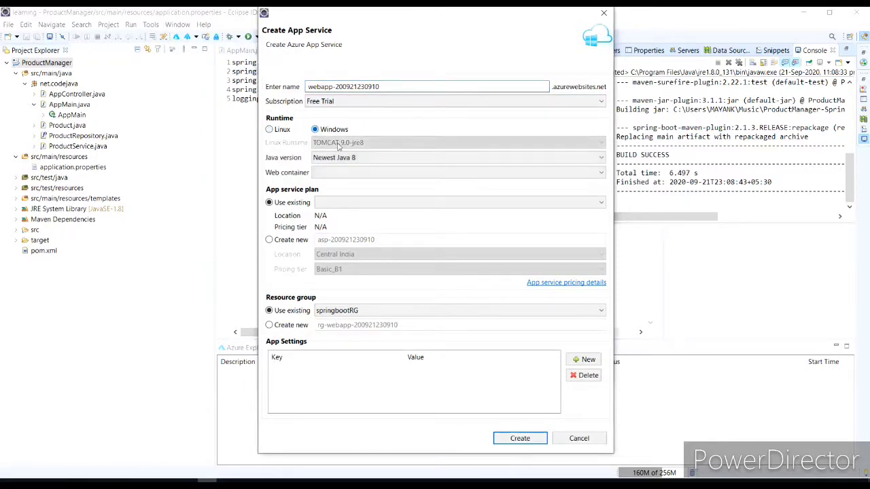
click(373, 157)
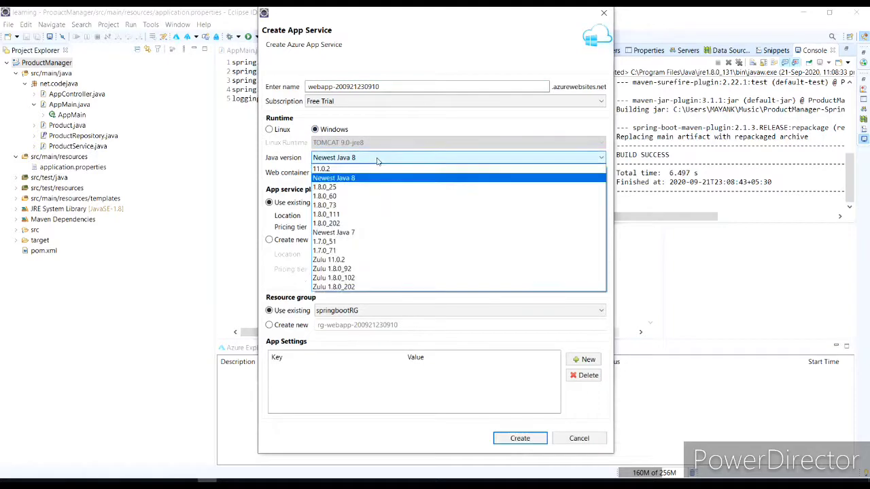
click(365, 177)
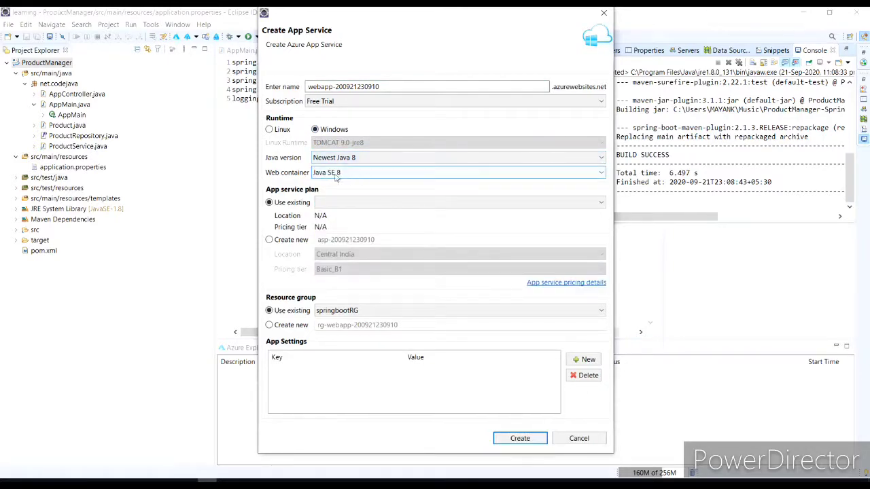
click(363, 177)
click(359, 185)
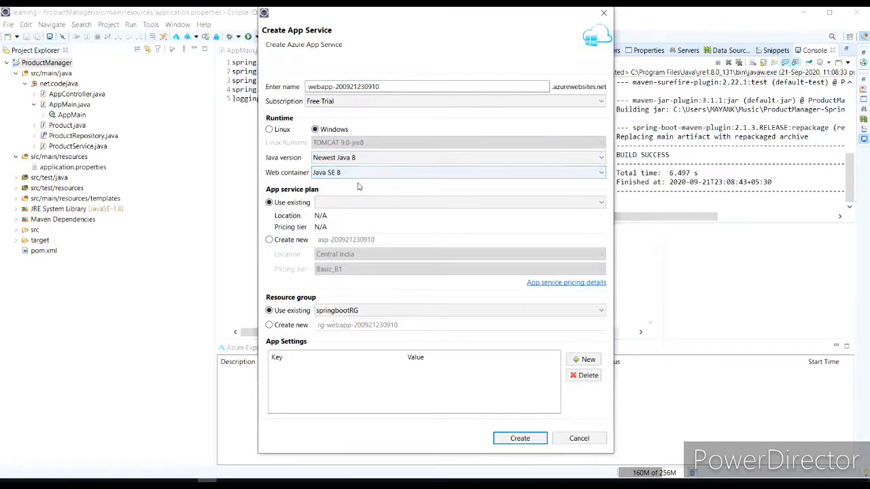
Create a new App Service plan in Central India with the Basic_B1 pricing tier
click(270, 242)
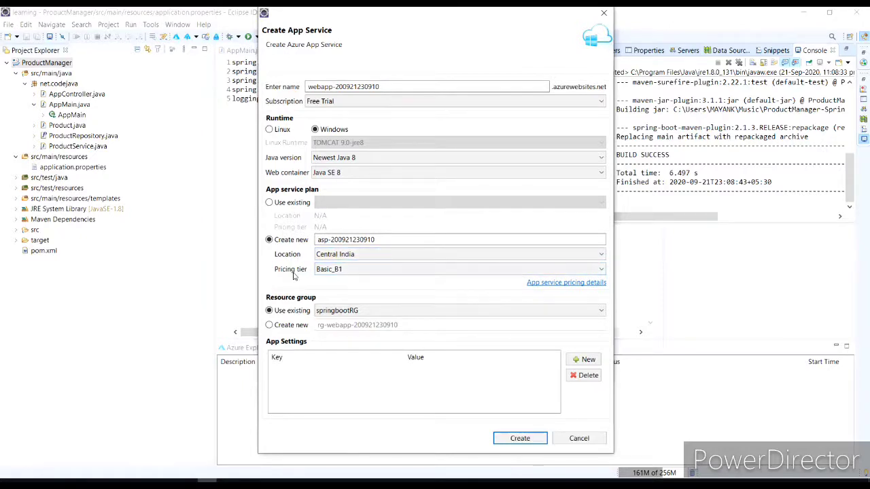
click(383, 256)
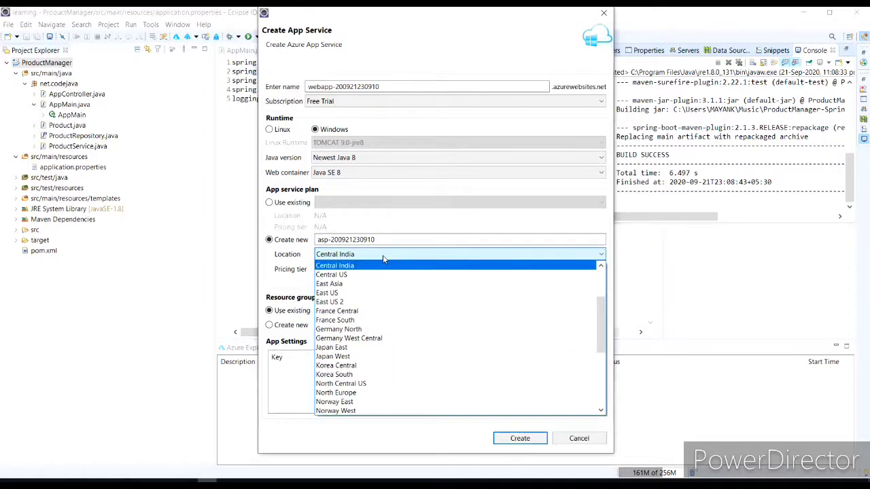
click(286, 270)
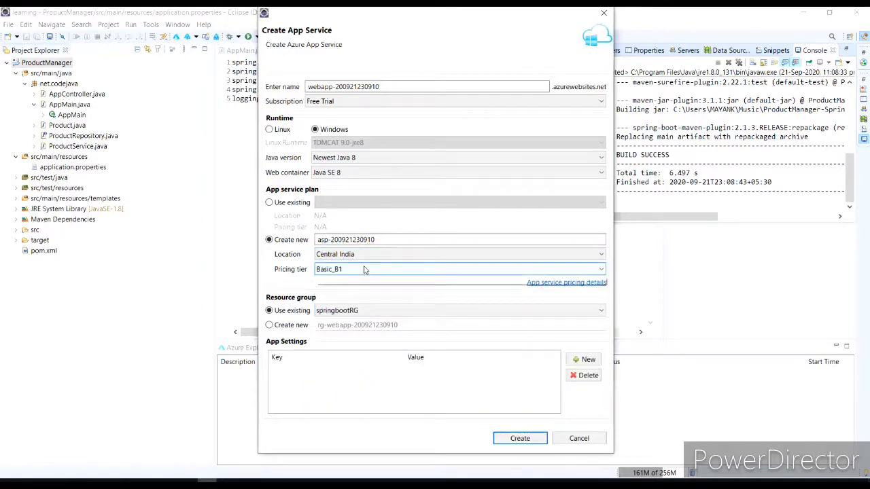
click(364, 269)
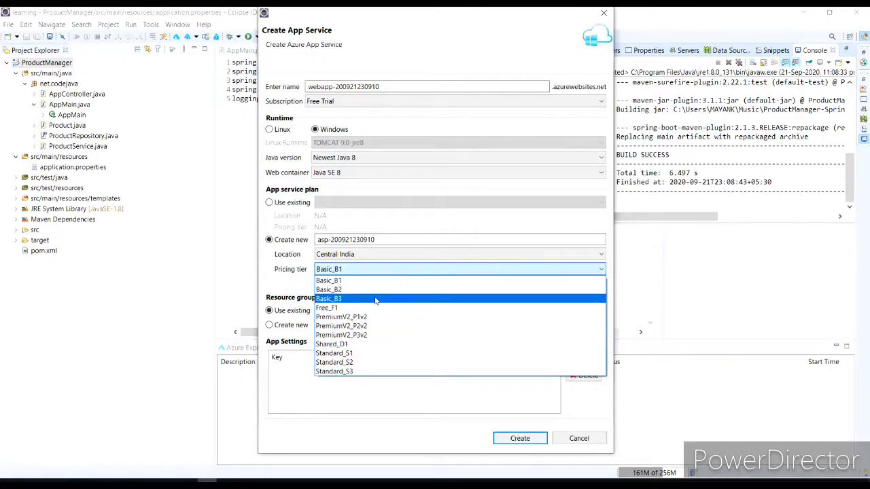
click(282, 286)
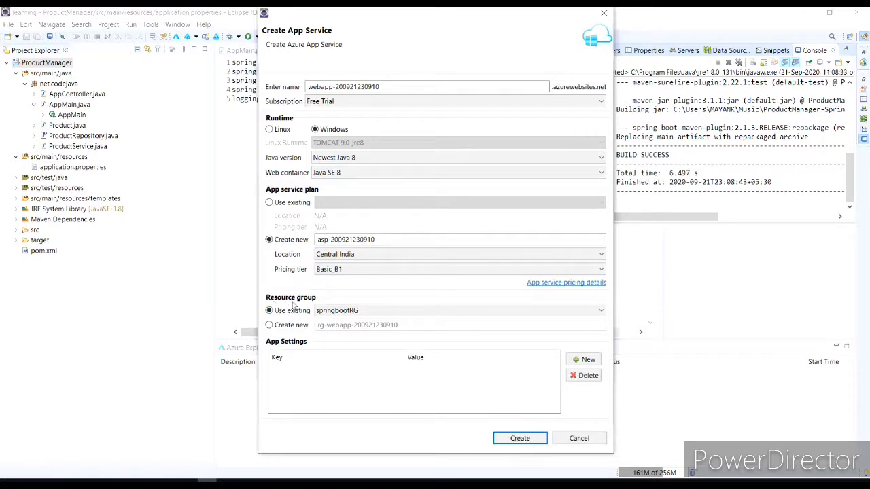
Choose the existing resource group mynewspringbootappRG and create the App Service
click(333, 311)
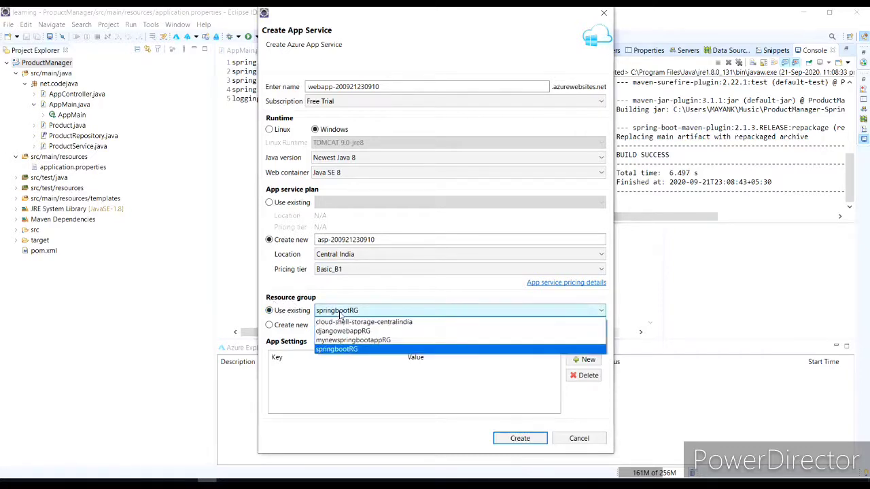
click(341, 340)
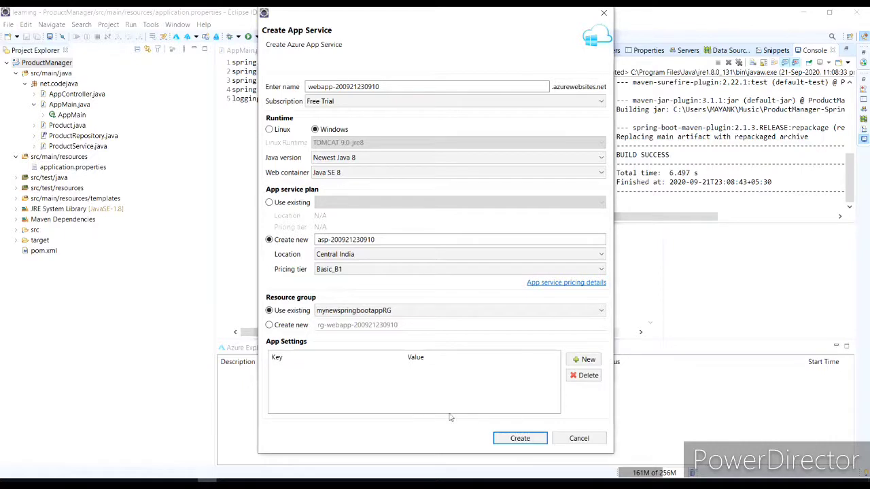
click(520, 438)
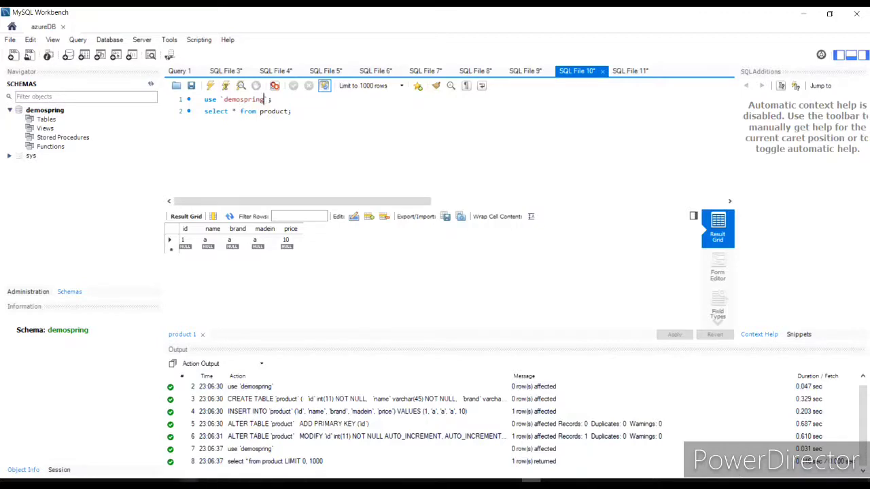
key(alt+Tab)
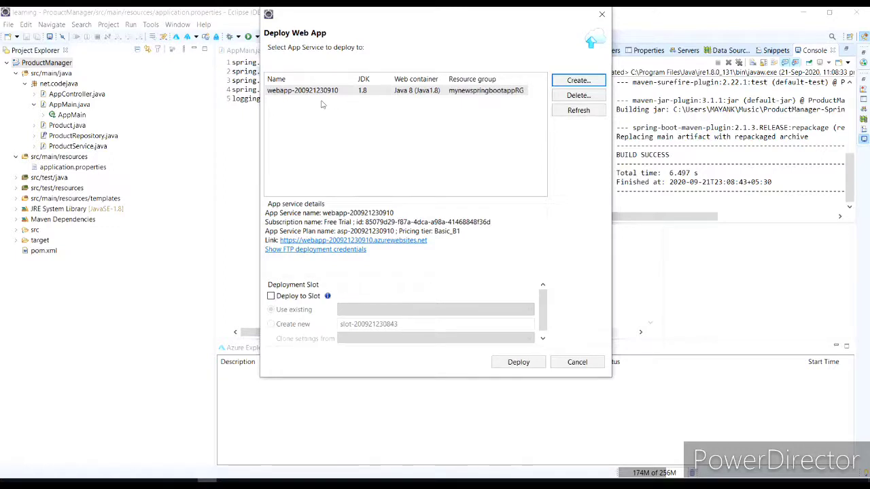
click(518, 362)
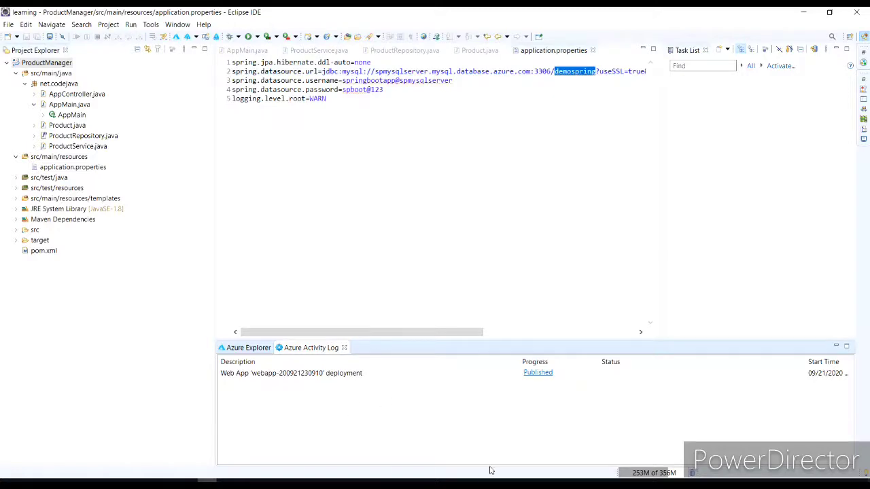
Open the deployed web app's URL from its App Service page in the mynewspringbootappRG resource group
click(475, 483)
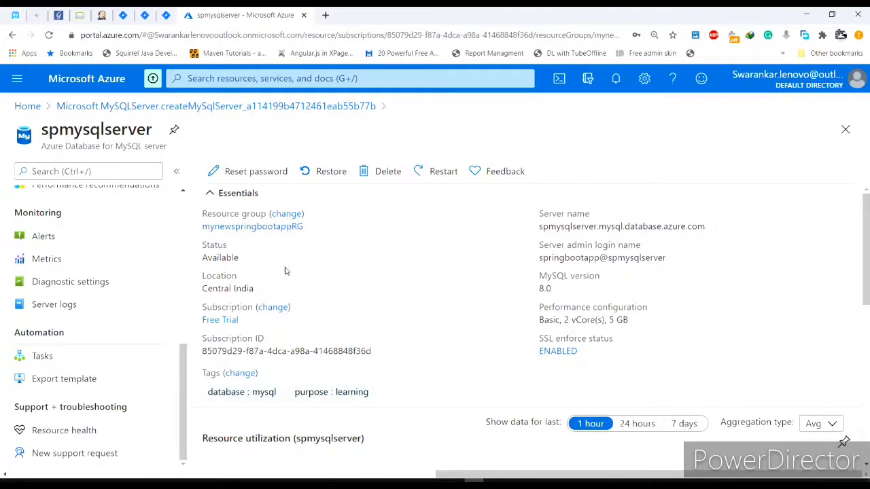
click(27, 106)
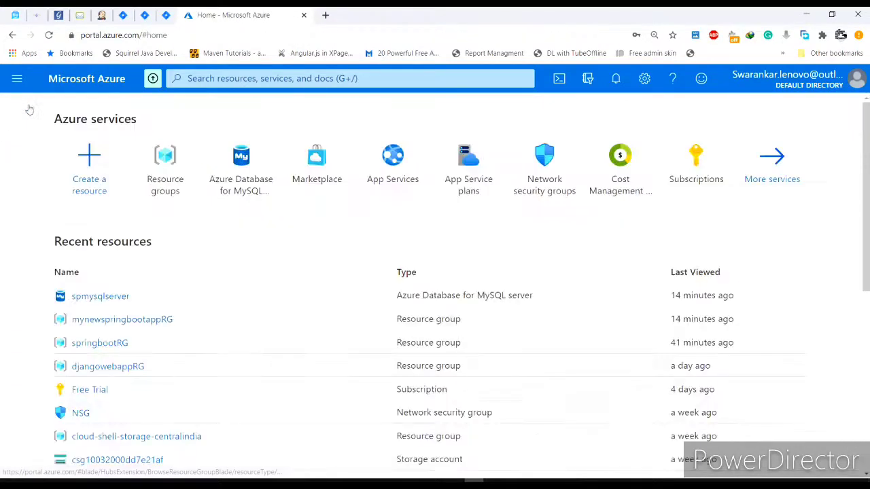
click(167, 184)
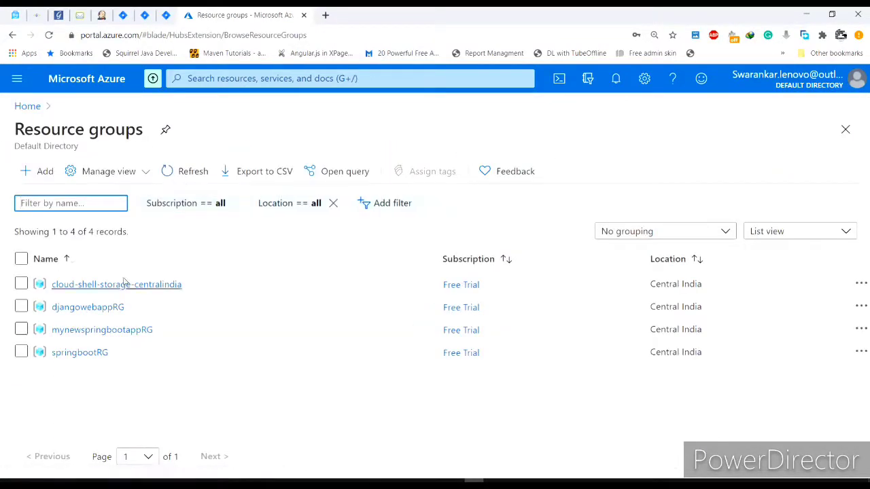
click(109, 332)
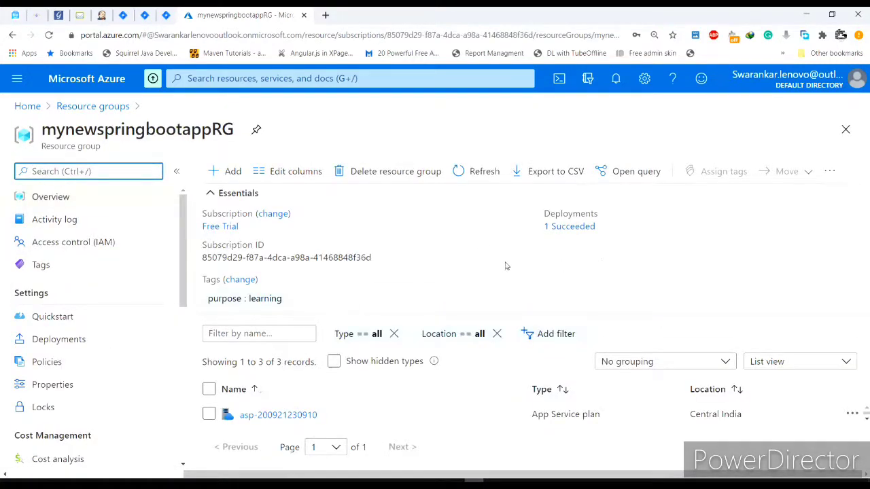
key(ctrl+minus)
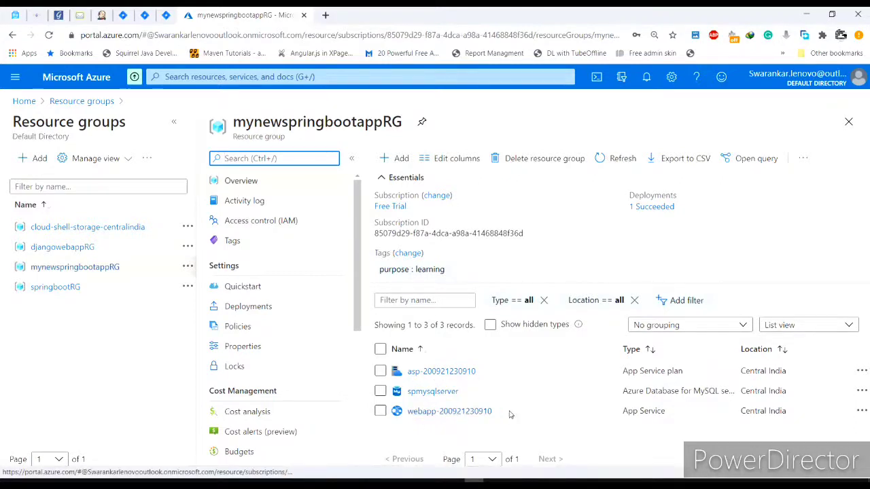
click(436, 416)
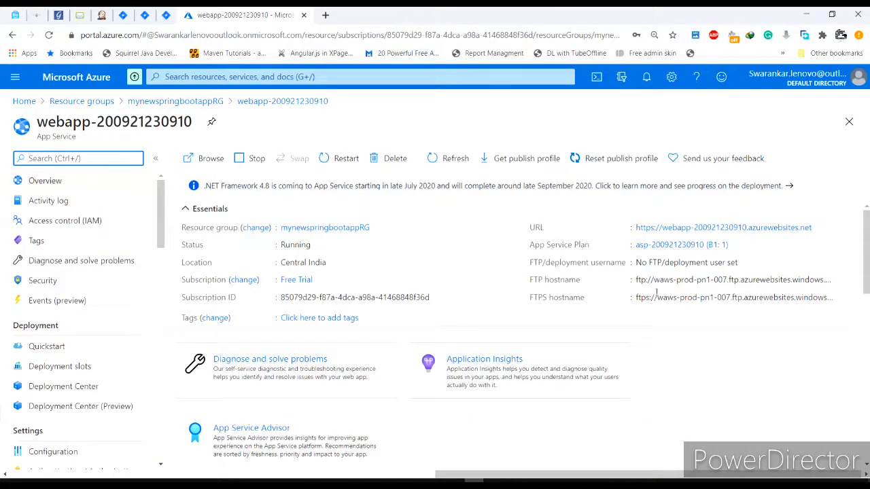
click(663, 229)
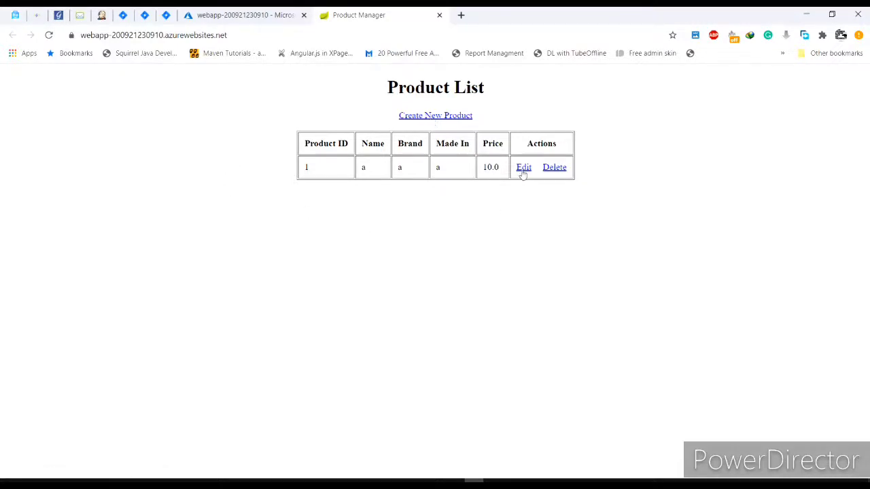
Create a new product named A31, brand SamSung, made in India, price 14999, and save it
click(433, 118)
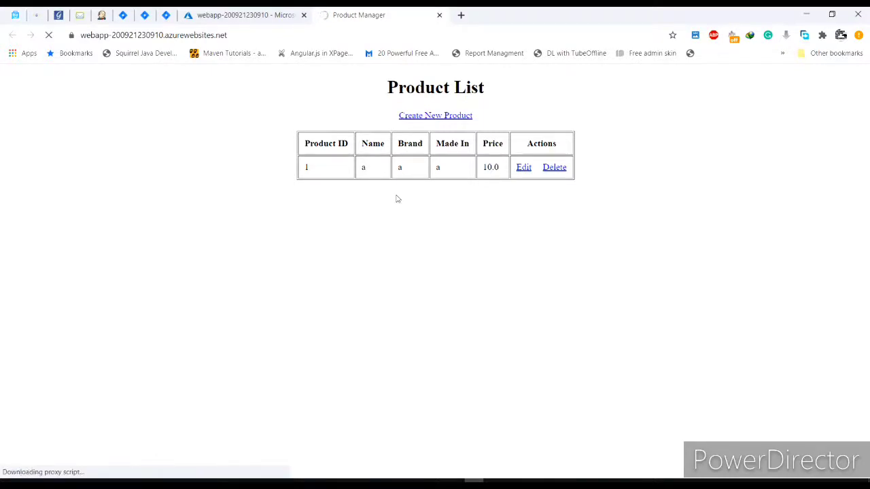
click(442, 134)
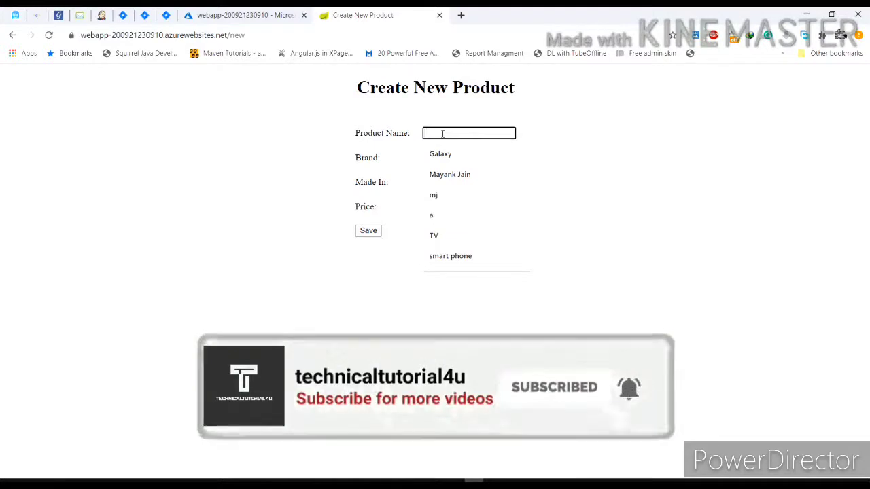
text(A31)
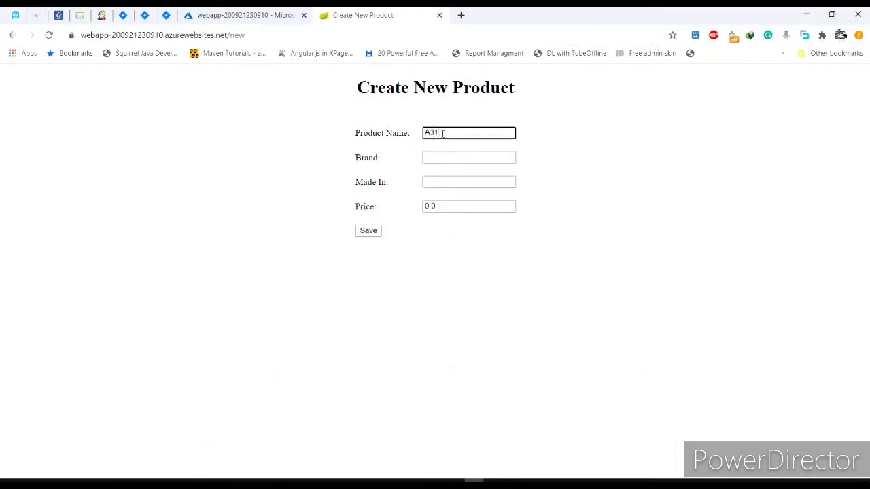
click(445, 157)
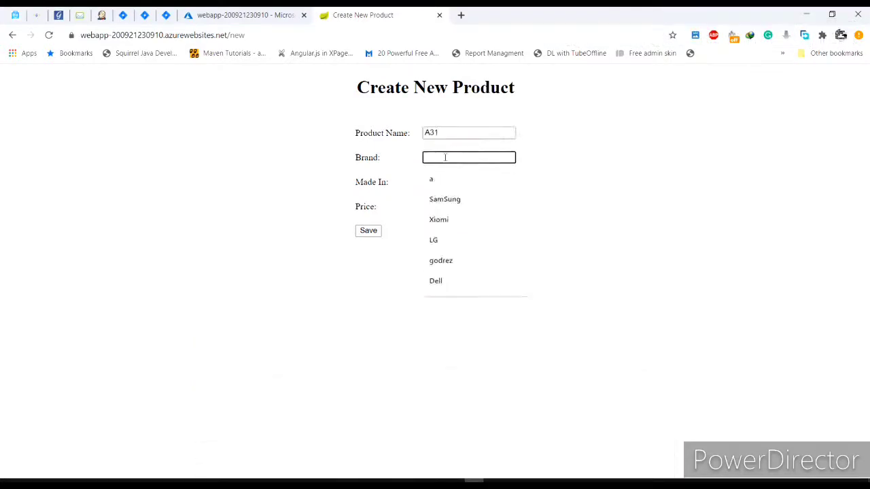
click(454, 198)
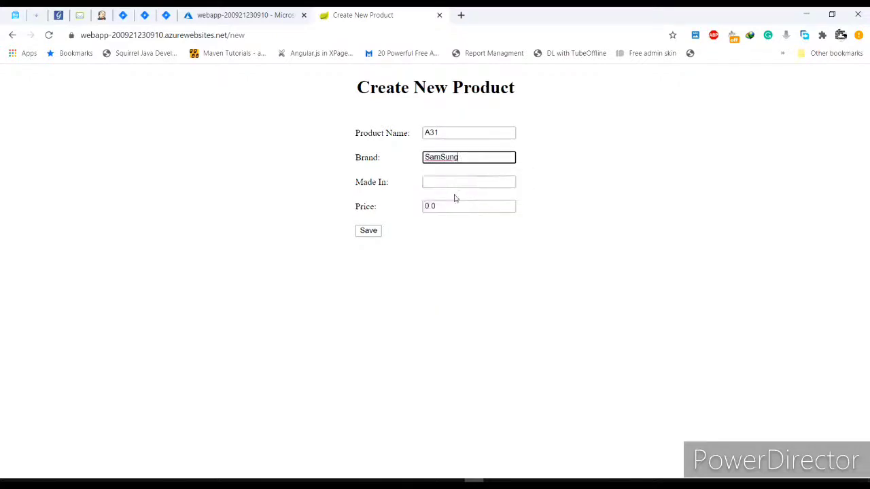
click(454, 184)
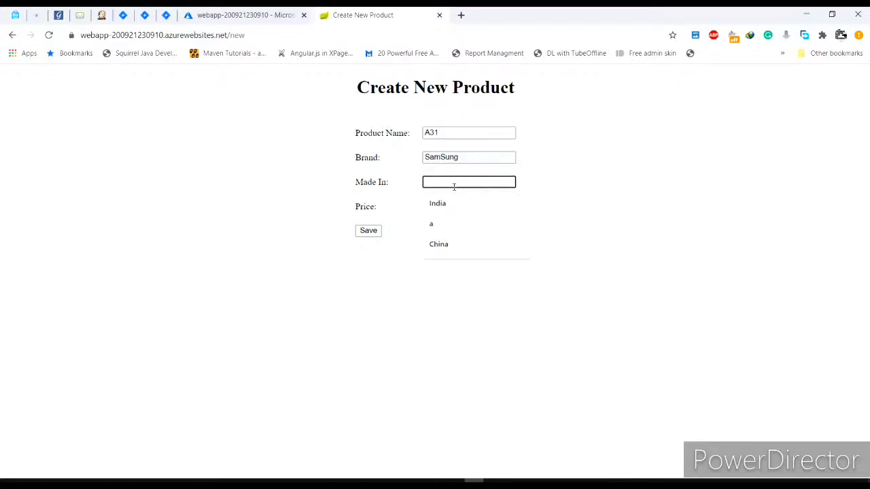
click(454, 204)
key(Tab)
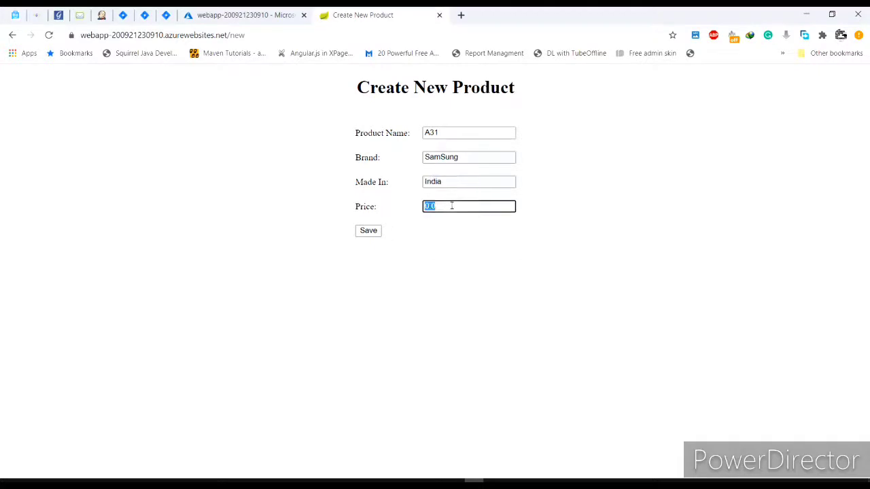
text(14999)
click(374, 233)
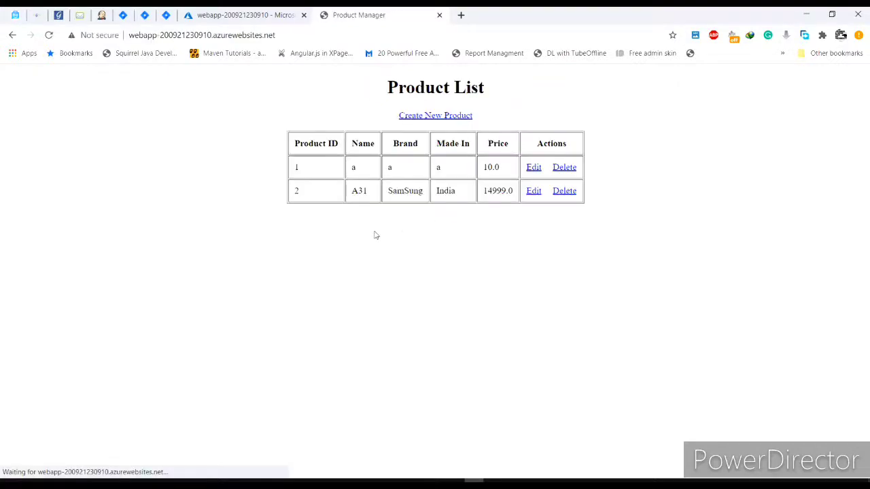
Open product 1 for editing and change its name to Bag and its brand to Addidas
click(534, 169)
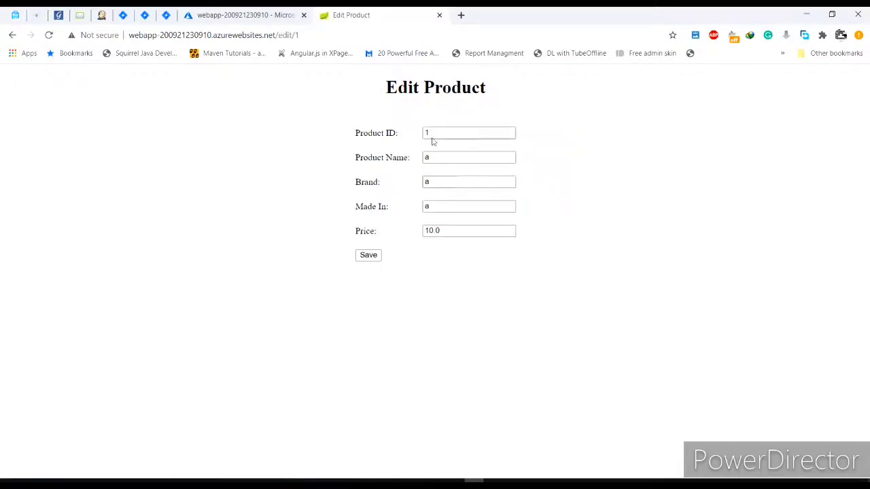
double_click(433, 133)
double_click(437, 157)
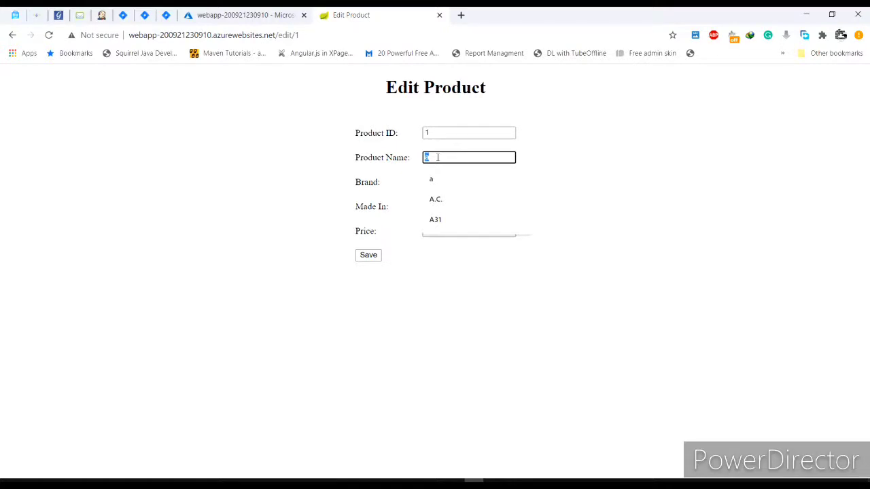
text(Bag)
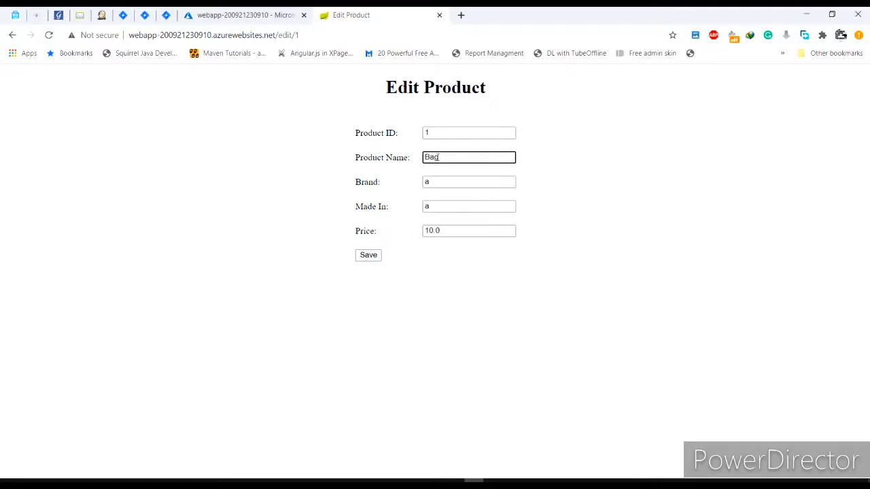
double_click(439, 182)
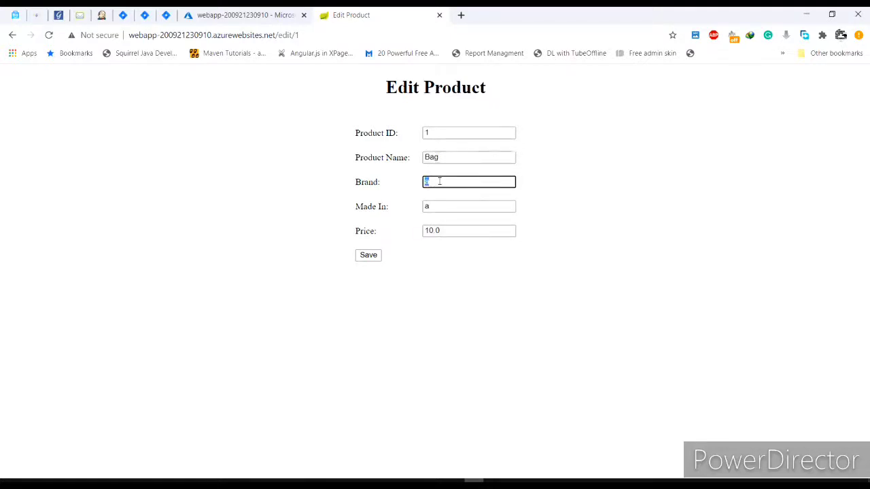
text(Addidas)
Set the product's Made In to India and its price to 3999, then save the changes
double_click(454, 206)
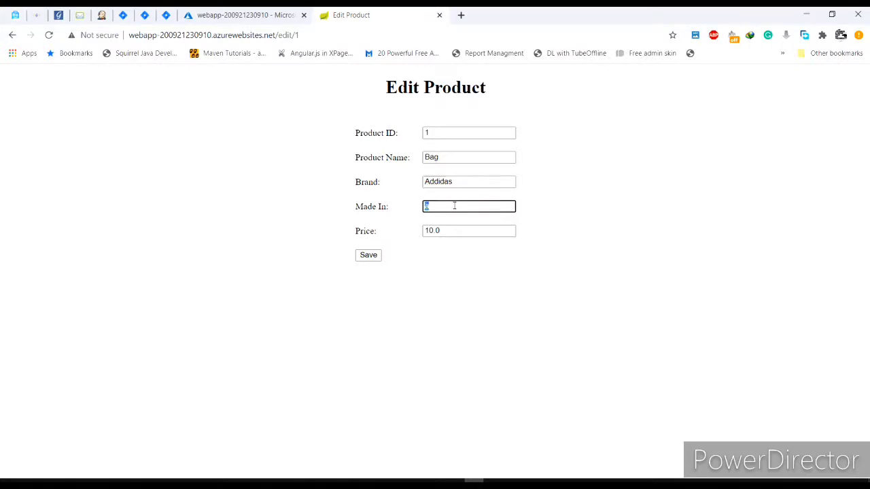
text(I)
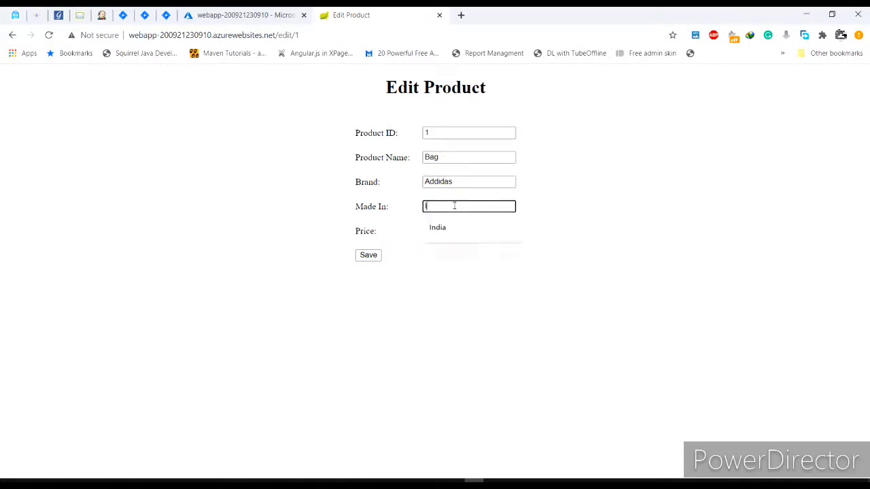
text(ndia)
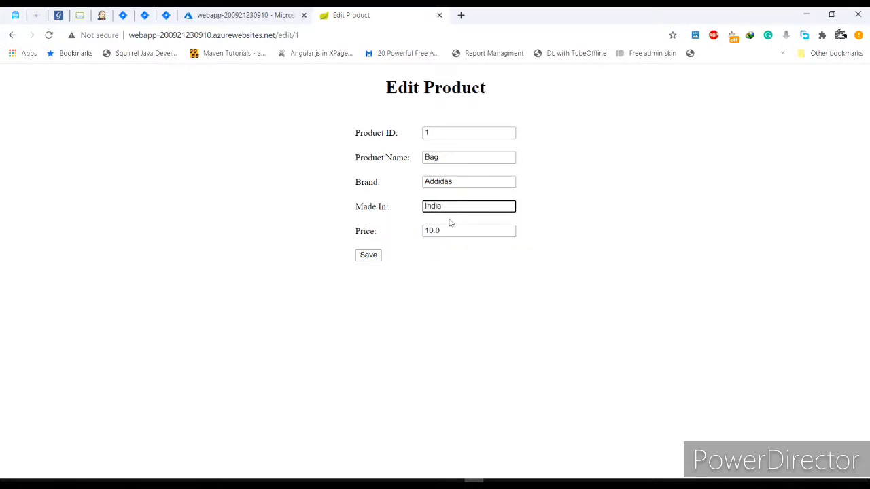
double_click(450, 230)
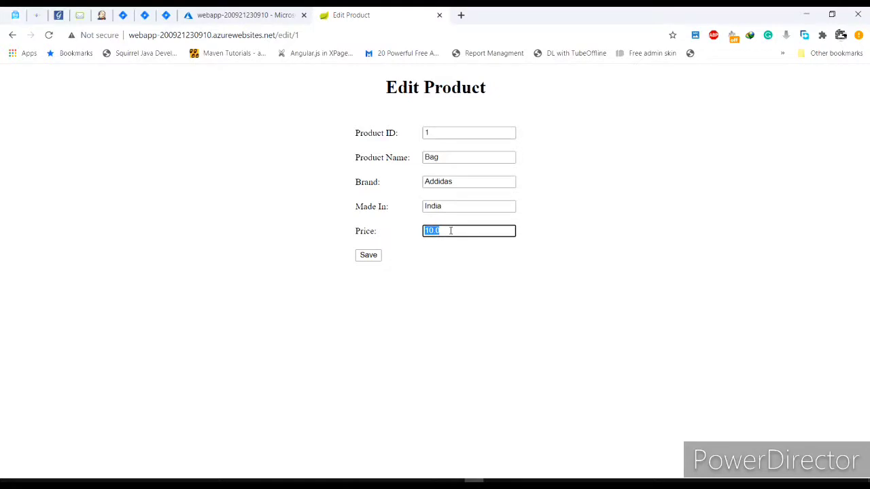
text(3999)
click(373, 261)
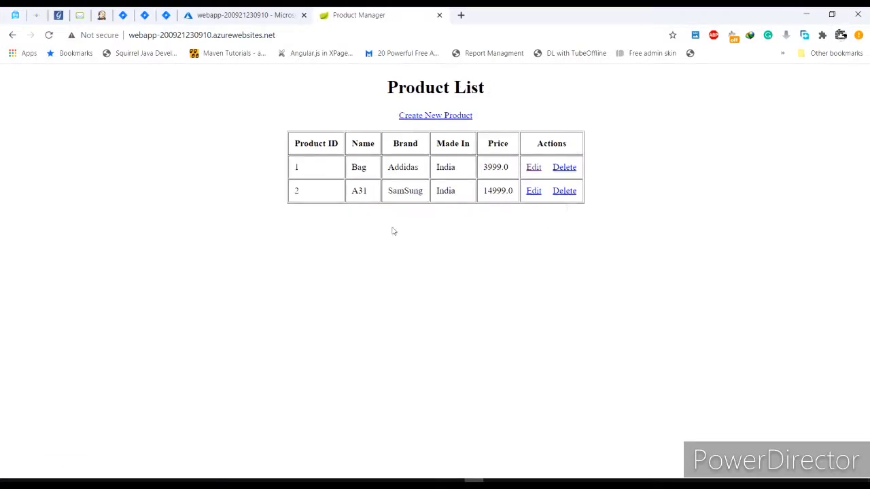
Delete the A31 SamSung product from the product list
click(562, 192)
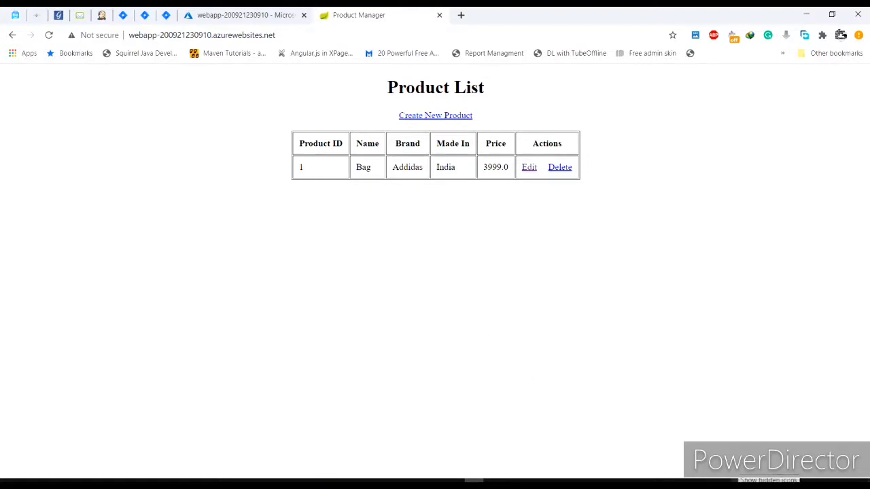
click(738, 480)
click(715, 467)
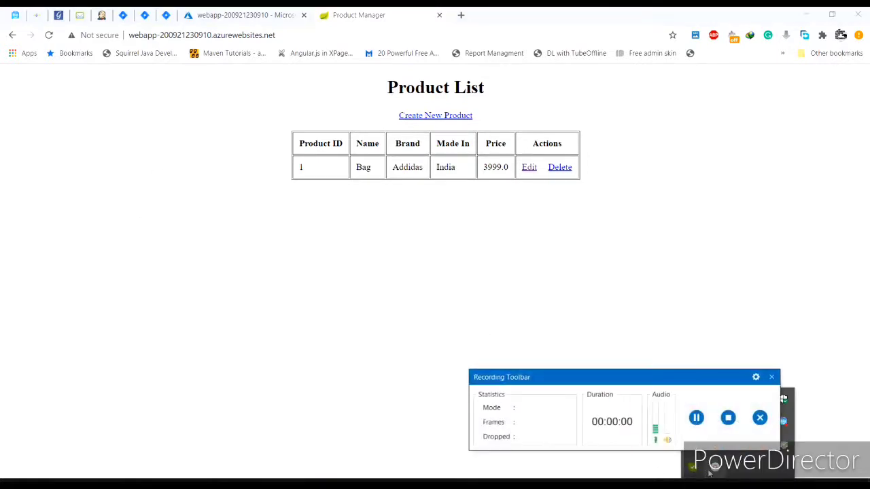